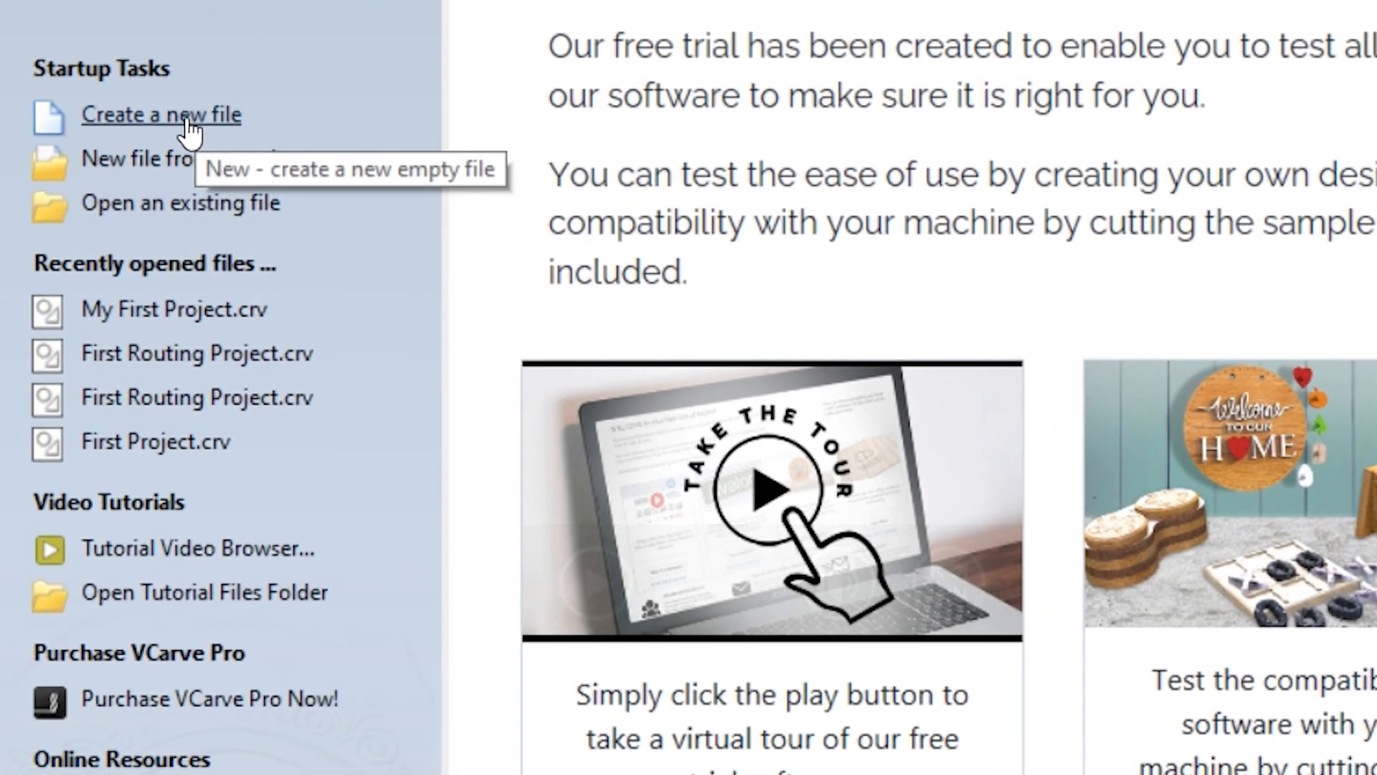
# Create a new file as a single-sided job with millimetres as the units
pyautogui.click(185, 117)
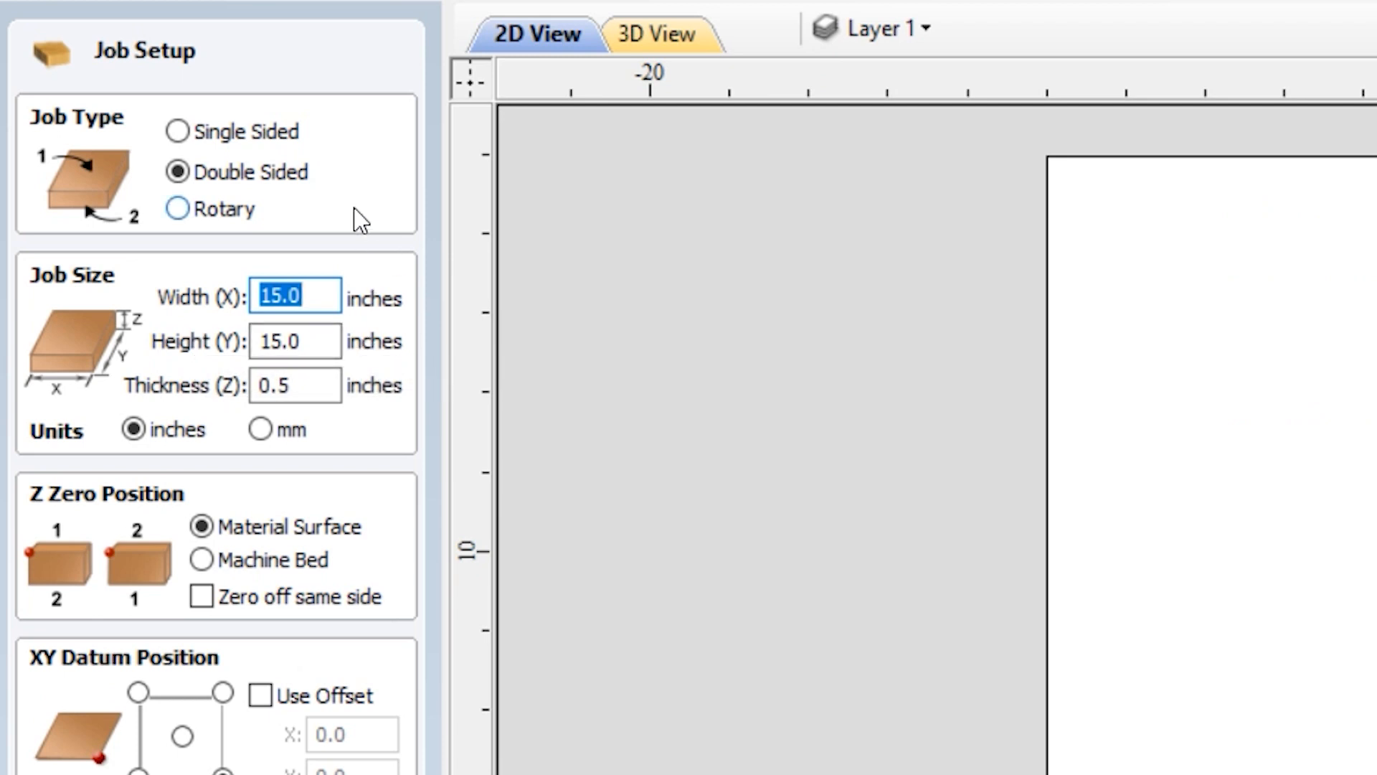
pyautogui.click(179, 132)
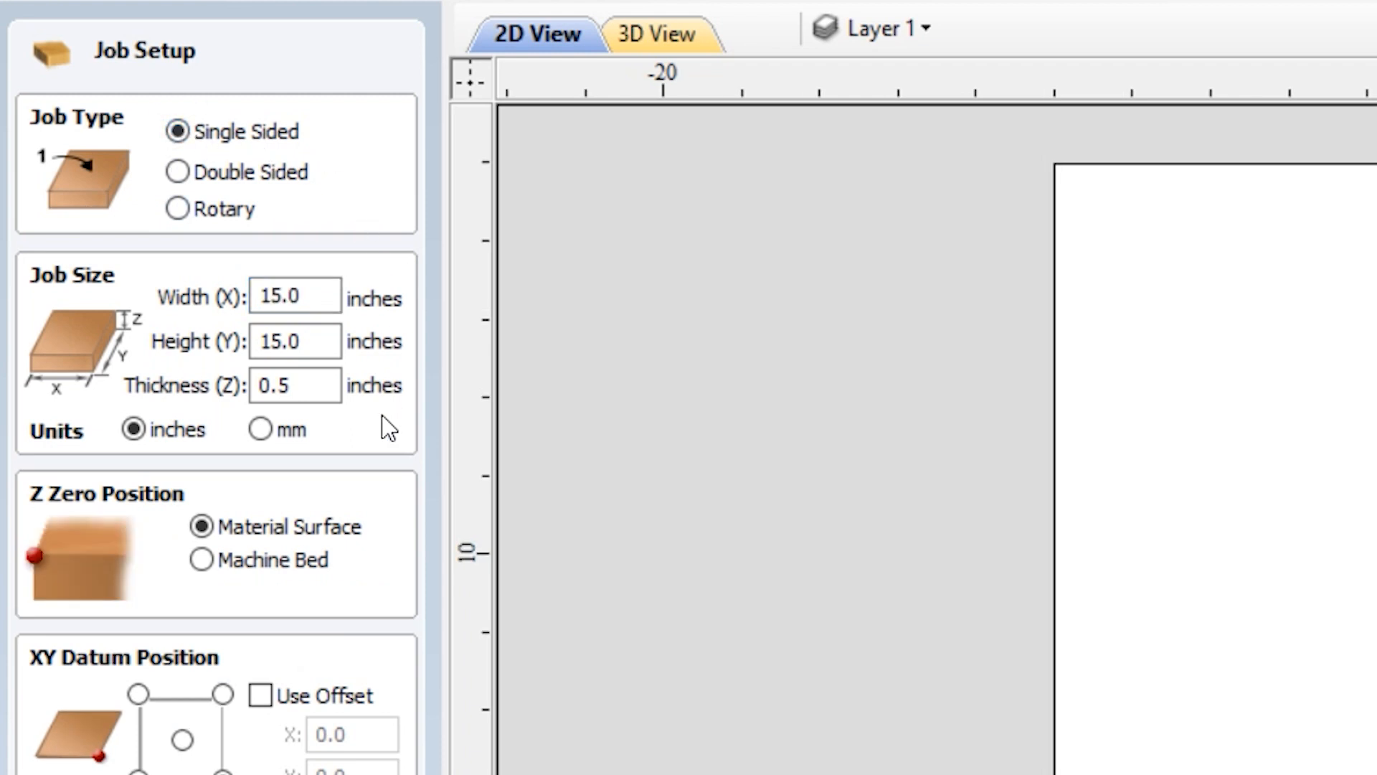
pyautogui.click(268, 434)
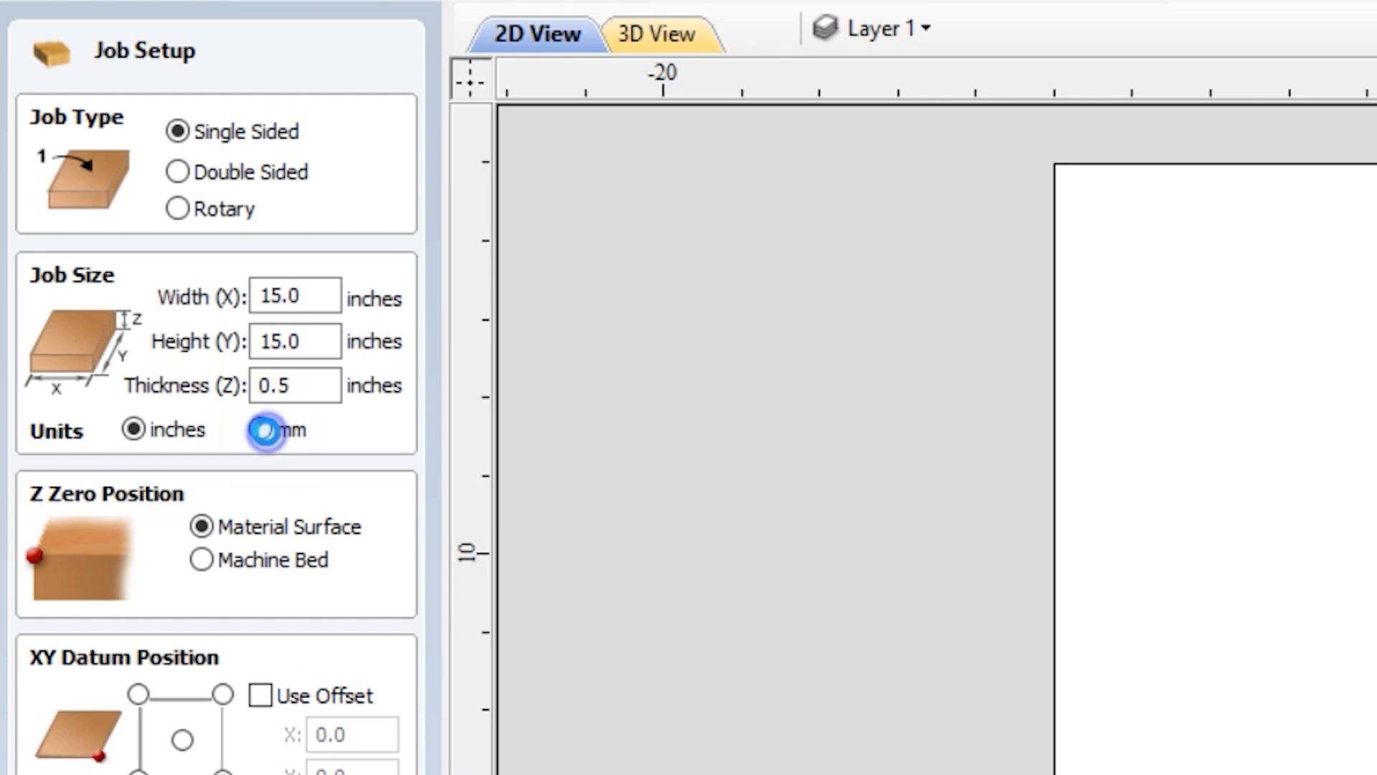
# Set the job size to 600 mm width, 400 mm height and 12 mm thickness
pyautogui.doubleClick(329, 295)
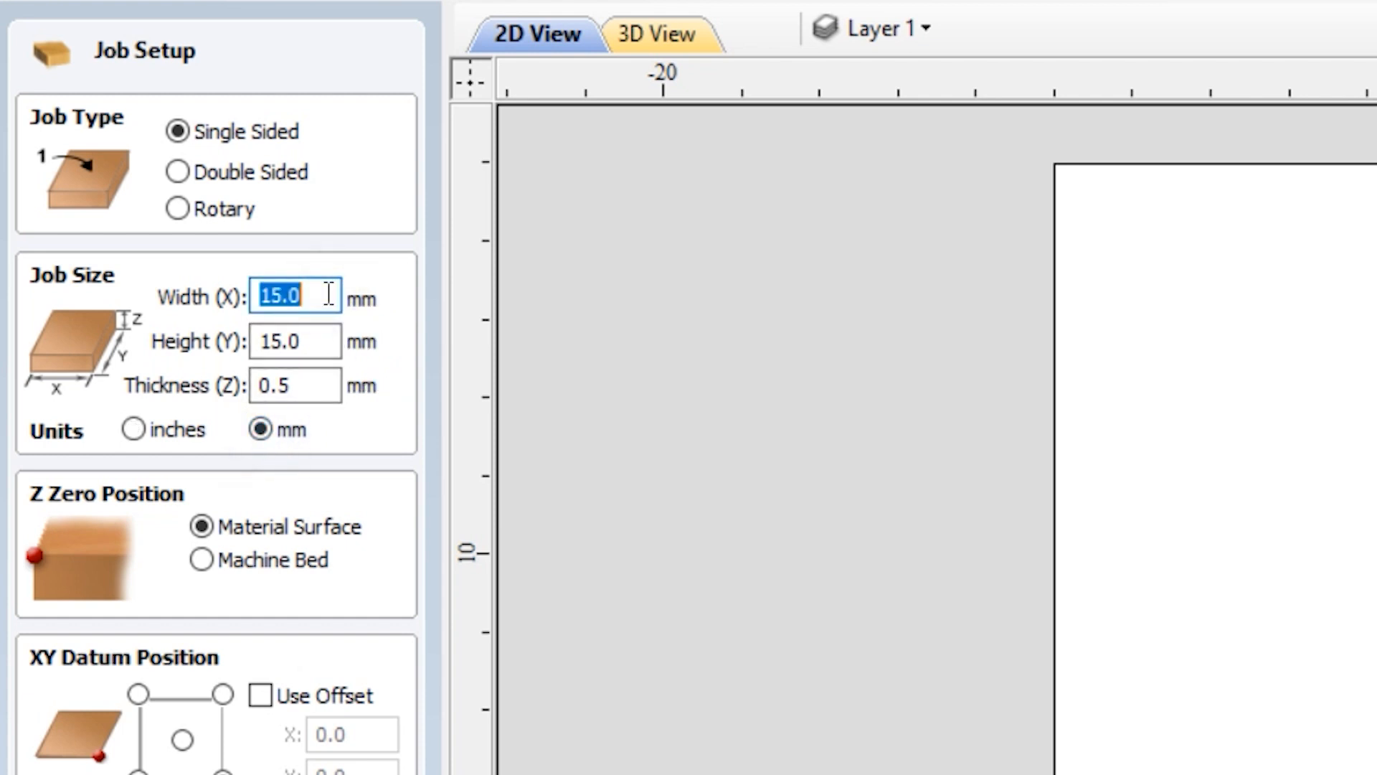
pyautogui.write('600')
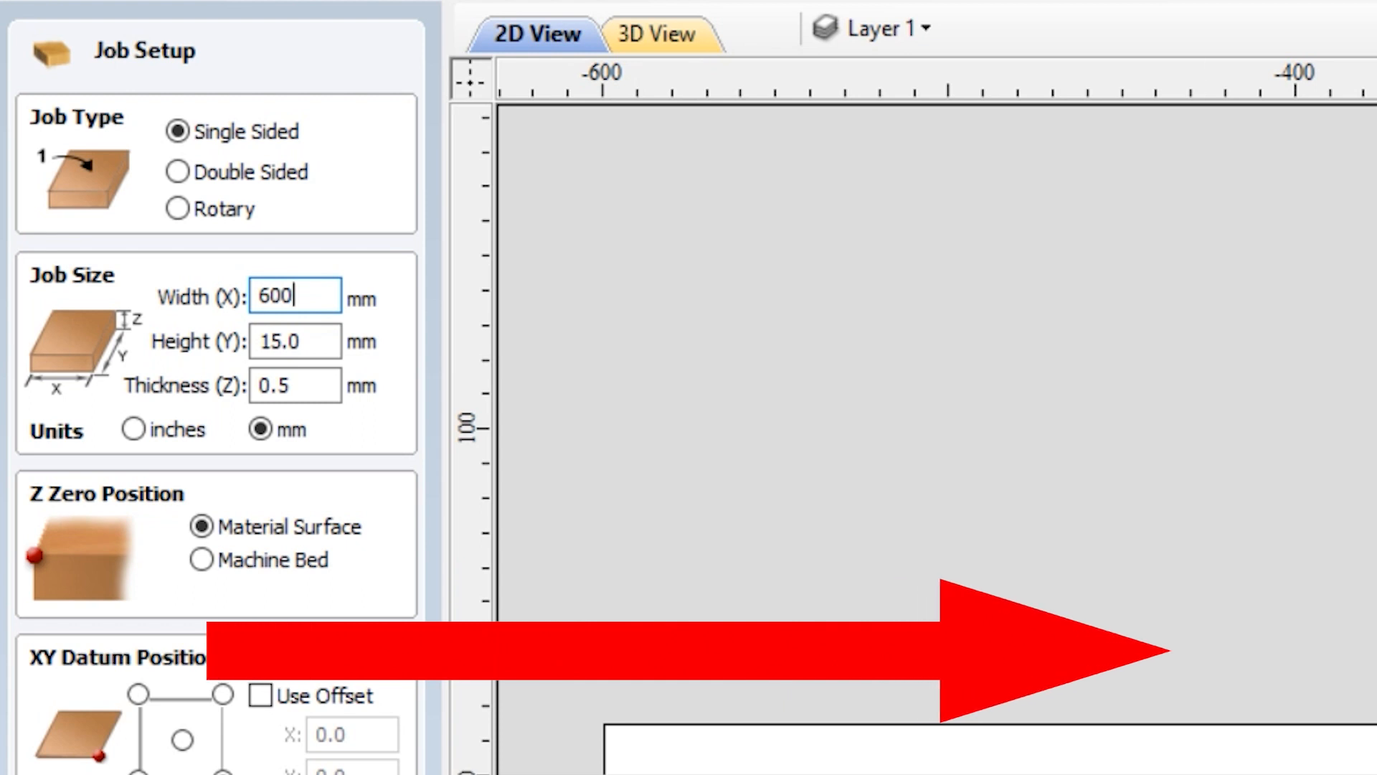
pyautogui.click(330, 347)
pyautogui.write('400')
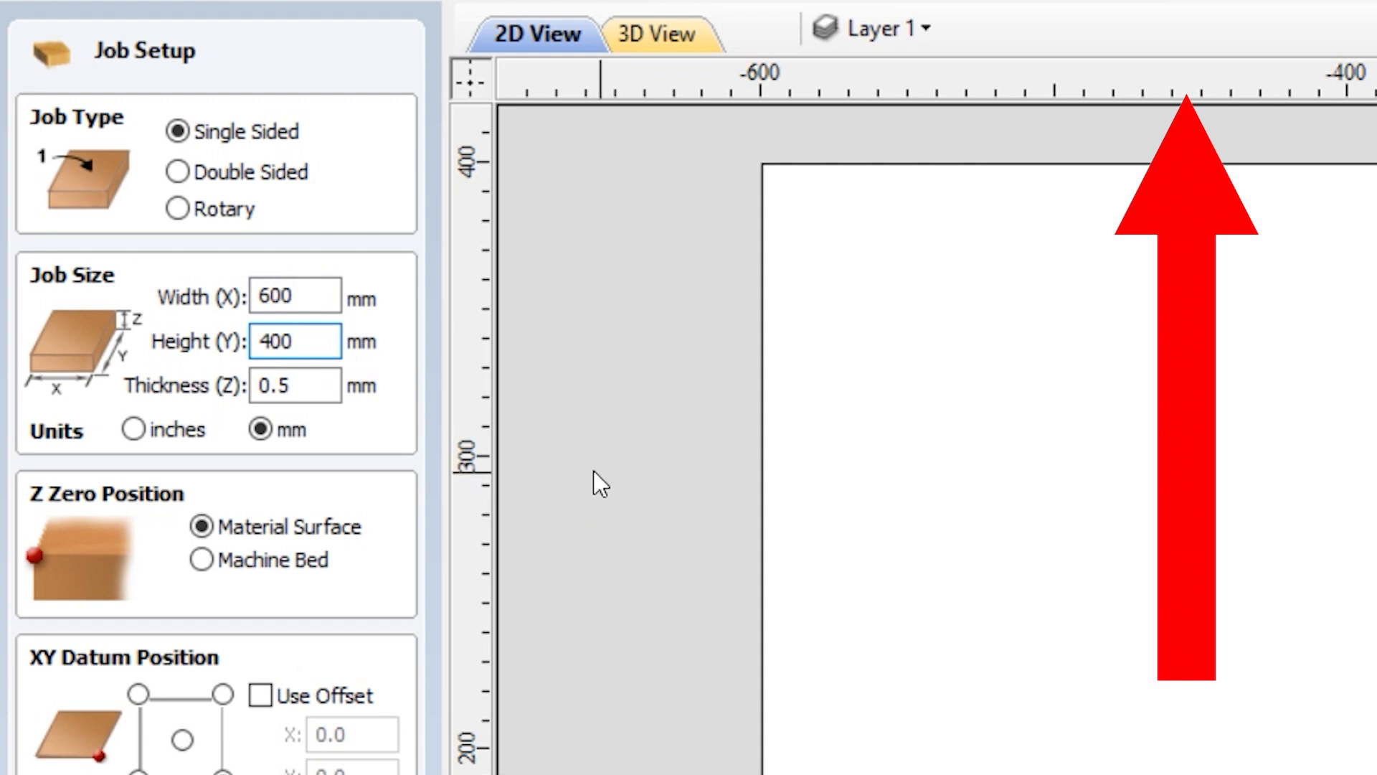
pyautogui.click(318, 385)
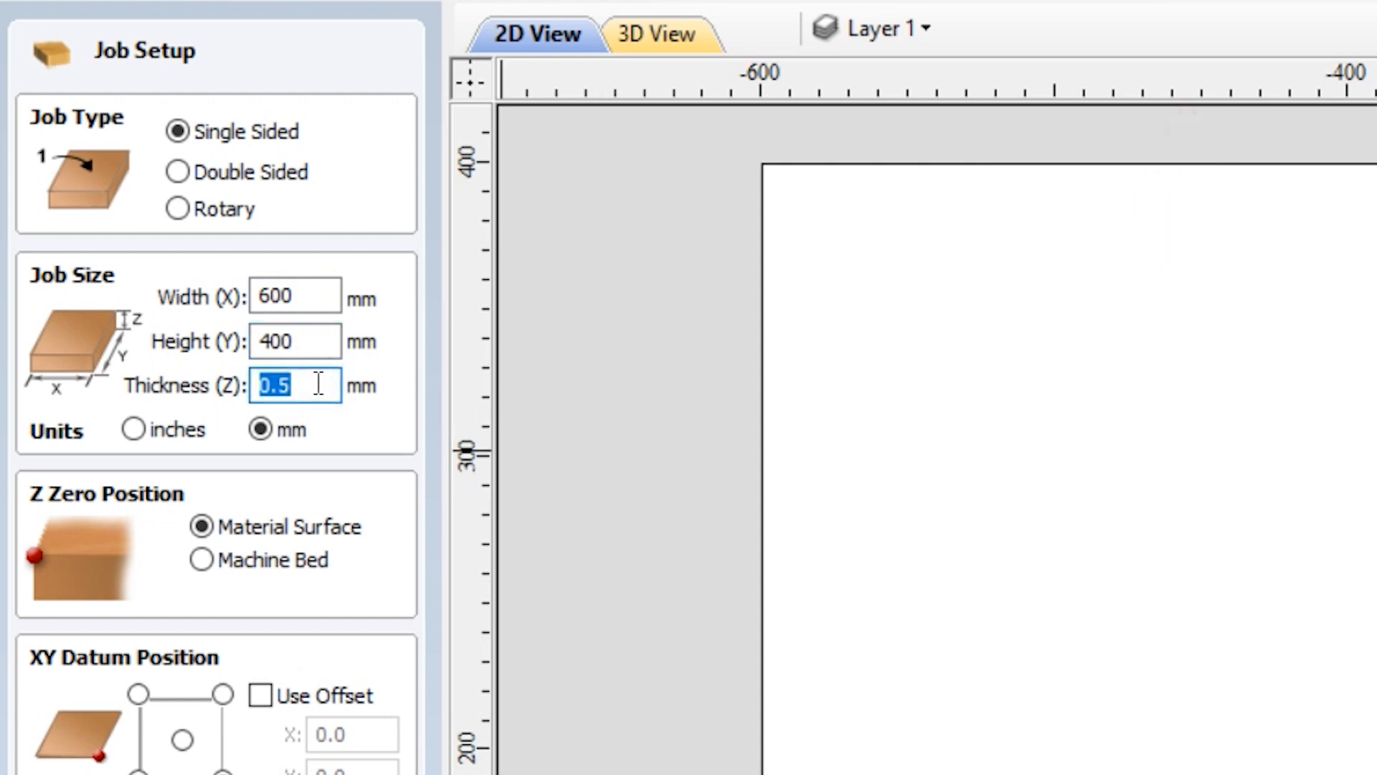
pyautogui.write('12')
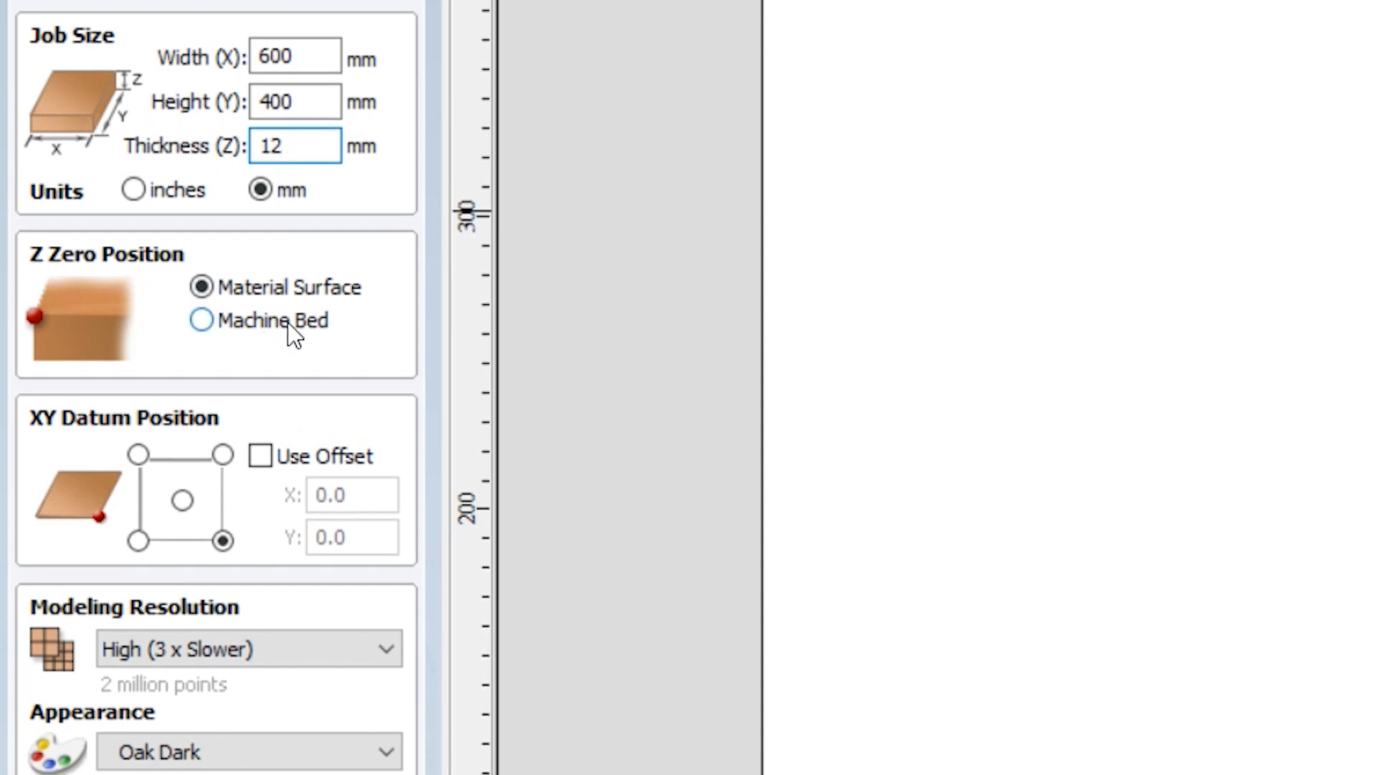
# Set the Z zero position to Machine Bed and the XY datum to the material's lower-left corner
pyautogui.click(202, 321)
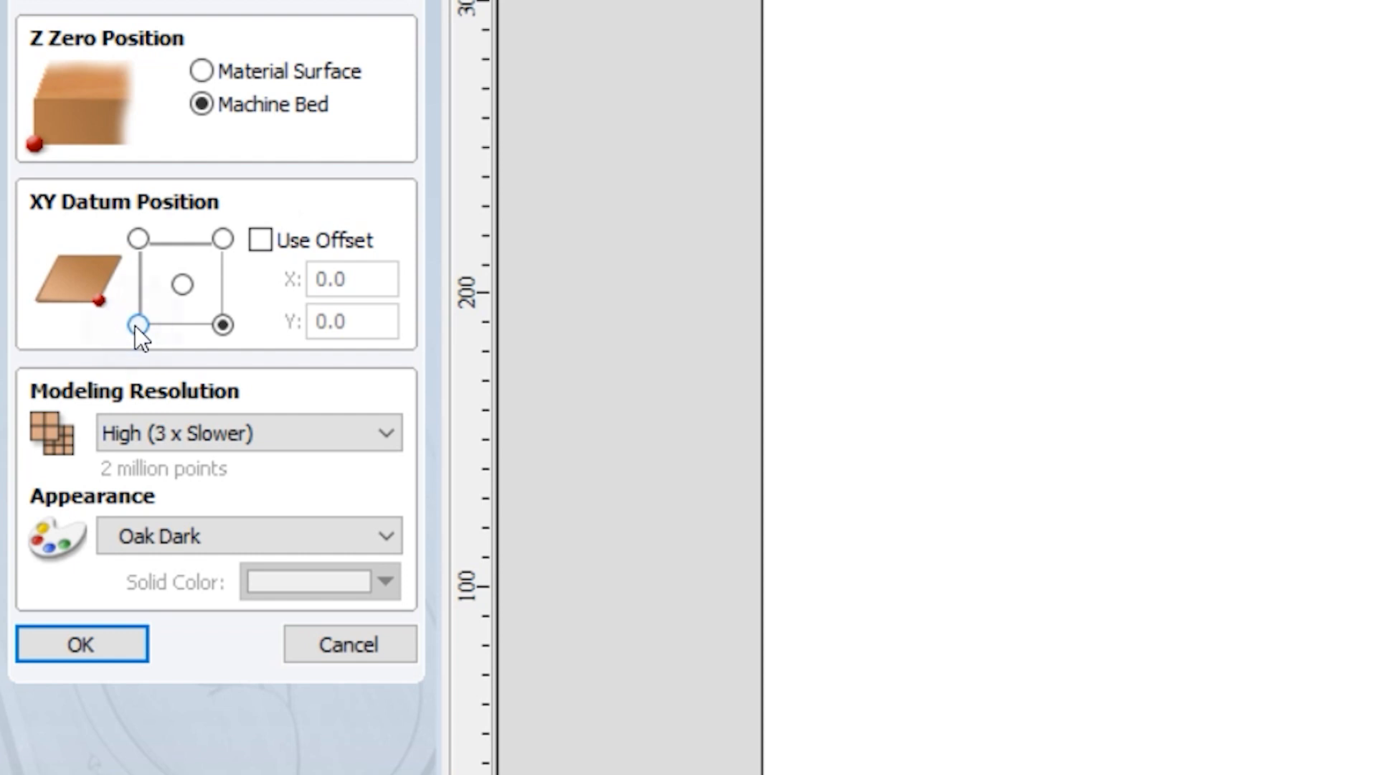
pyautogui.click(137, 325)
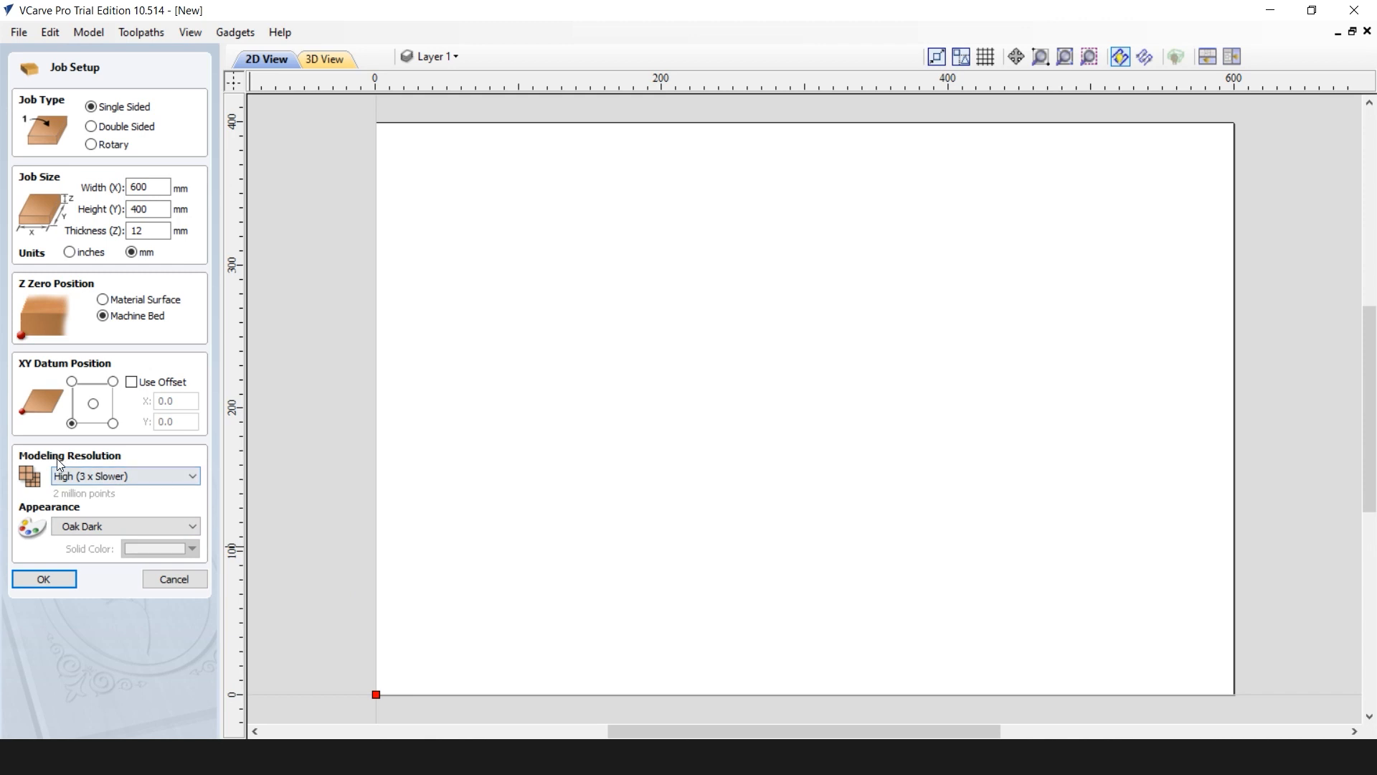
# Set the modeling resolution to Standard (fastest) and the material appearance to Birch, and accept the job setup
pyautogui.click(93, 480)
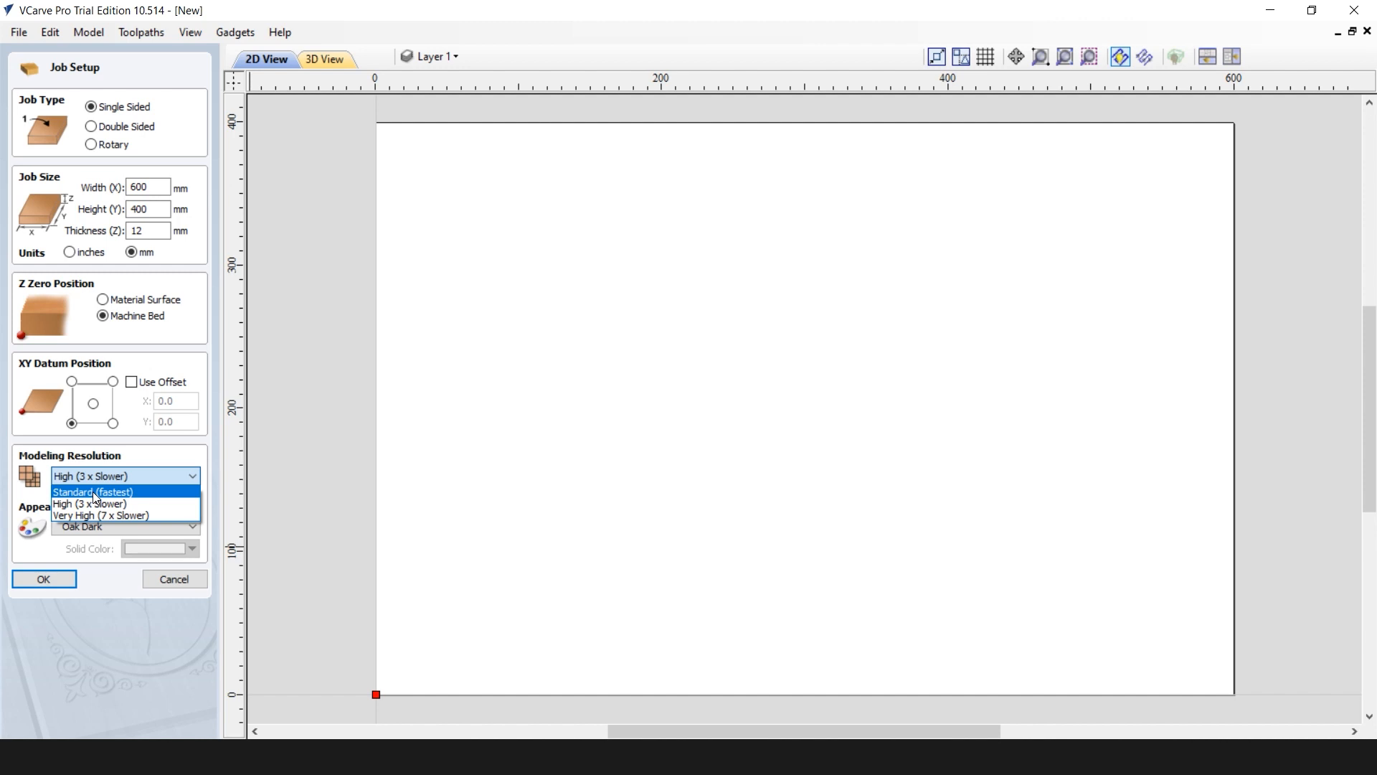
pyautogui.click(94, 493)
pyautogui.click(115, 529)
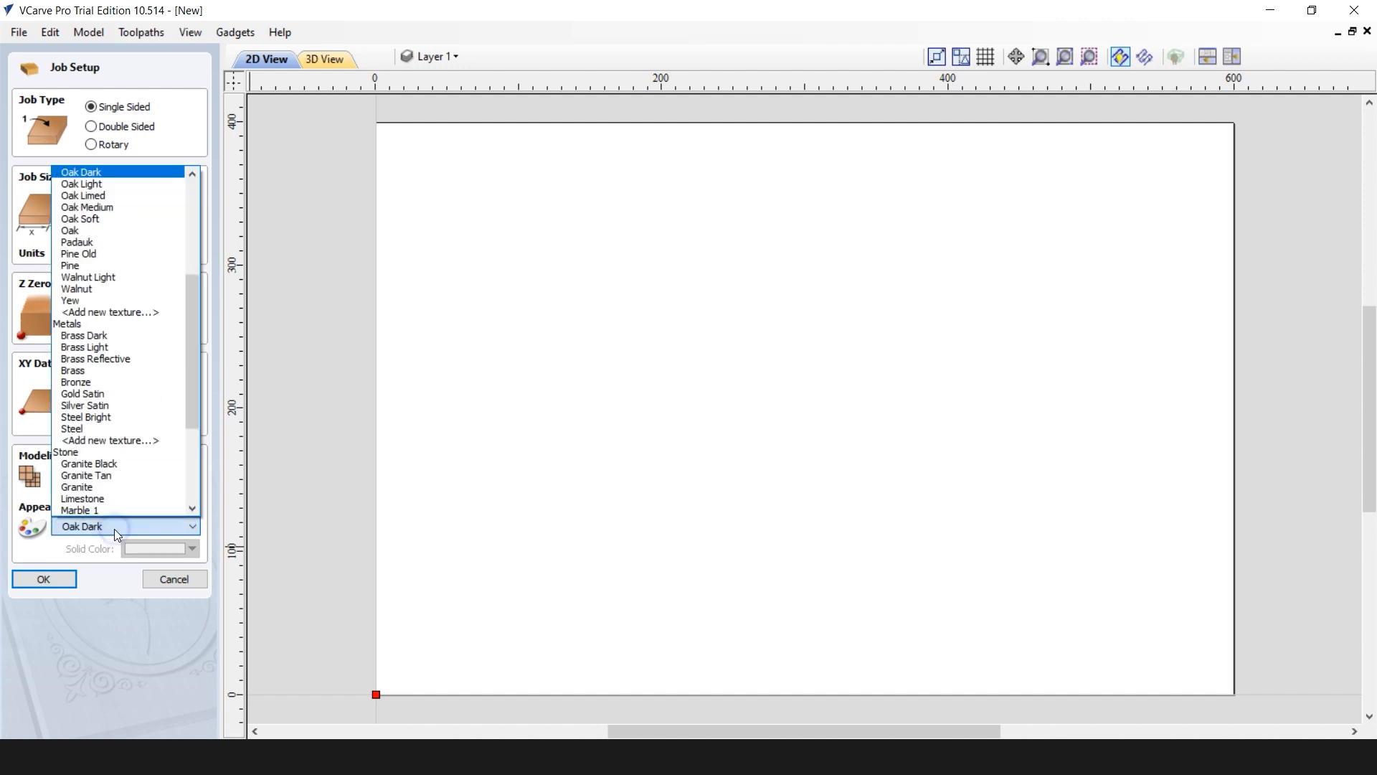
pyautogui.moveTo(194, 358); pyautogui.dragTo(198, 247)
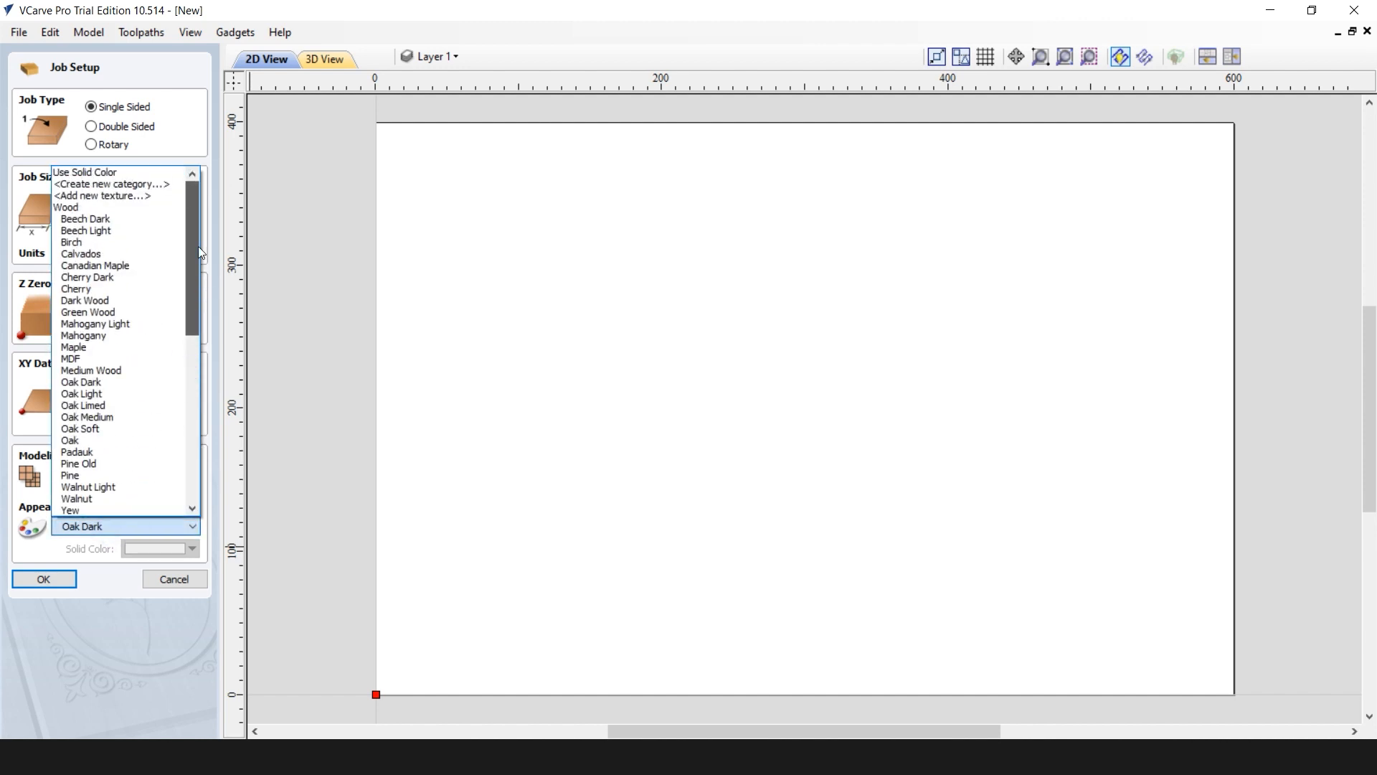
pyautogui.click(103, 244)
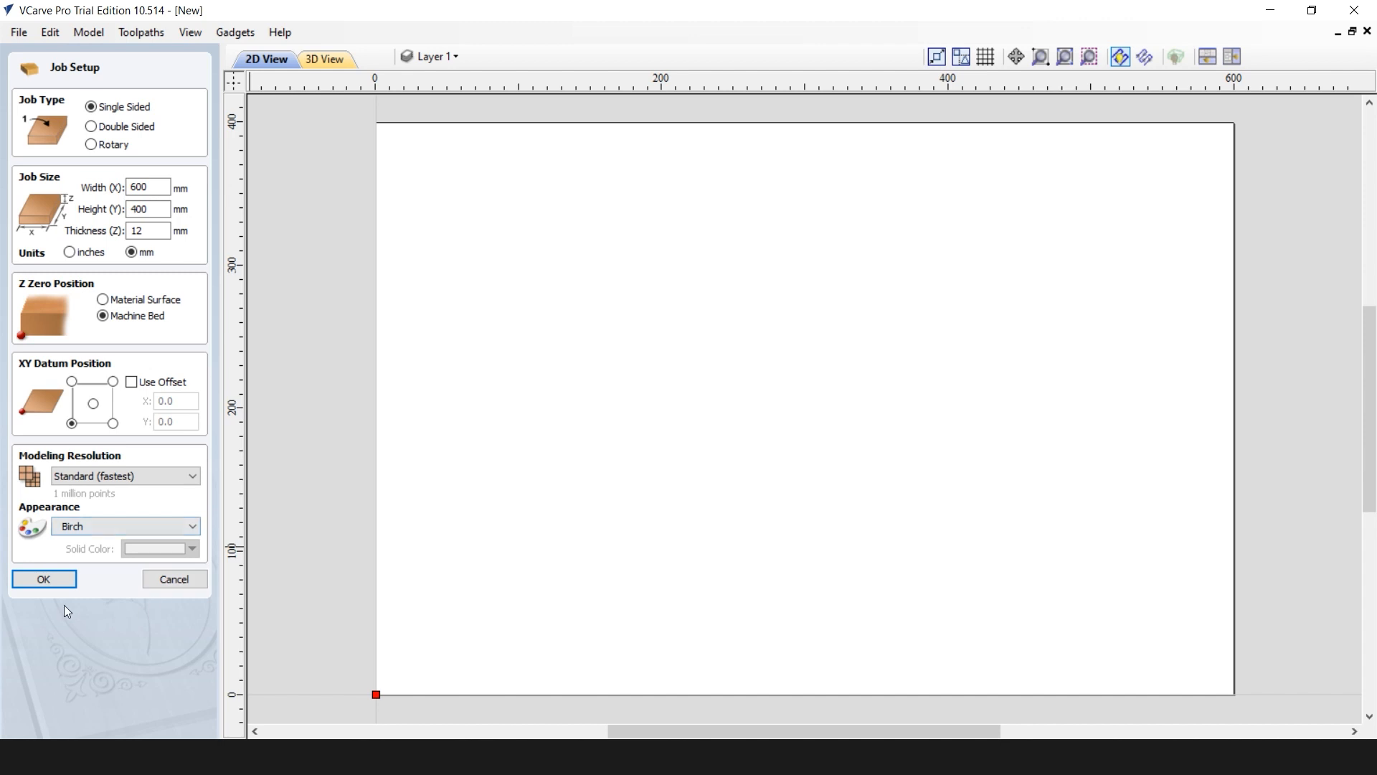
pyautogui.click(55, 588)
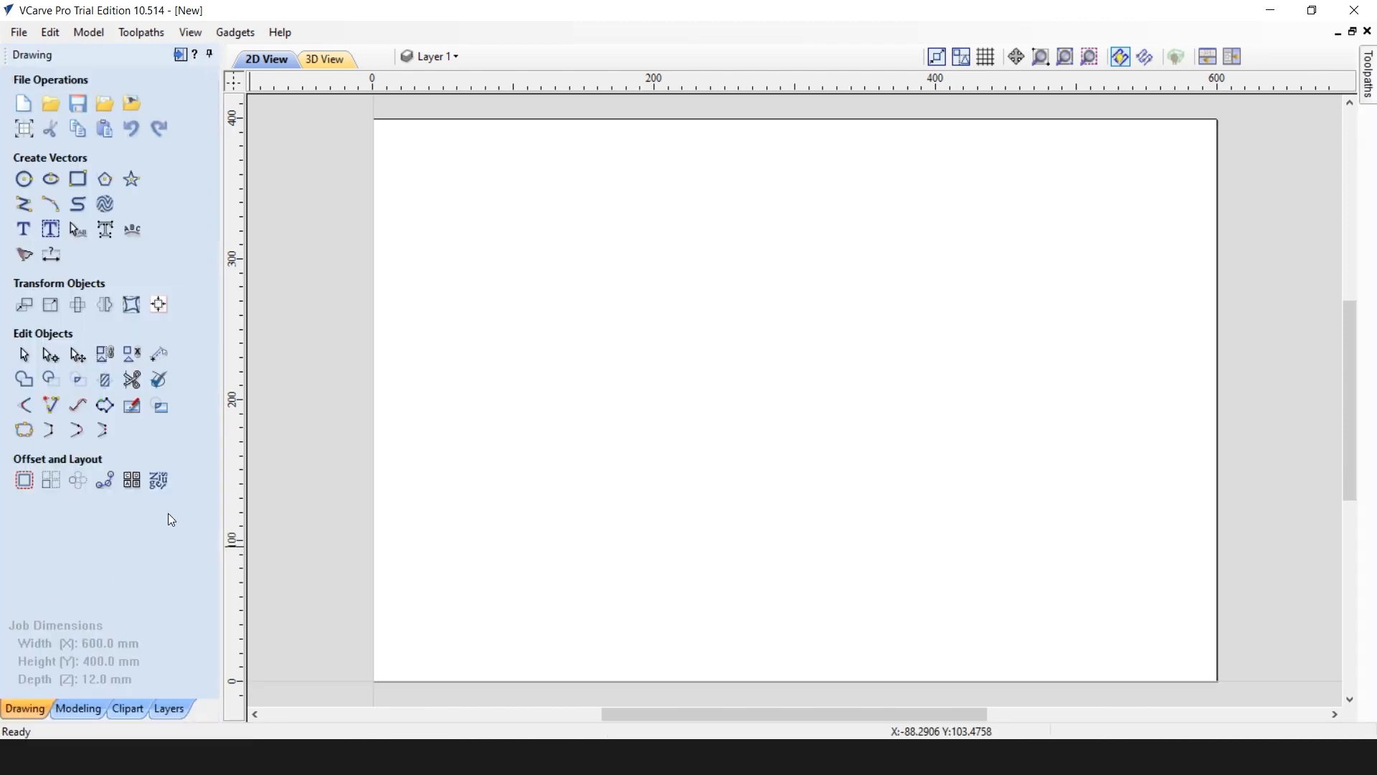
# Start saving the job under a new name and create a folder named First Routing Project in Downloads
pyautogui.click(20, 33)
pyautogui.click(75, 152)
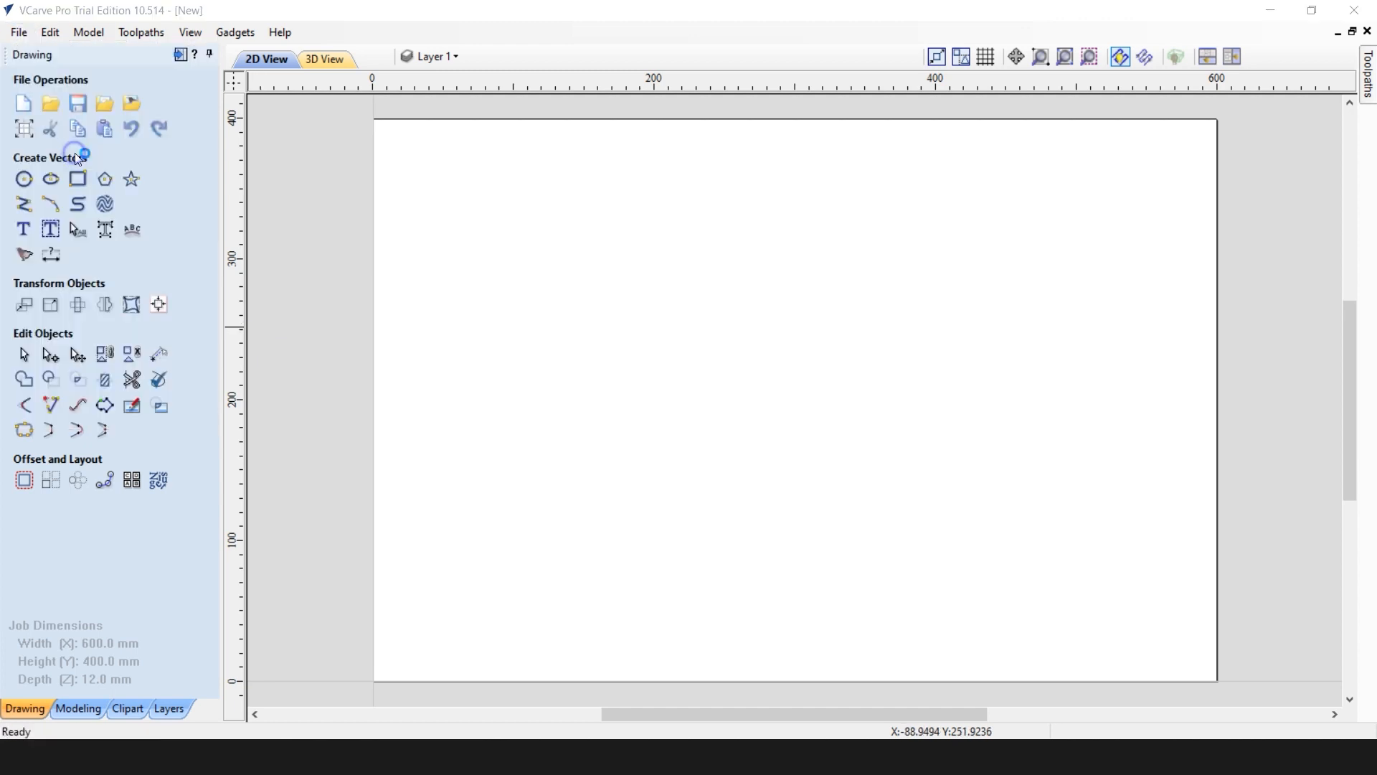
pyautogui.moveTo(681, 256); pyautogui.dragTo(523, 142)
pyautogui.moveTo(480, 387); pyautogui.dragTo(482, 224)
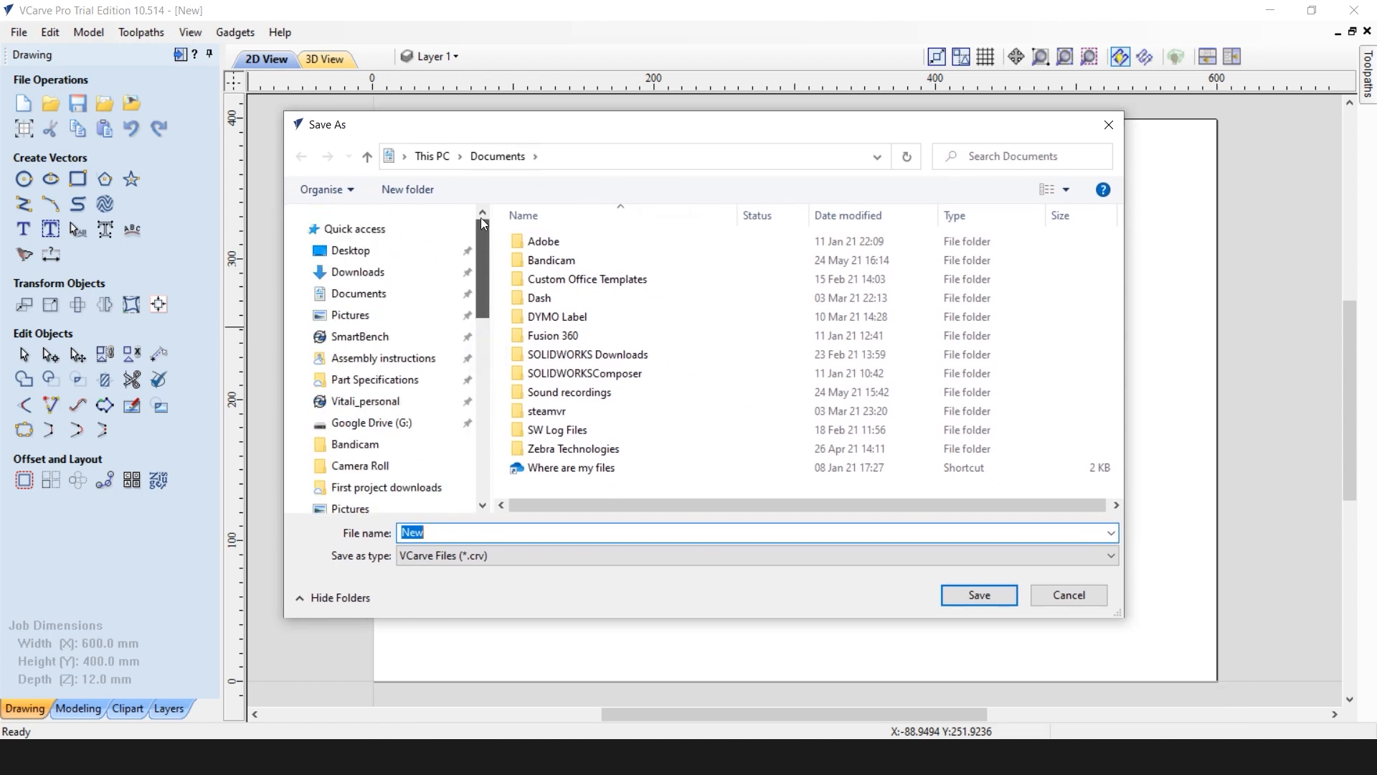
pyautogui.click(359, 272)
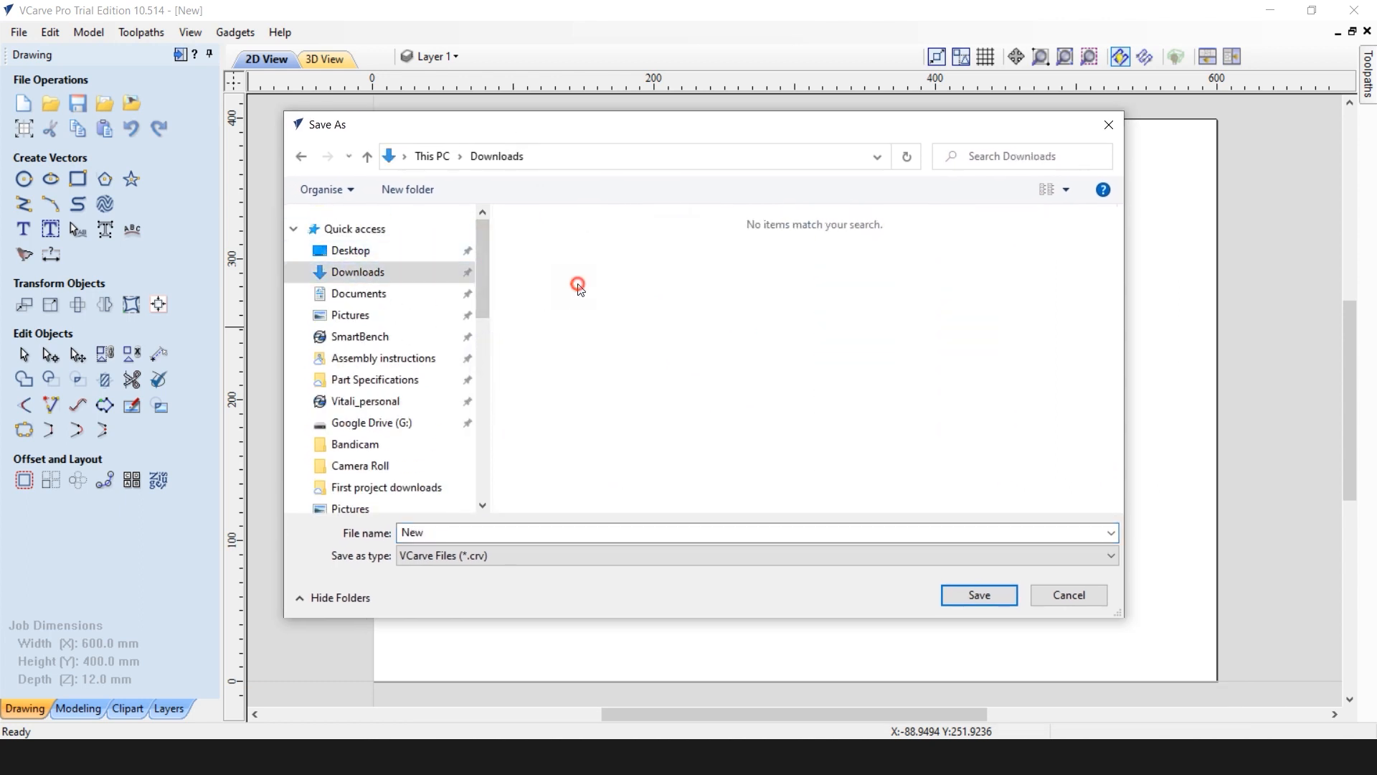
pyautogui.rightClick(579, 288)
pyautogui.moveTo(624, 474)
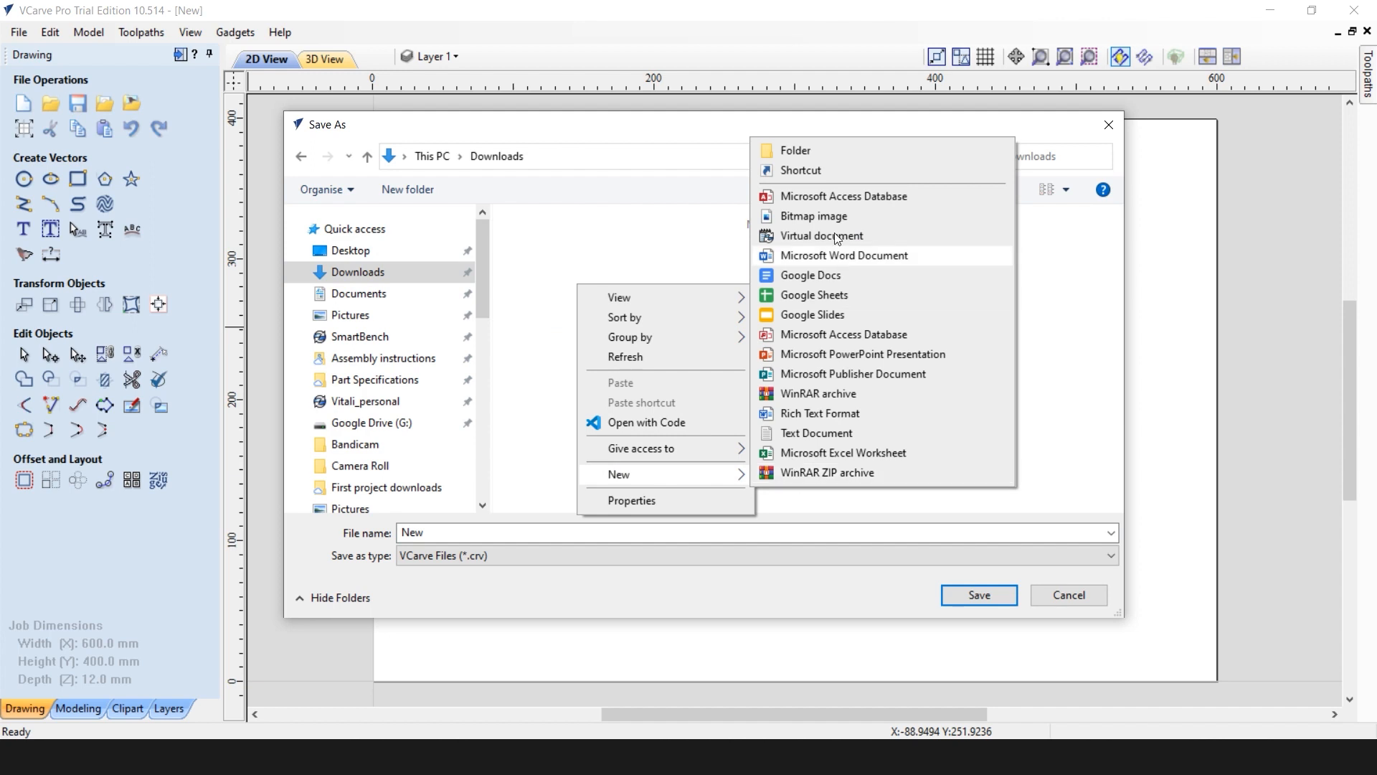
pyautogui.click(793, 151)
pyautogui.write('First Routing Project')
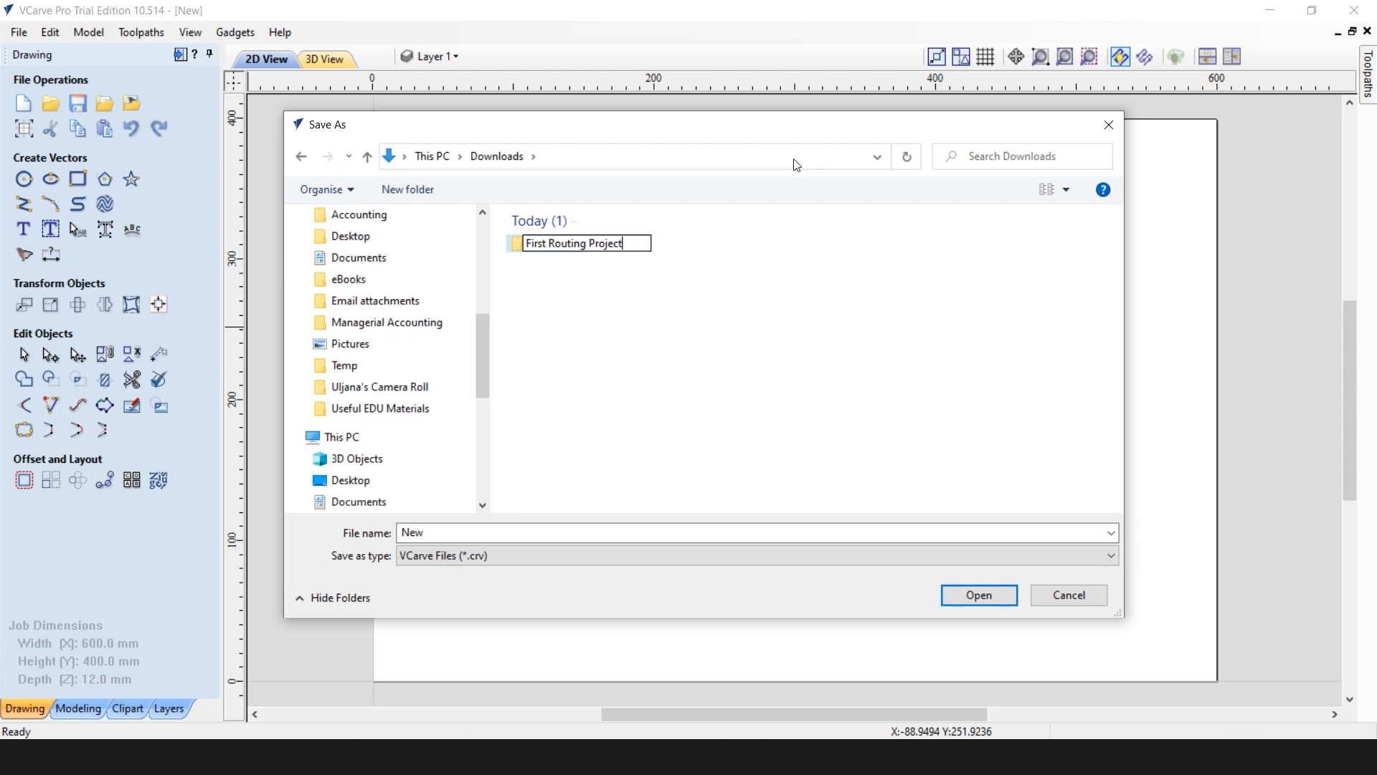
pyautogui.press('Return')
# Save the job as My First Project inside the First Routing Project folder
pyautogui.doubleClick(588, 243)
pyautogui.doubleClick(507, 532)
pyautogui.write('My')
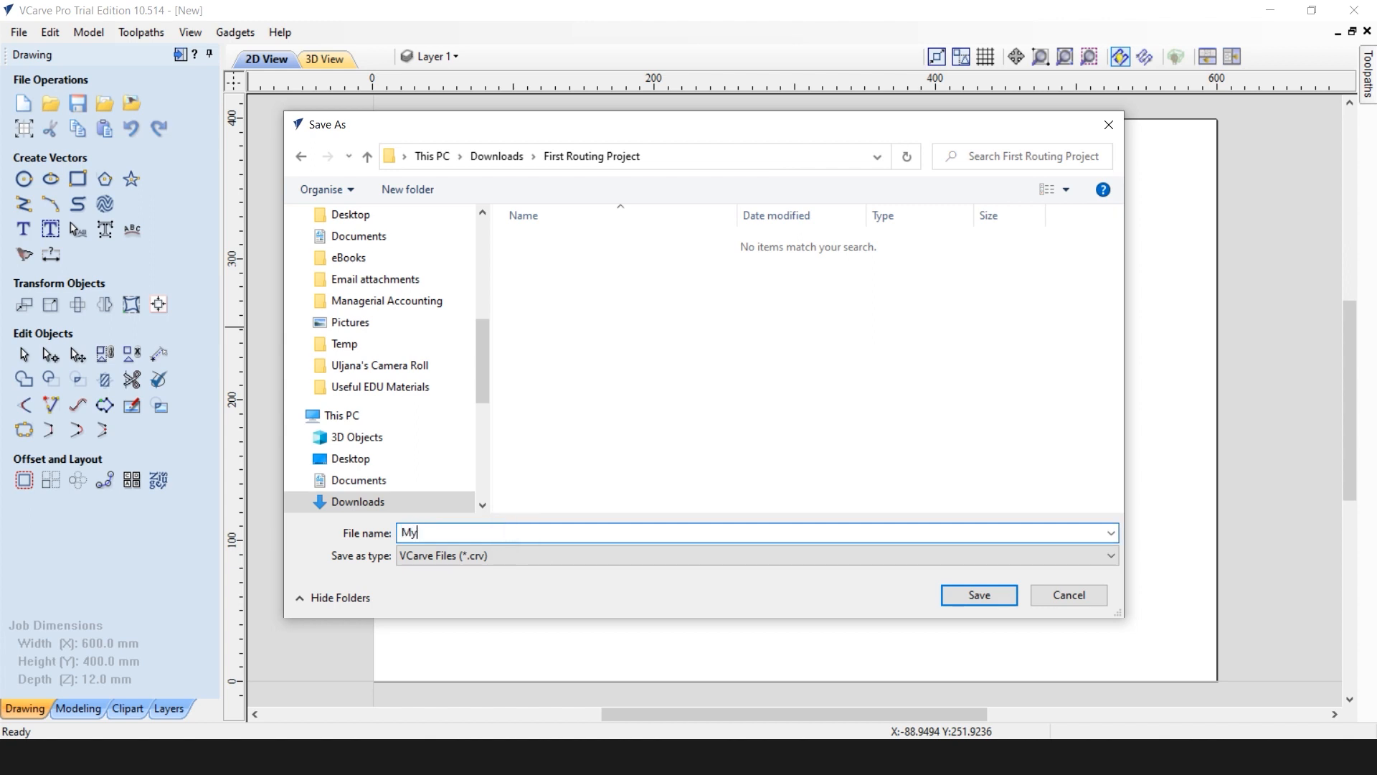
pyautogui.write(' First Project')
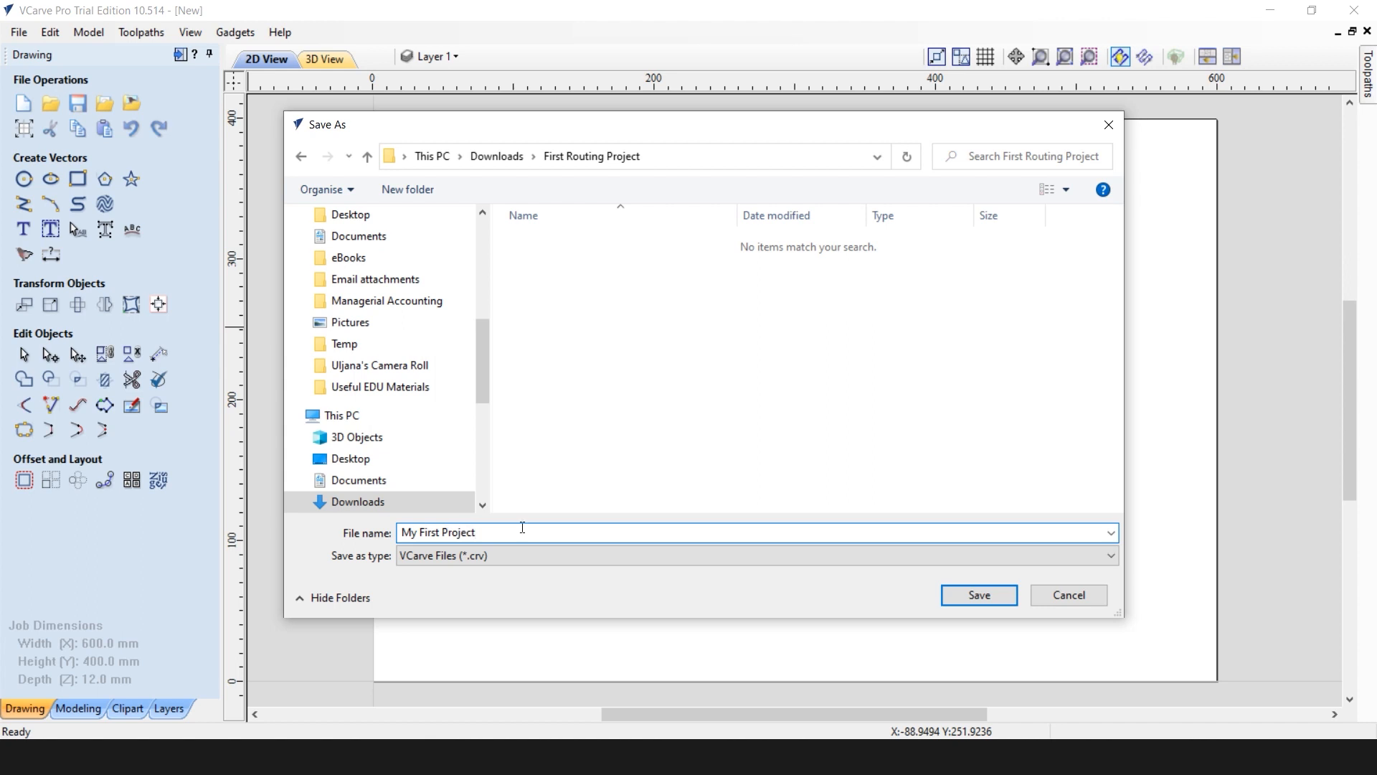
pyautogui.click(973, 597)
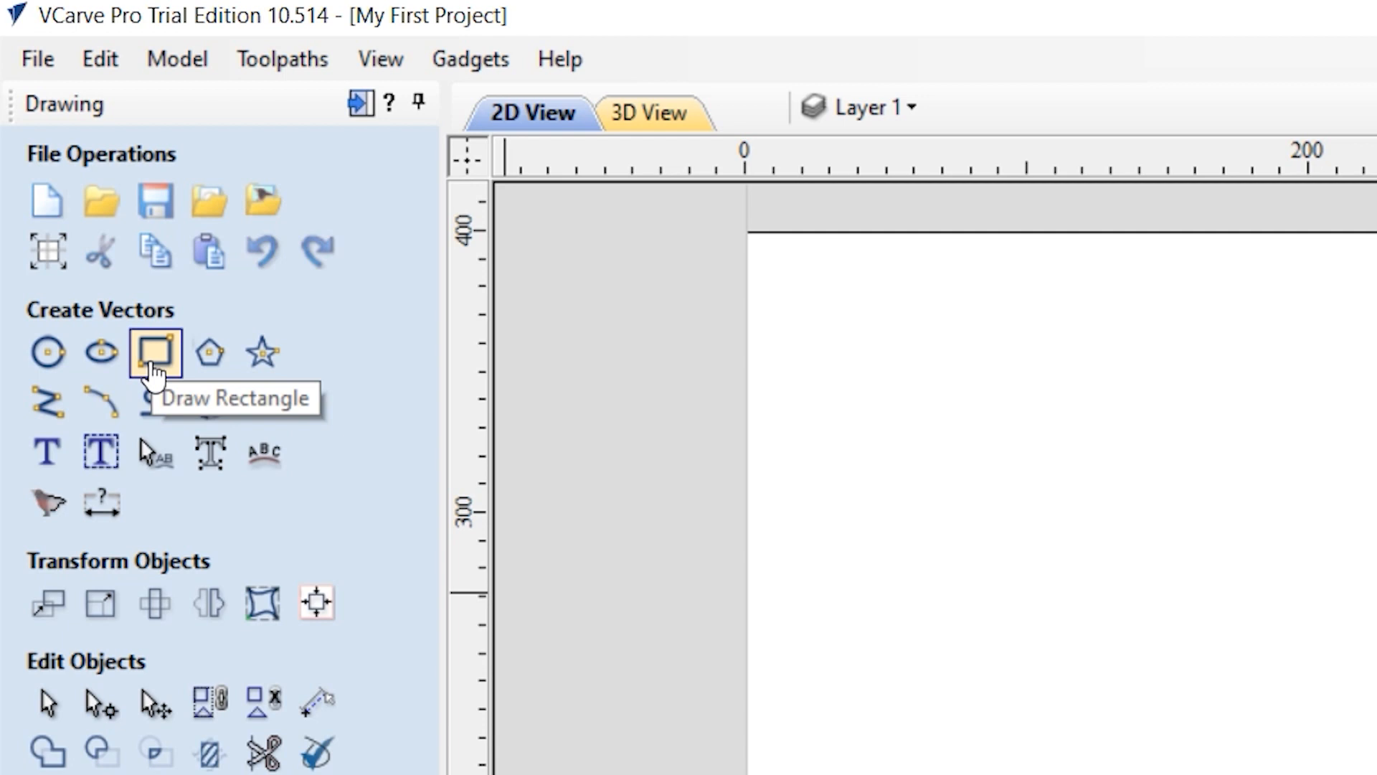
# Draw a 580 by 380 mm rectangle with its lower-left anchor at X 10, Y 10 and external corner radii of 10 mm
pyautogui.click(152, 366)
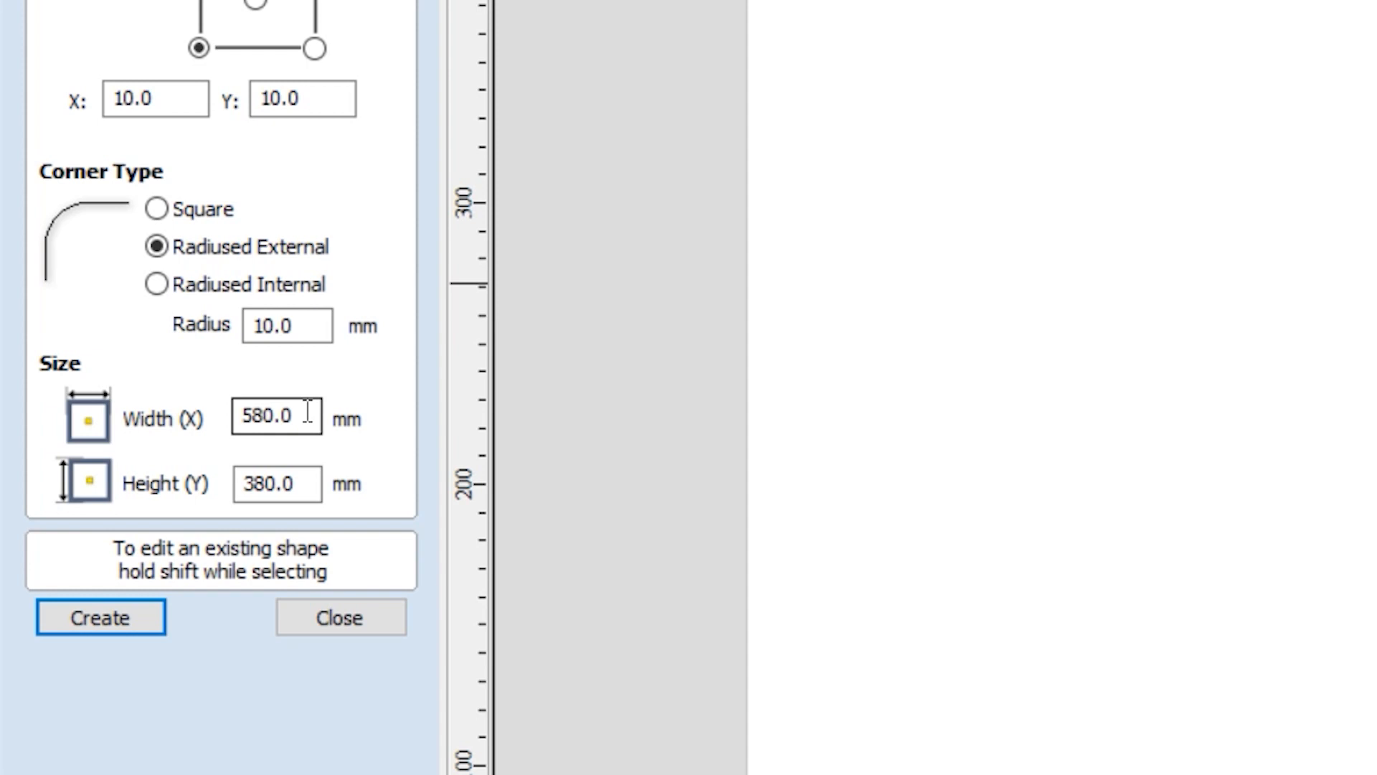
pyautogui.click(136, 618)
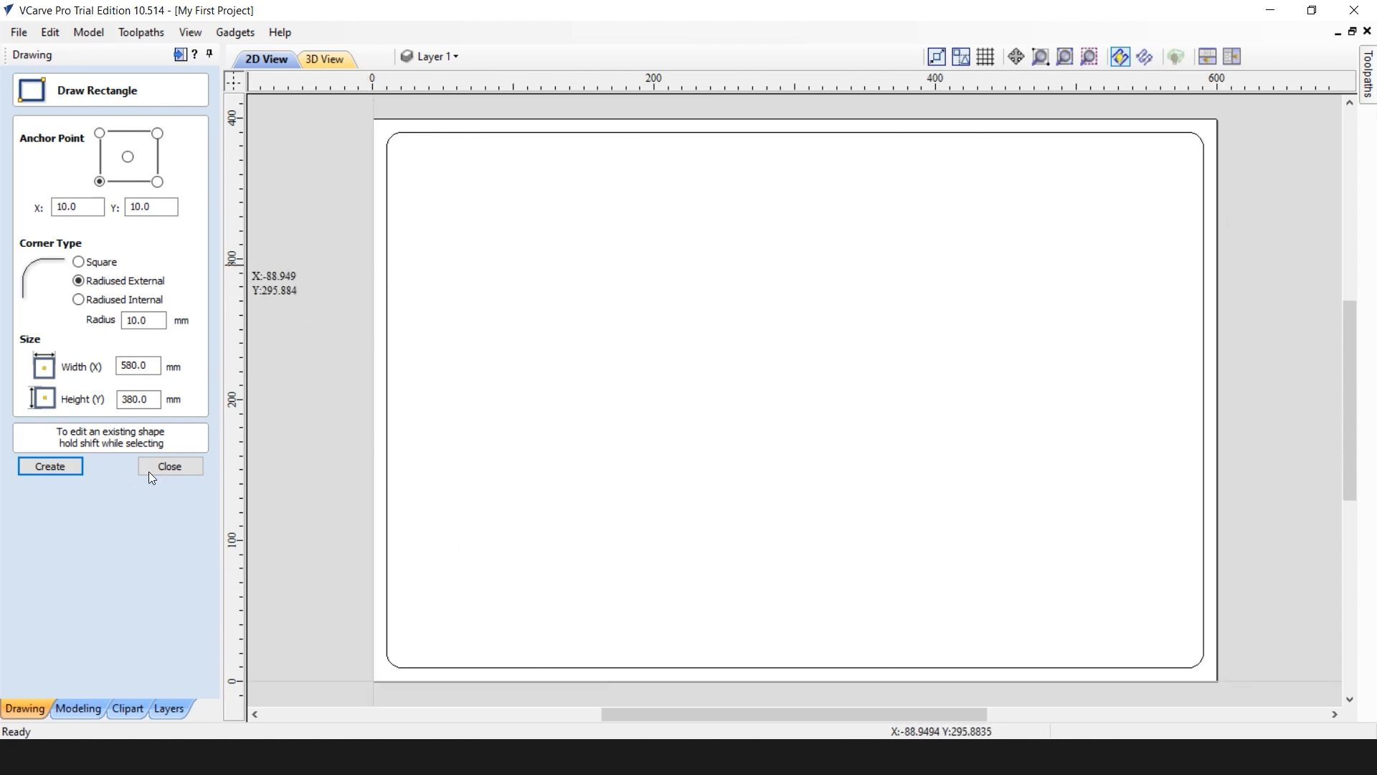
pyautogui.click(171, 470)
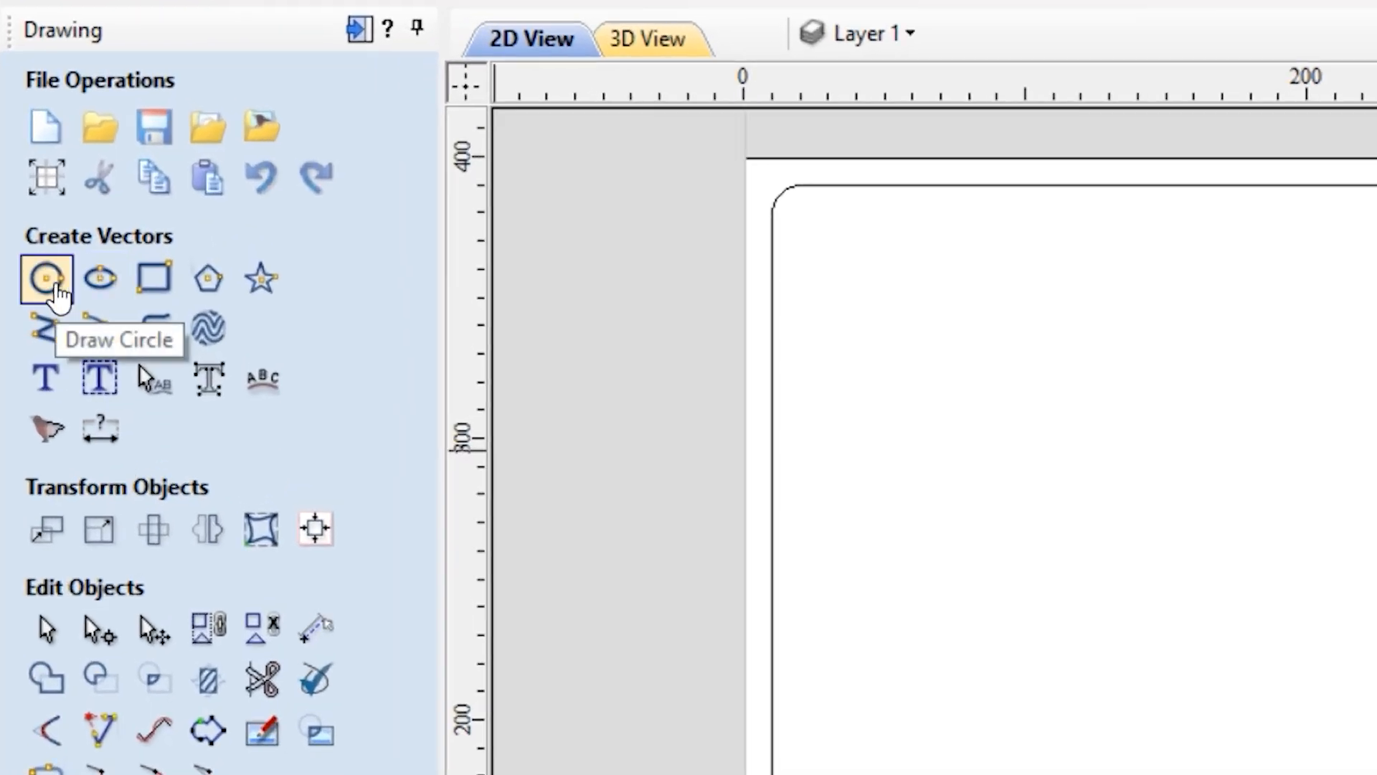
# Draw a 7 mm diameter circle centred at X 30, Y 30
pyautogui.click(57, 287)
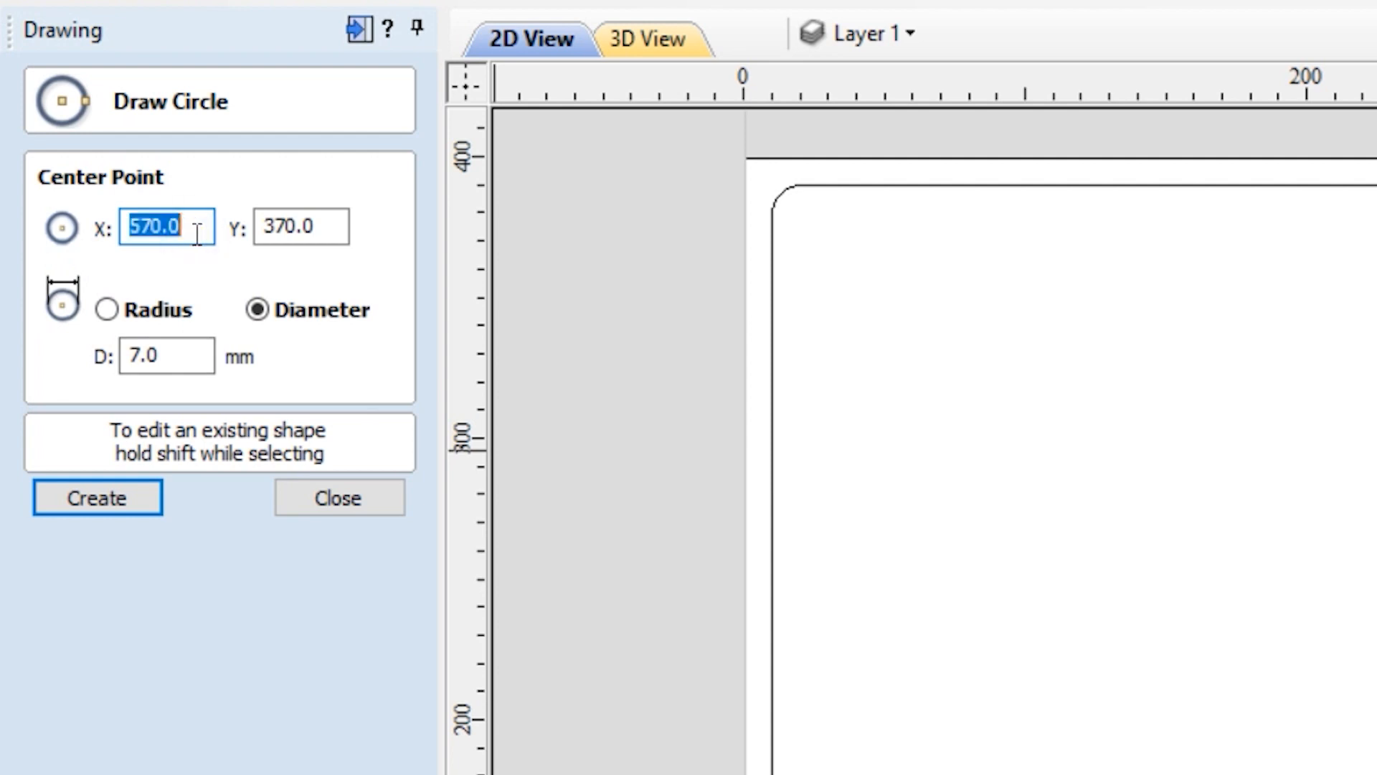
pyautogui.write('30')
pyautogui.press('Tab')
pyautogui.write('30')
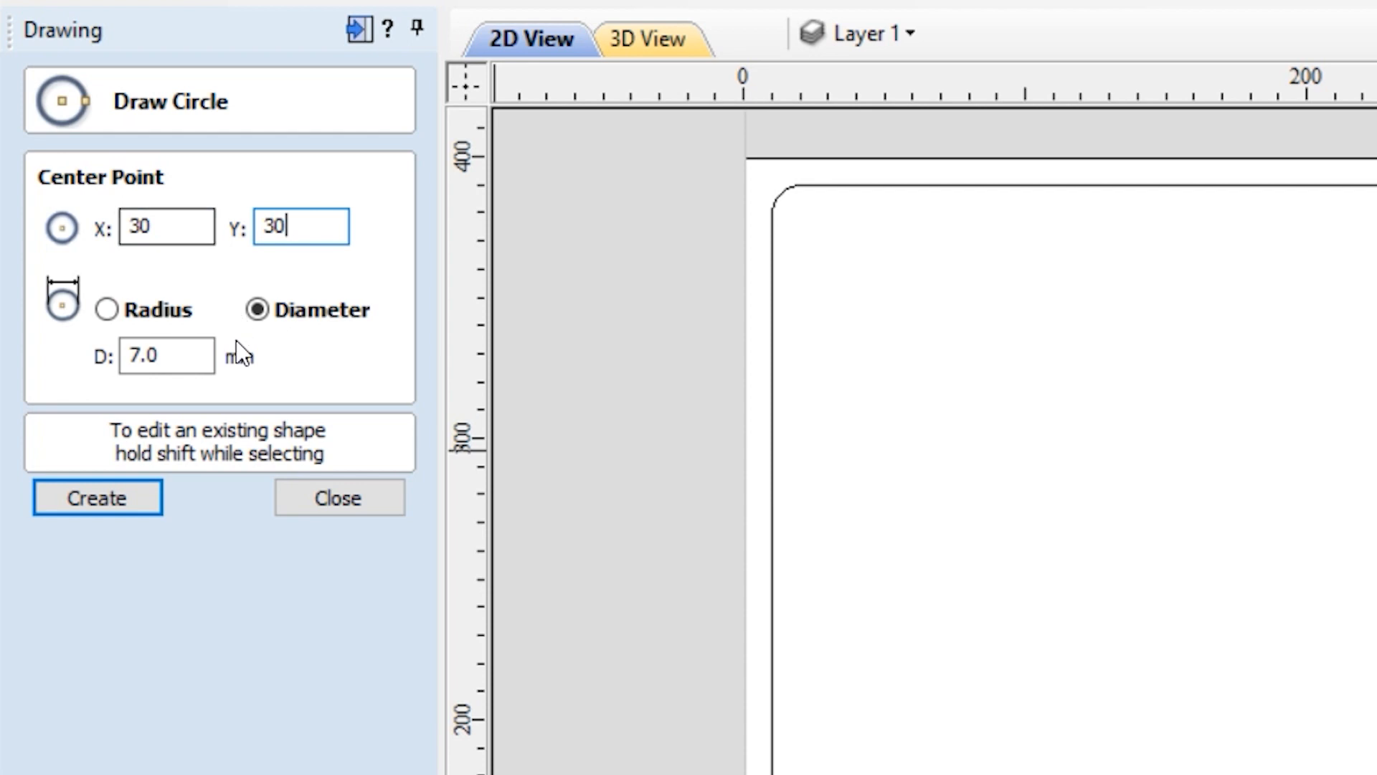
pyautogui.click(131, 505)
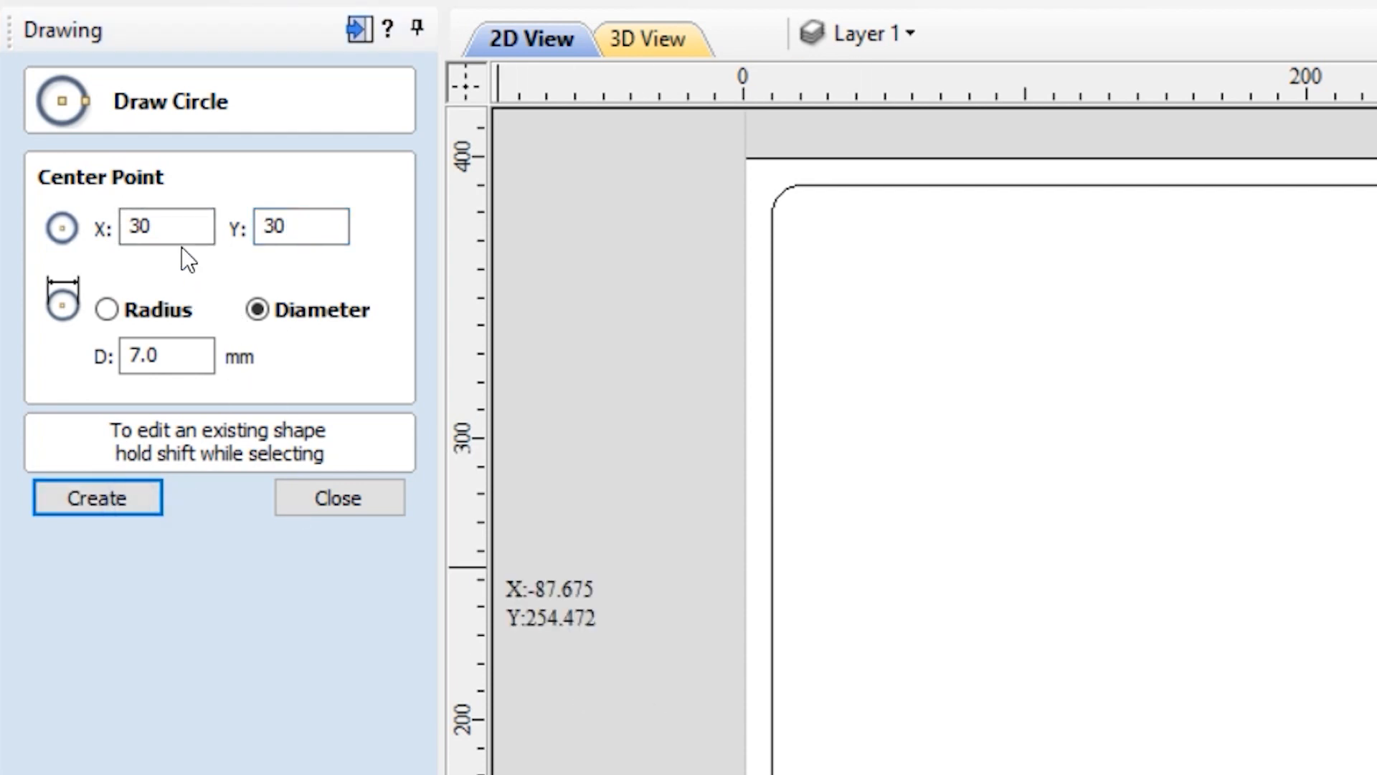
# Draw a 7 mm diameter circle centred at X 30, Y 370
pyautogui.doubleClick(173, 228)
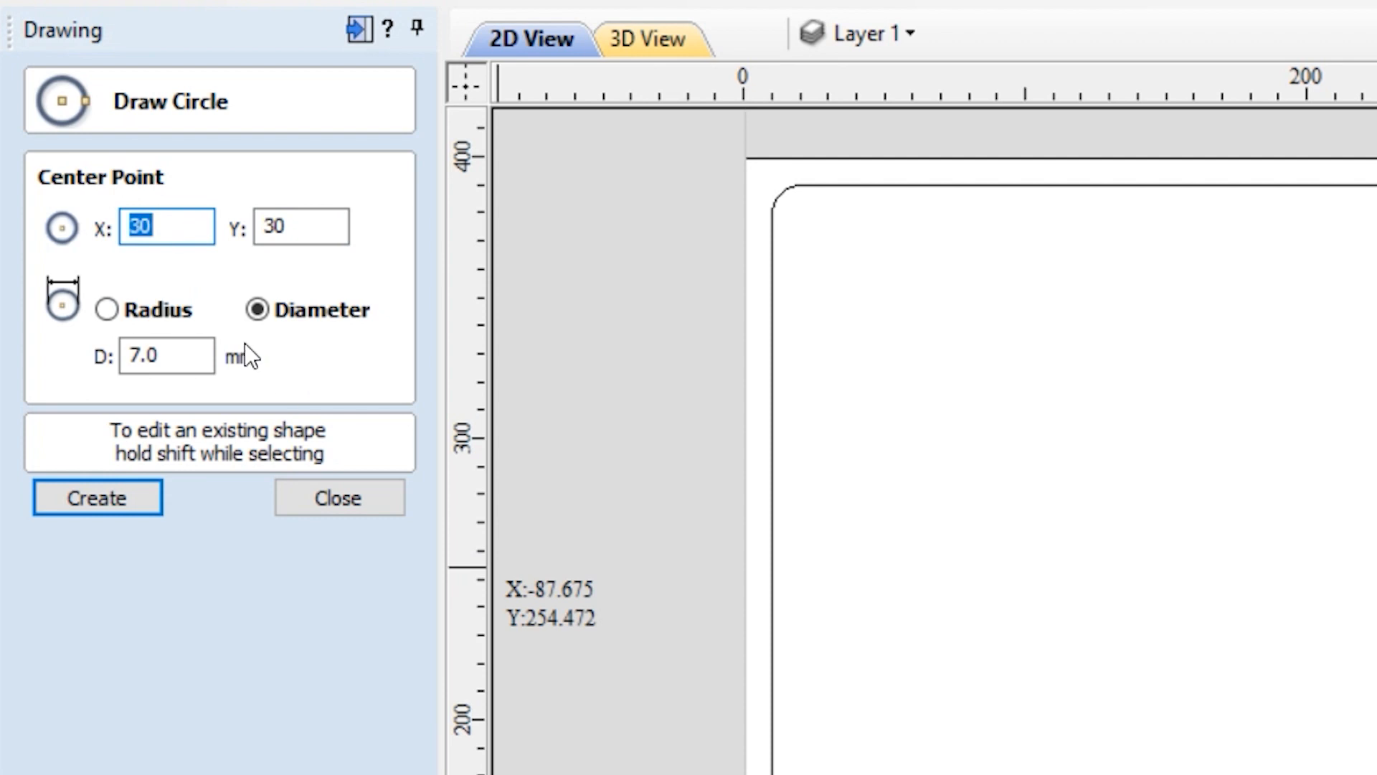
pyautogui.doubleClick(299, 225)
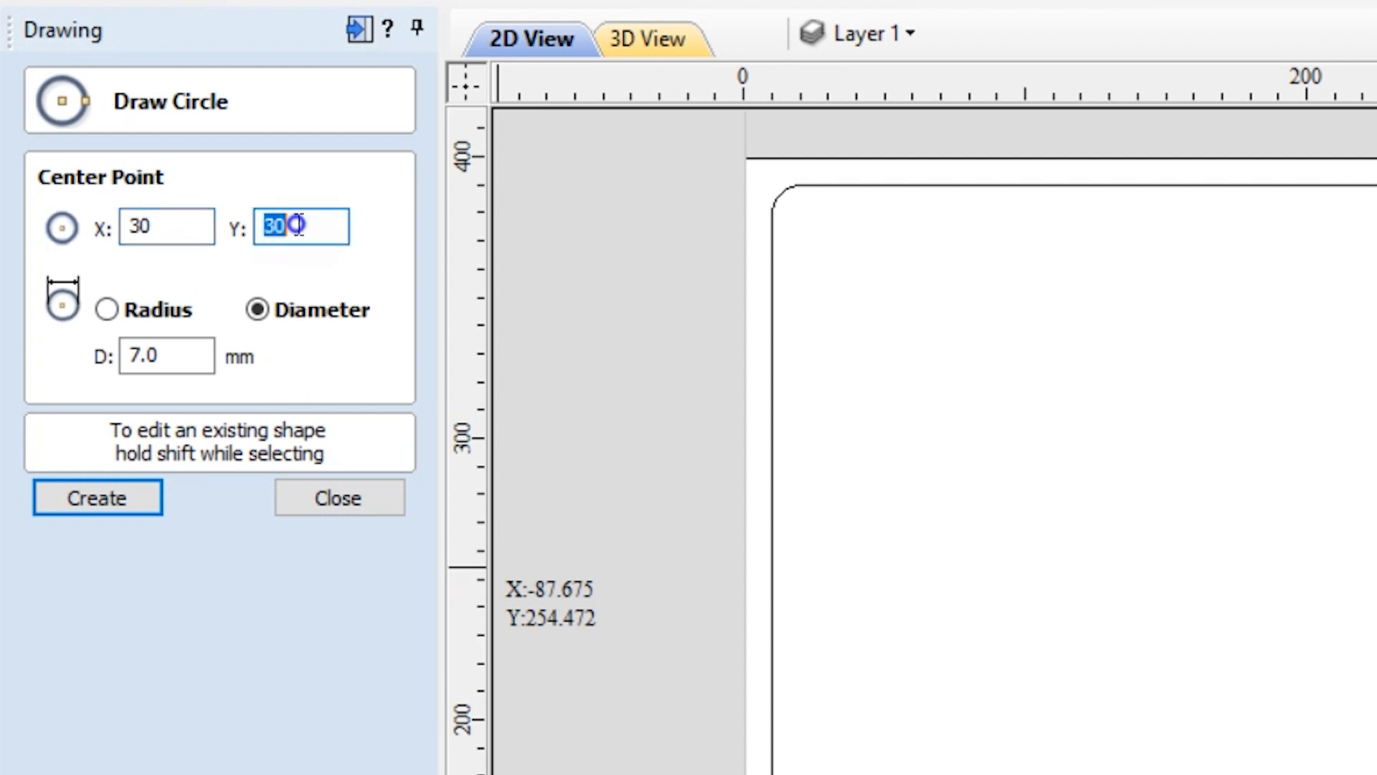
pyautogui.write('370')
pyautogui.click(118, 499)
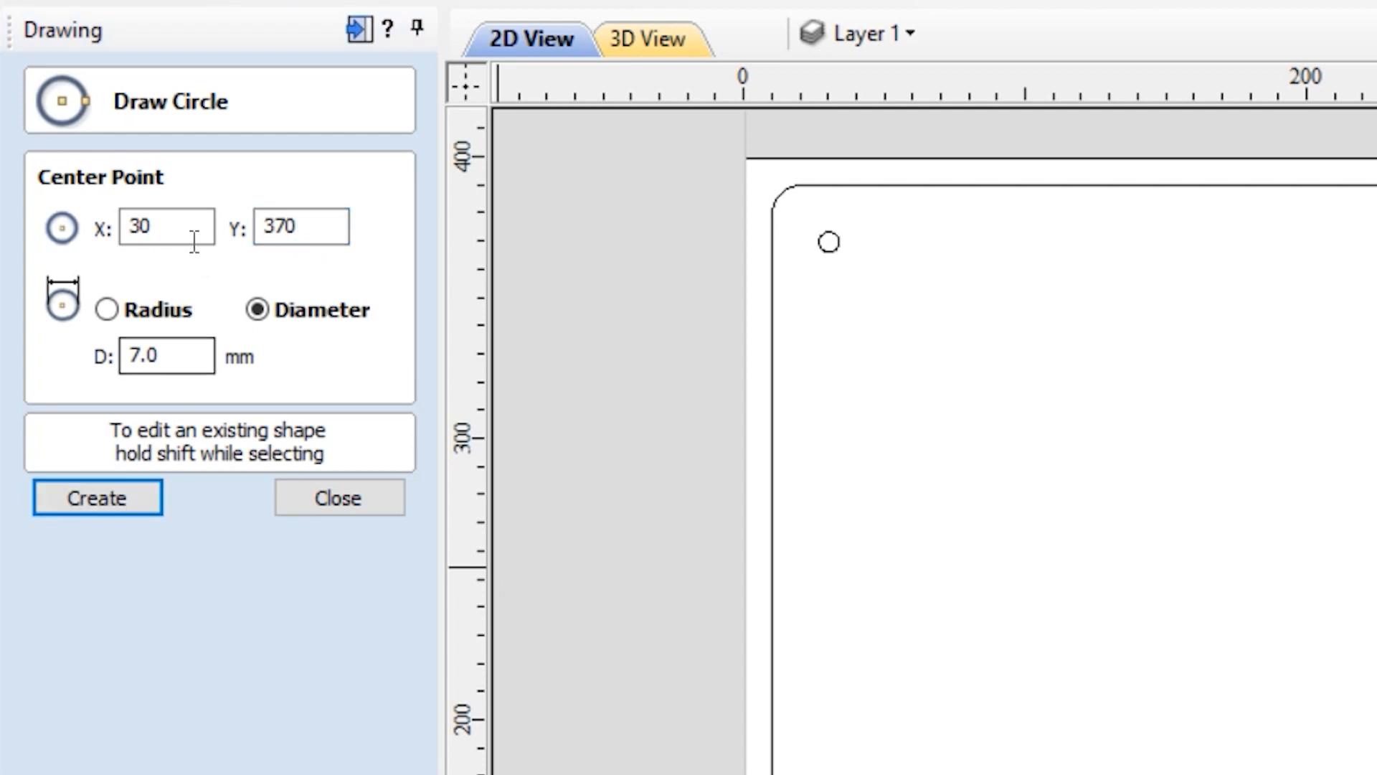
# Draw a 7 mm diameter circle centred at X 570, Y 30
pyautogui.doubleClick(177, 220)
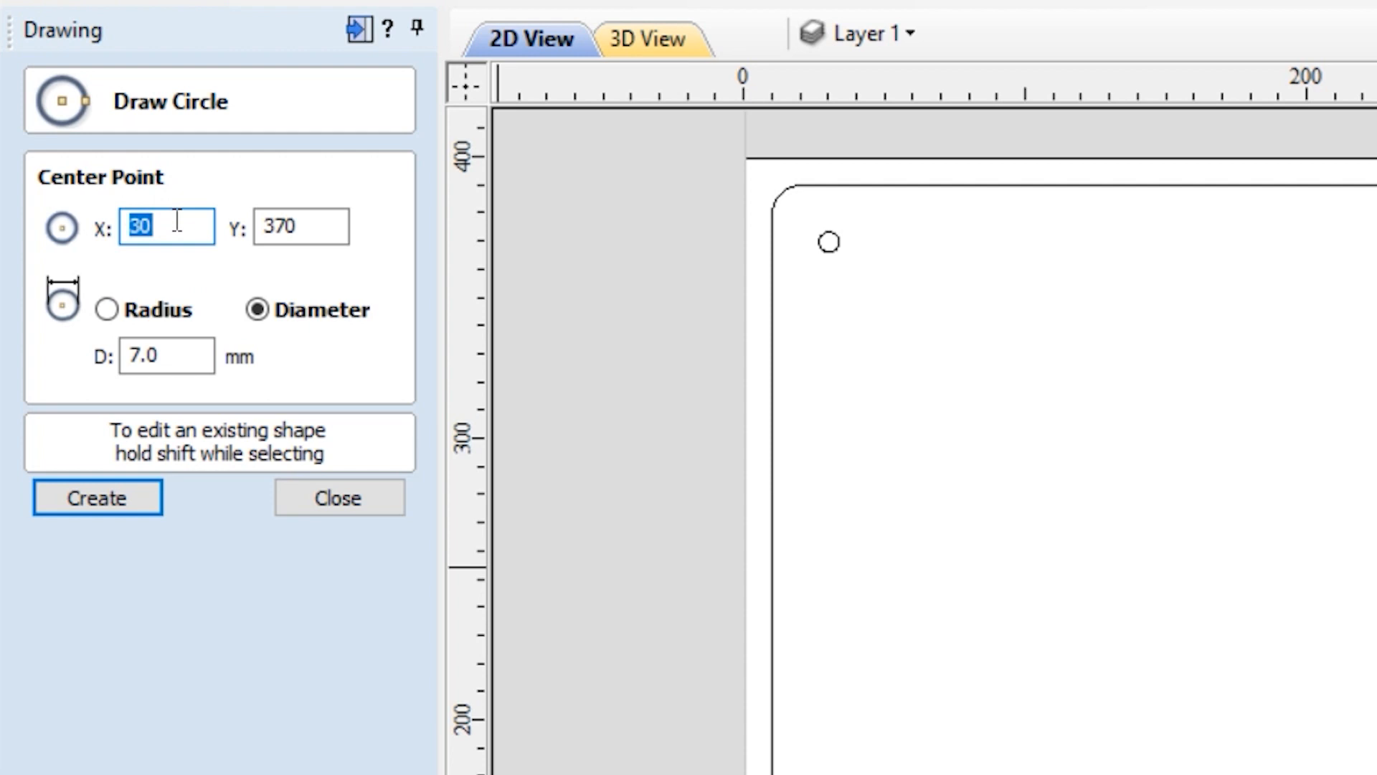
pyautogui.write('570')
pyautogui.doubleClick(316, 223)
pyautogui.write('30')
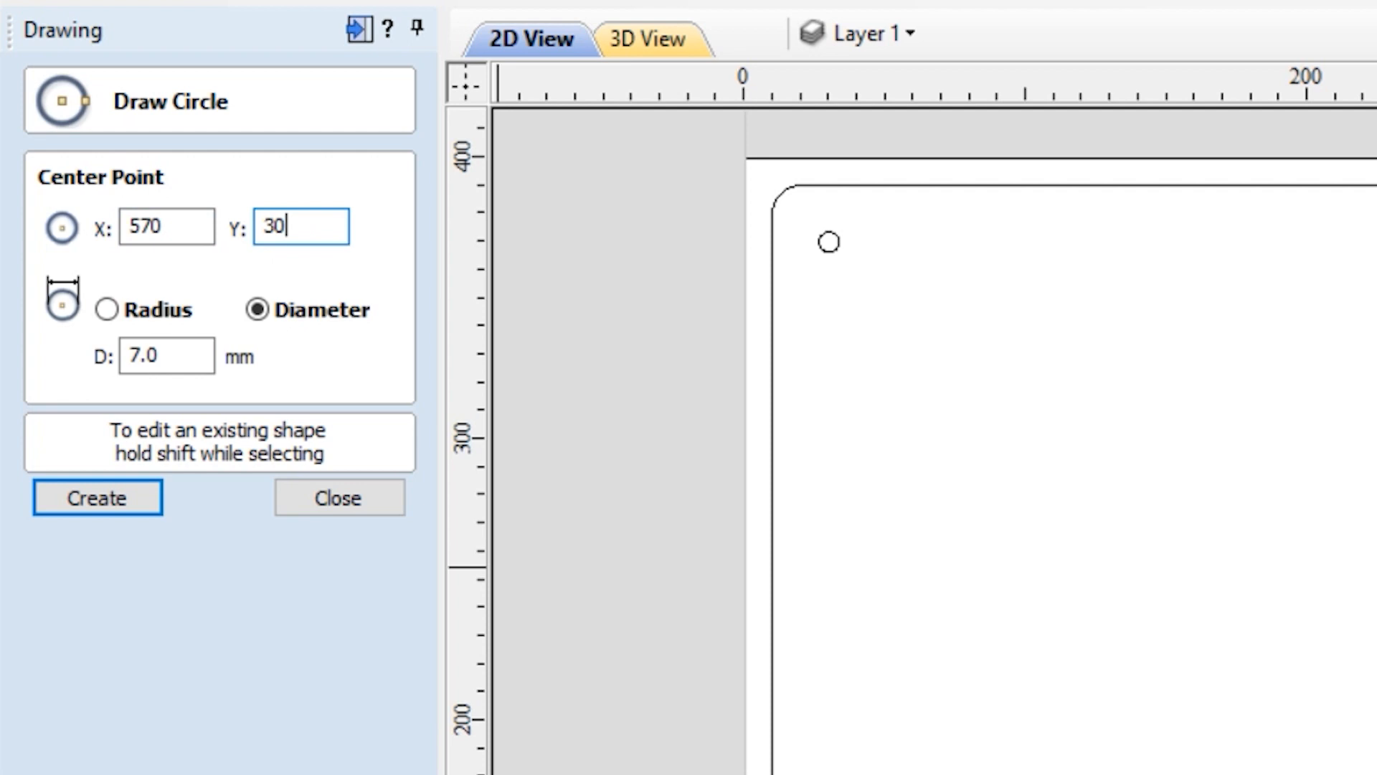
pyautogui.click(117, 491)
# Draw a 7 mm diameter circle centred at X 570, Y 370 and finish circle drawing
pyautogui.click(303, 228)
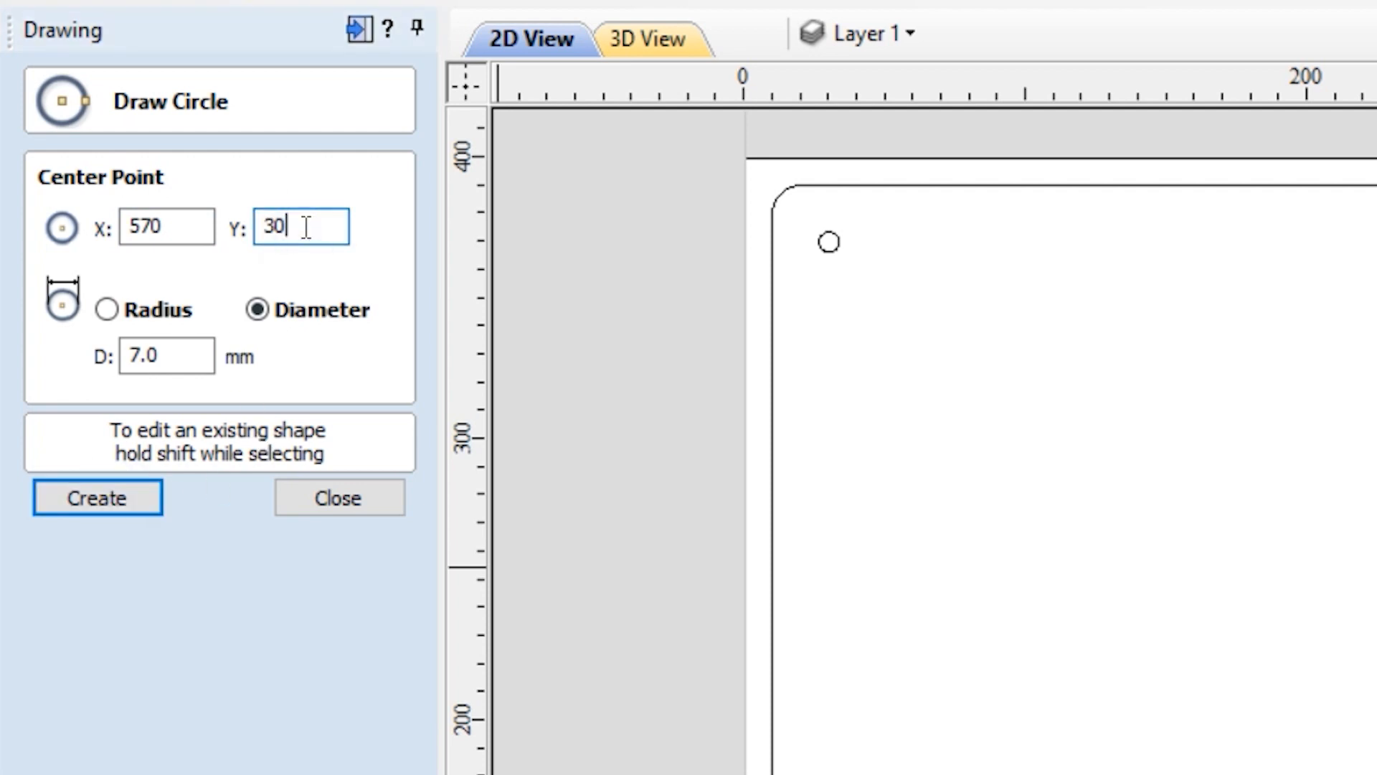
pyautogui.doubleClick(306, 227)
pyautogui.write('370')
pyautogui.click(115, 506)
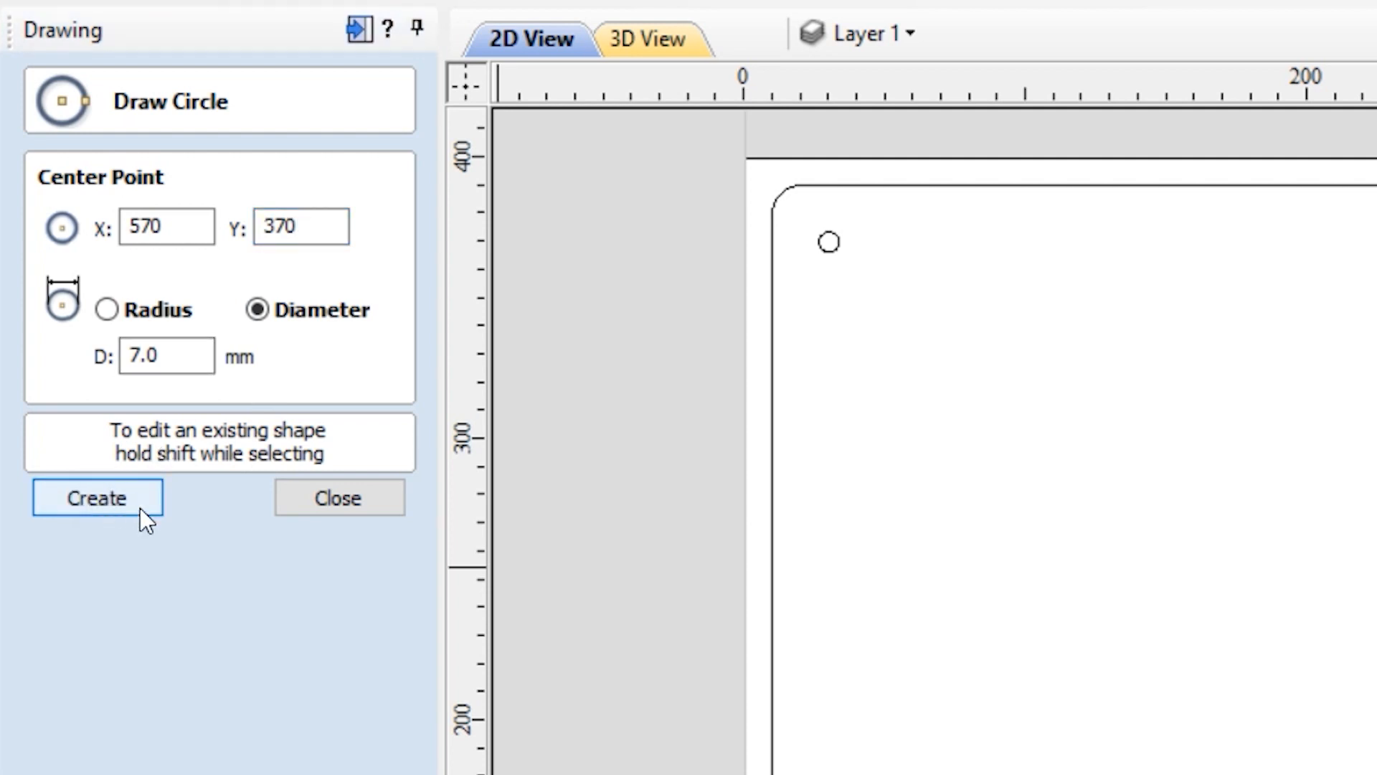
pyautogui.click(355, 495)
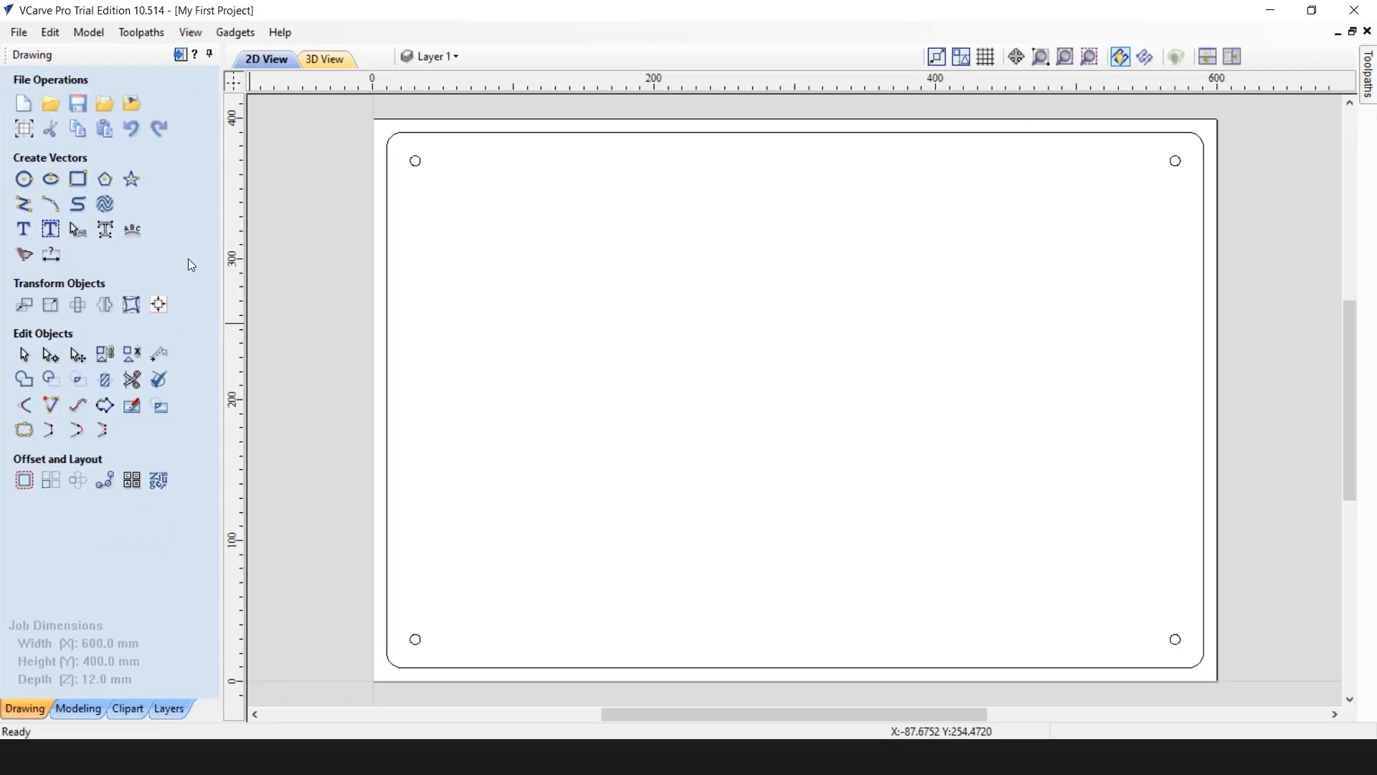
# Create the two-line centred text "MY FIRST" / "PROJECT" in Roboto Black at a text height of 72 mm
pyautogui.click(24, 228)
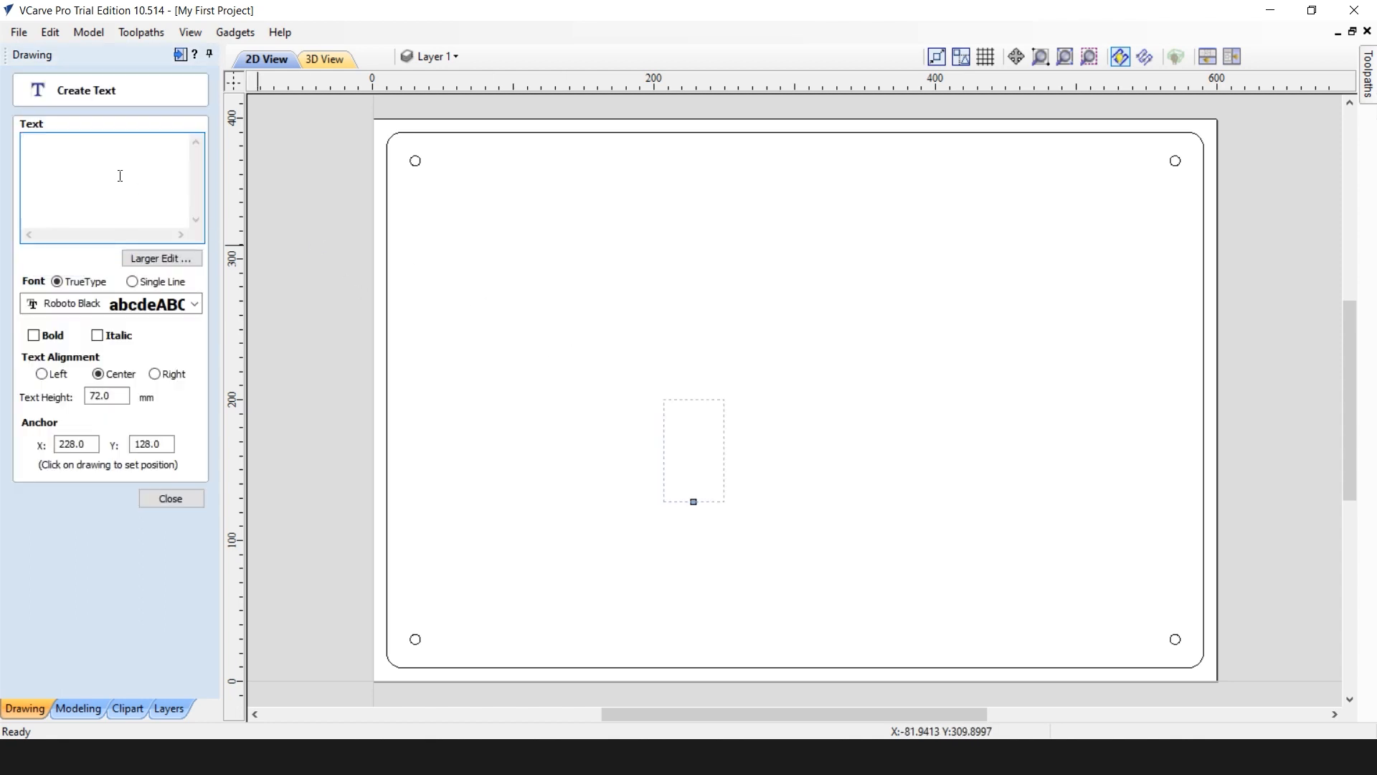
pyautogui.write('MY')
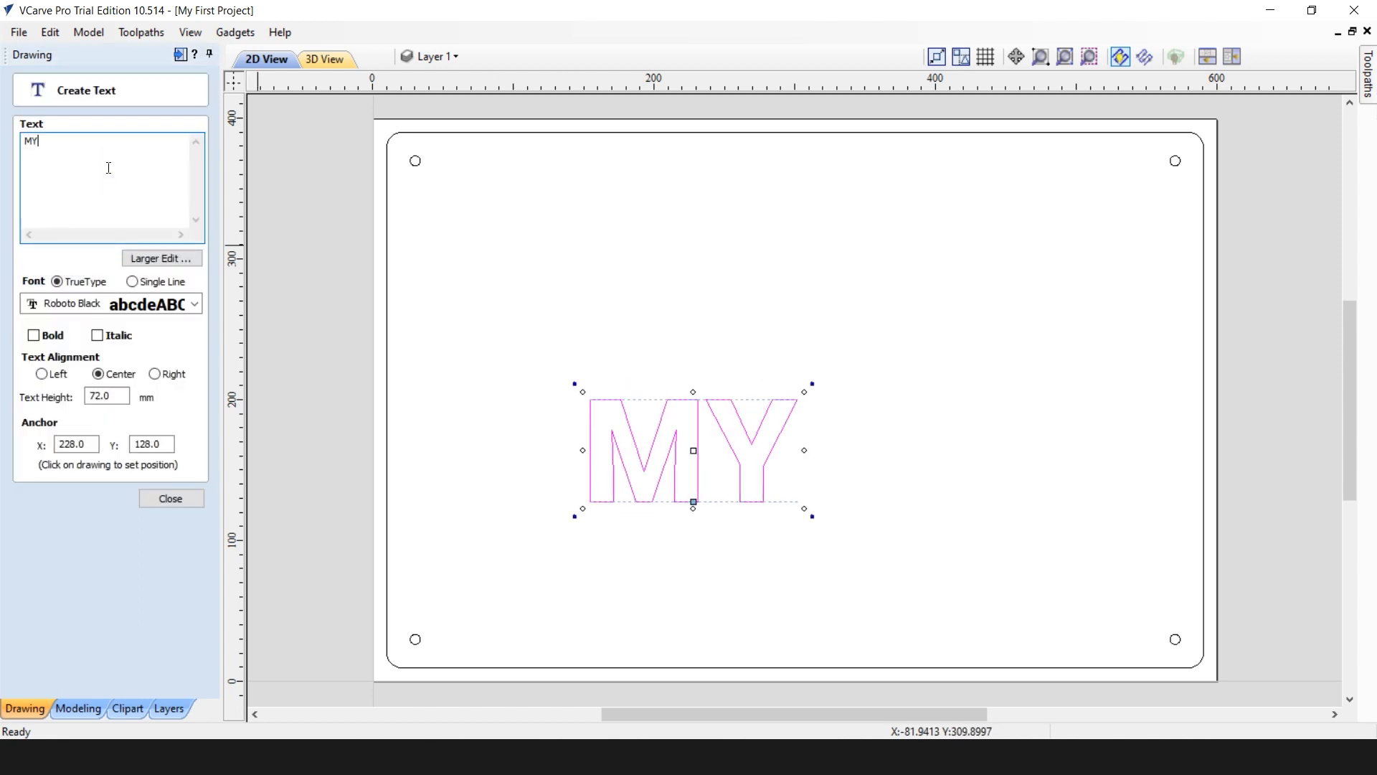
pyautogui.write(' FIRST')
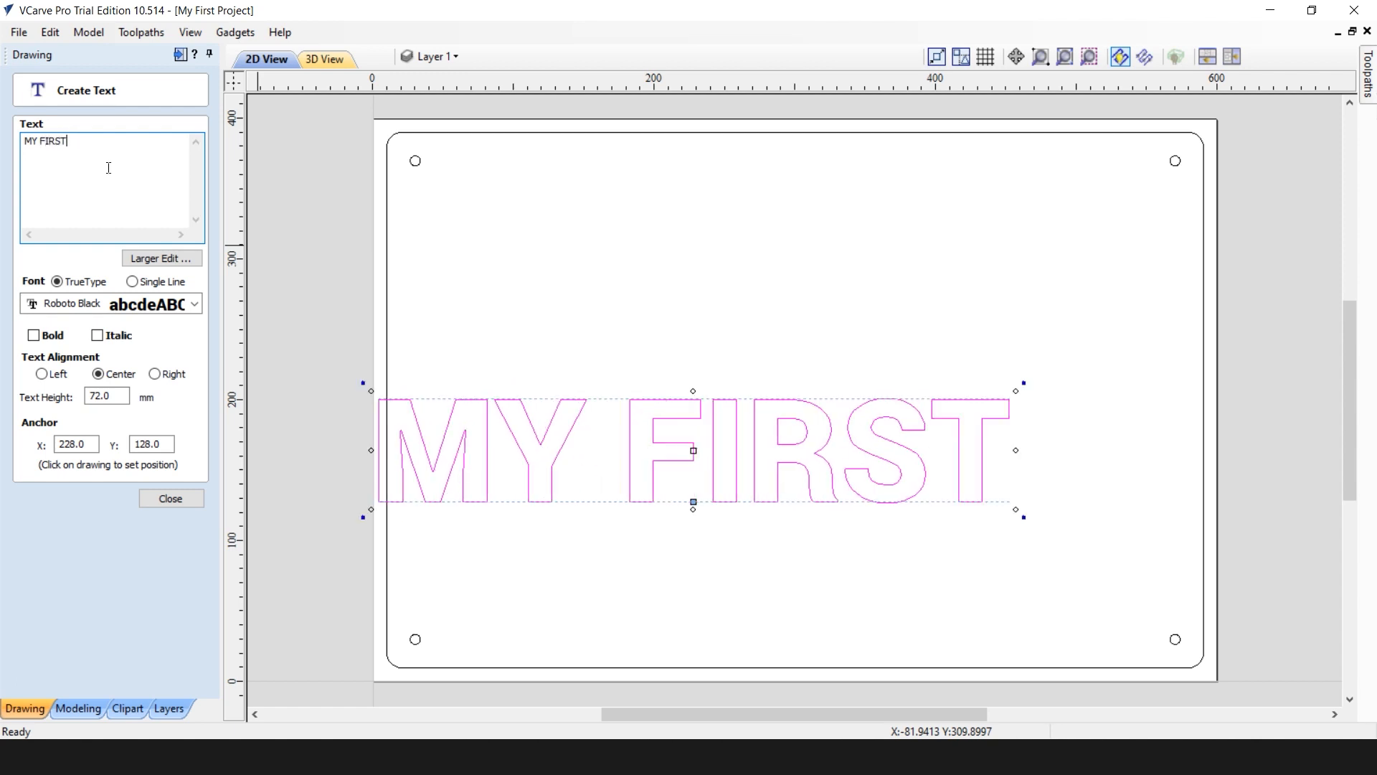
pyautogui.press('Return')
pyautogui.write('PROJECT')
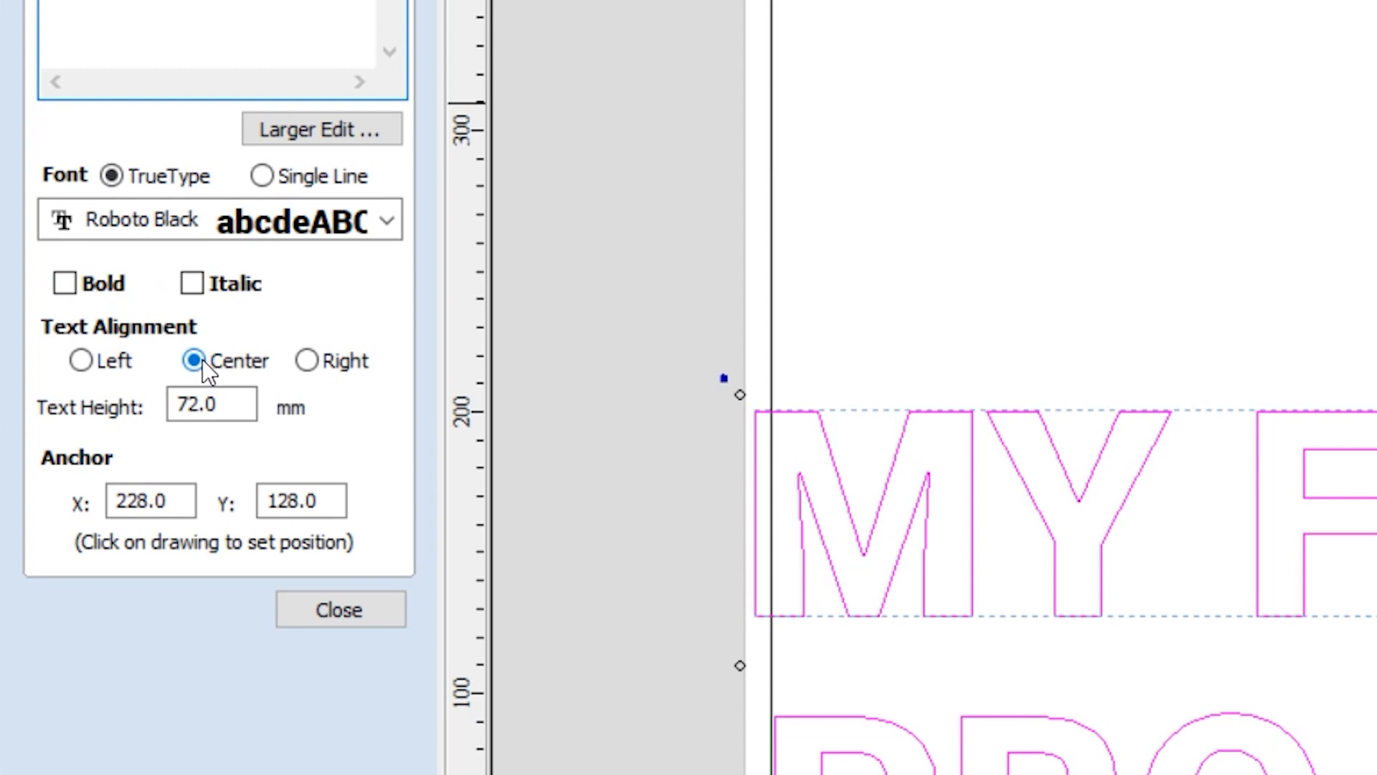
pyautogui.click(228, 409)
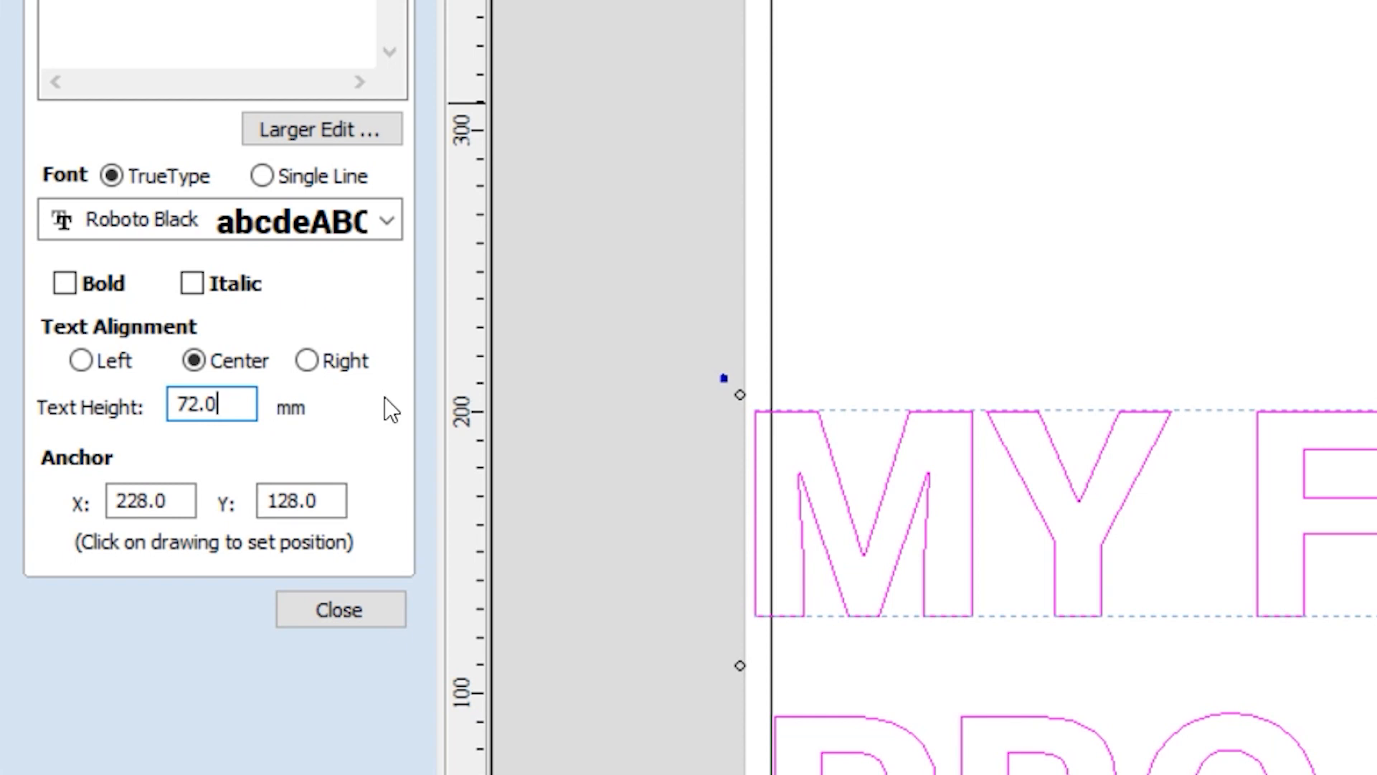
pyautogui.click(338, 611)
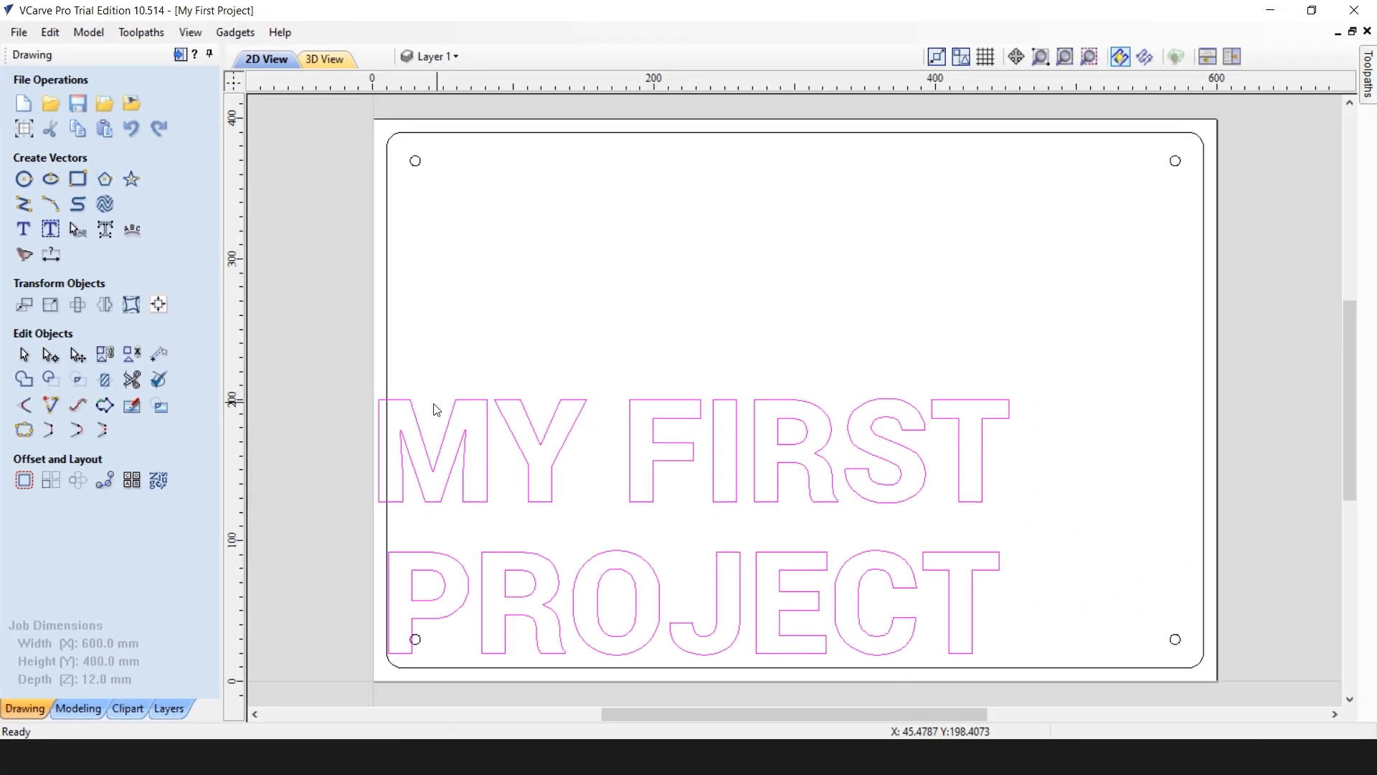
# Align the "MY FIRST PROJECT" text to the centre of the material
pyautogui.click(330, 358)
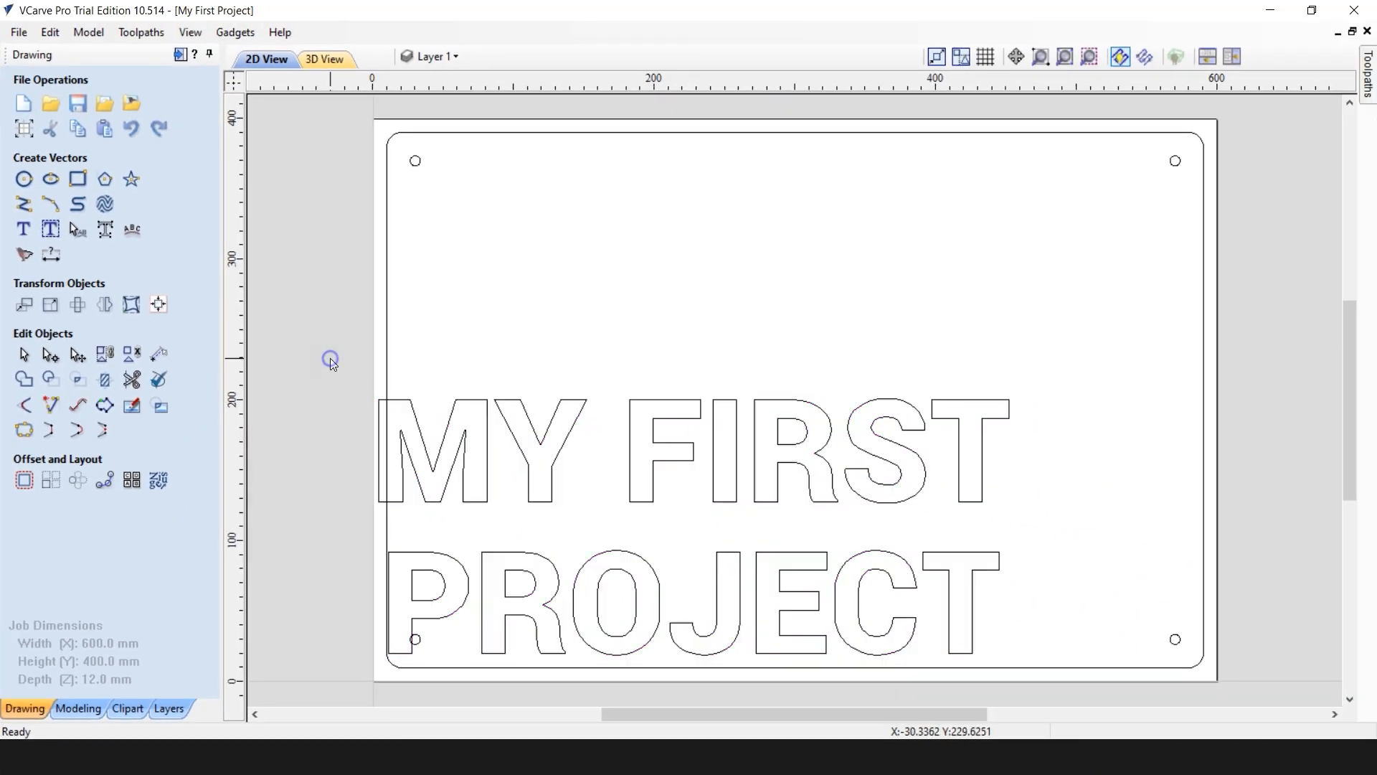
pyautogui.click(456, 425)
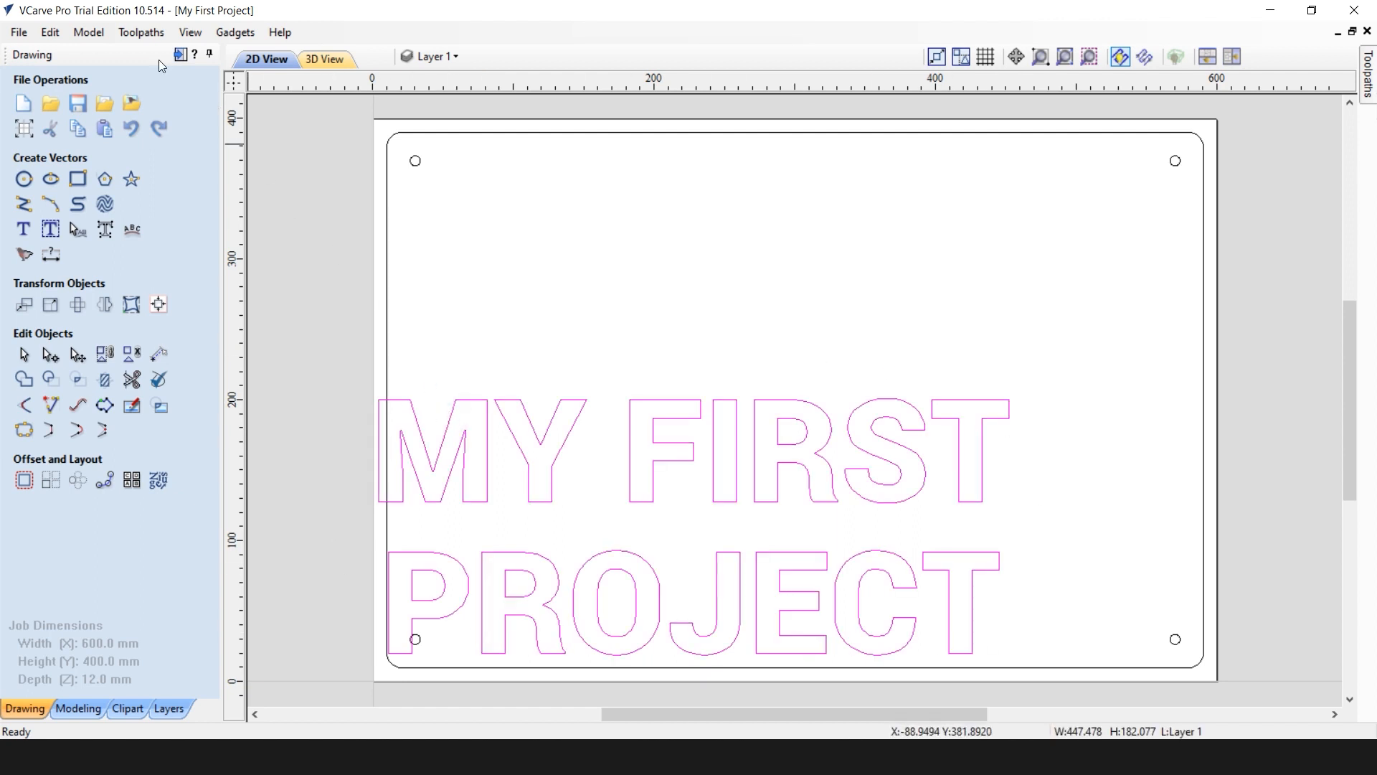
pyautogui.click(50, 31)
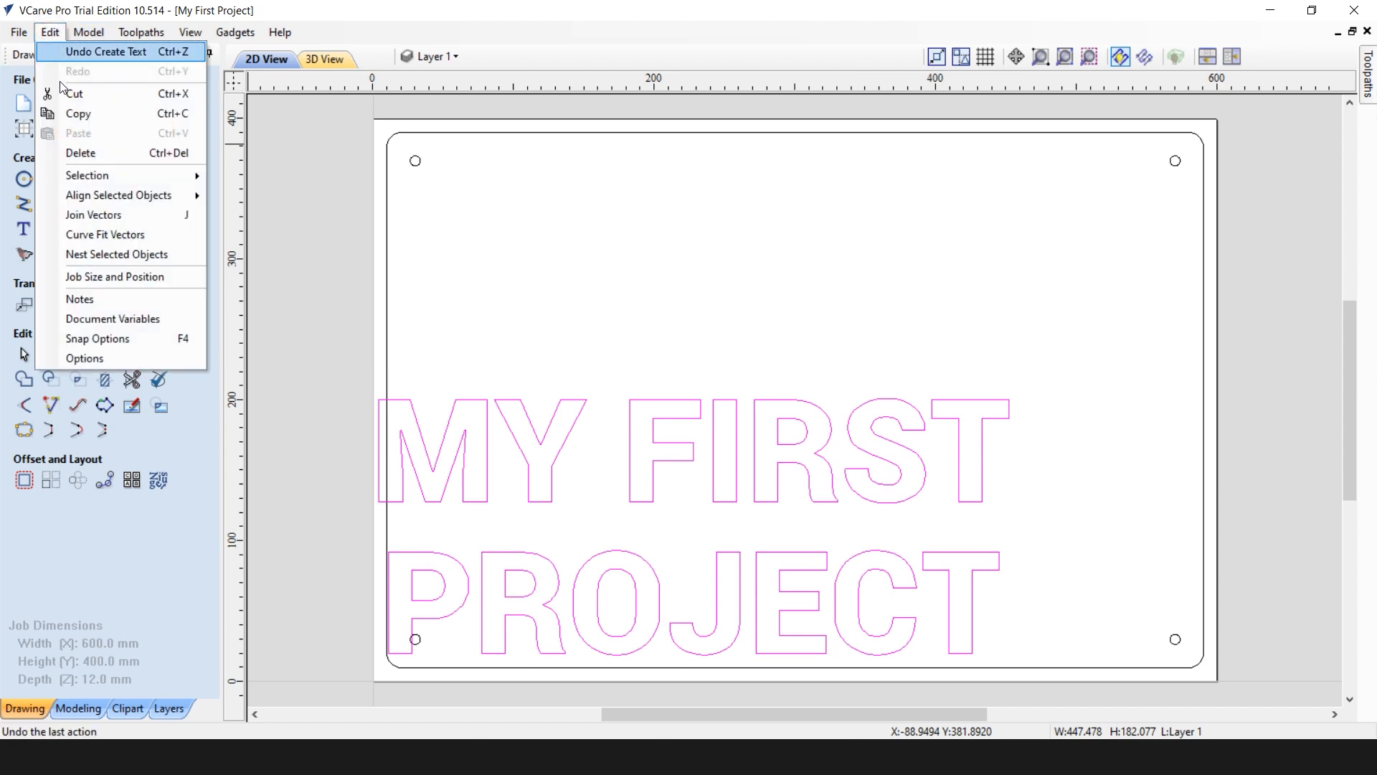
pyautogui.moveTo(97, 196)
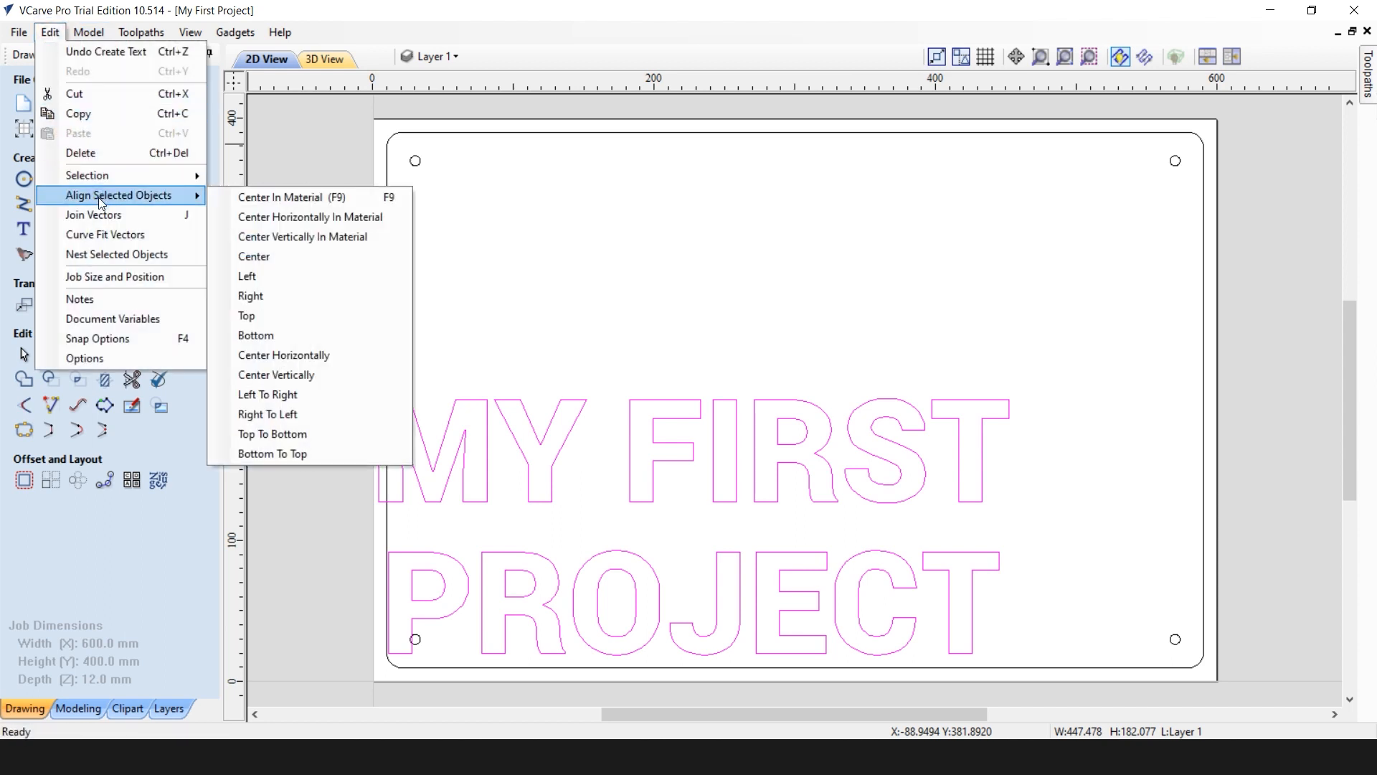
pyautogui.click(251, 198)
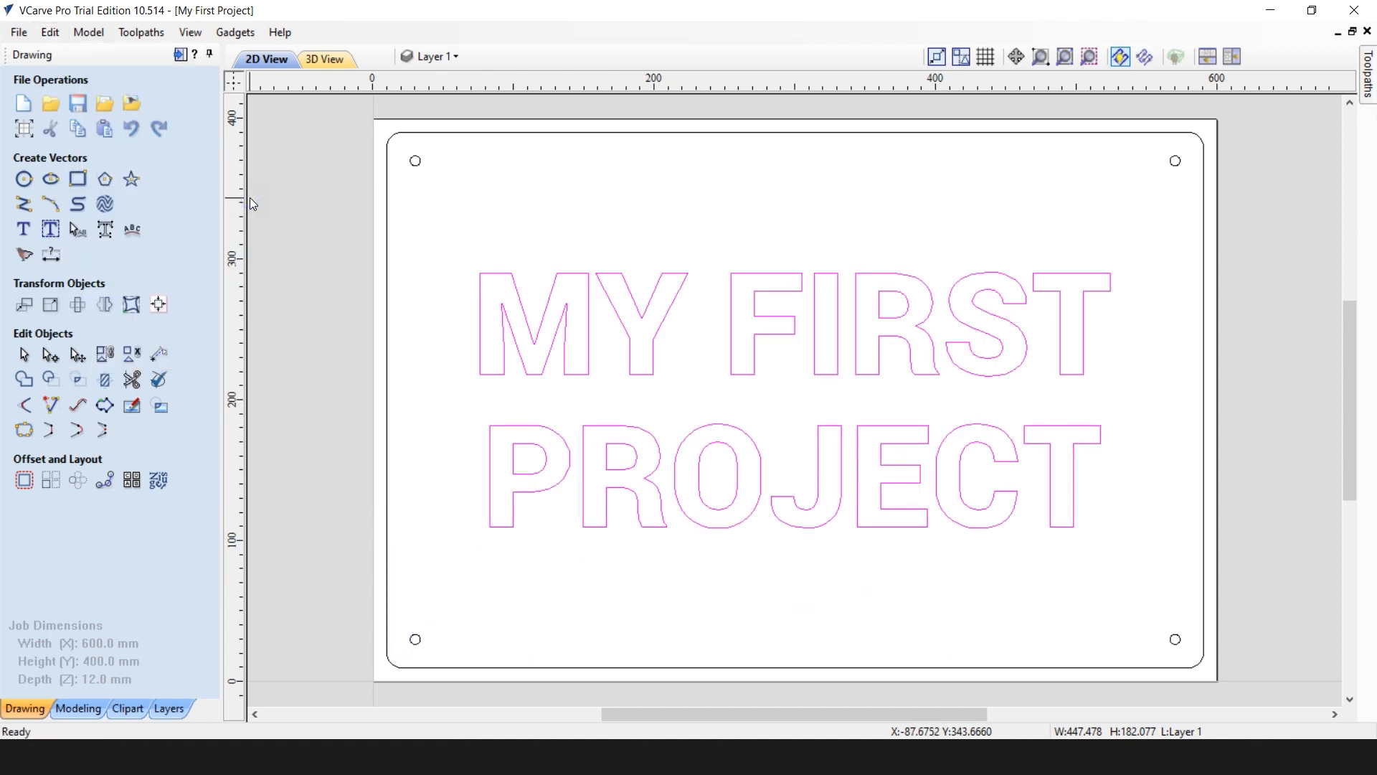
# Save the project and clear the selection of the text
pyautogui.click(19, 32)
pyautogui.click(67, 131)
pyautogui.click(778, 186)
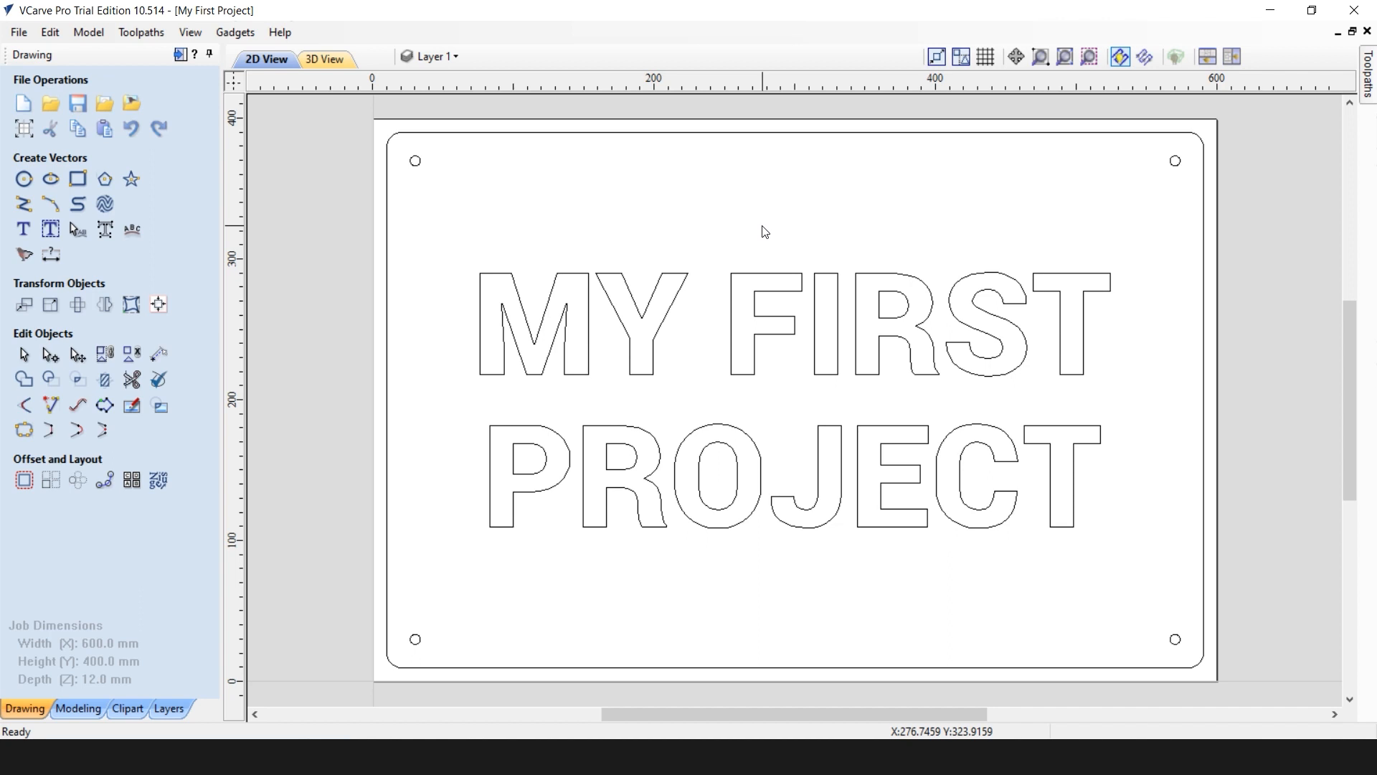
pyautogui.click(149, 34)
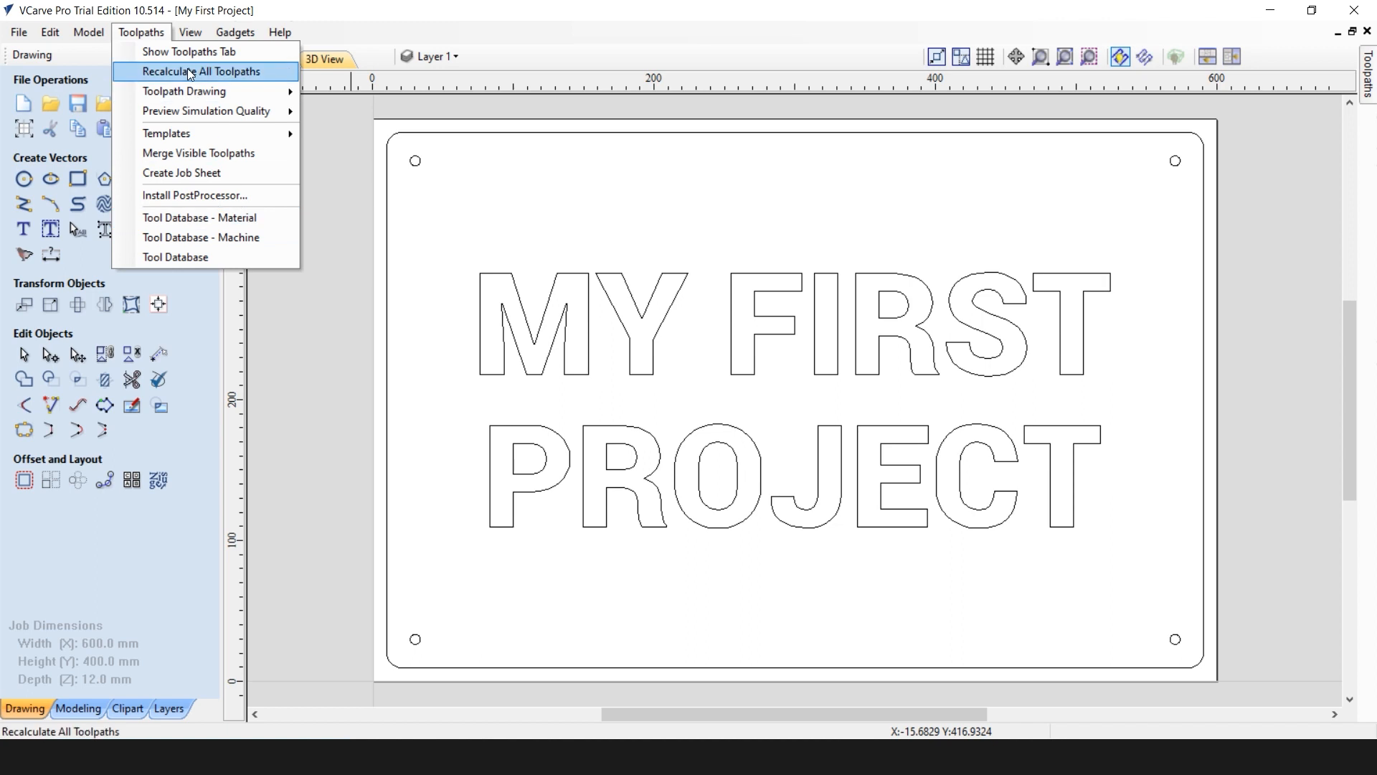
pyautogui.click(185, 257)
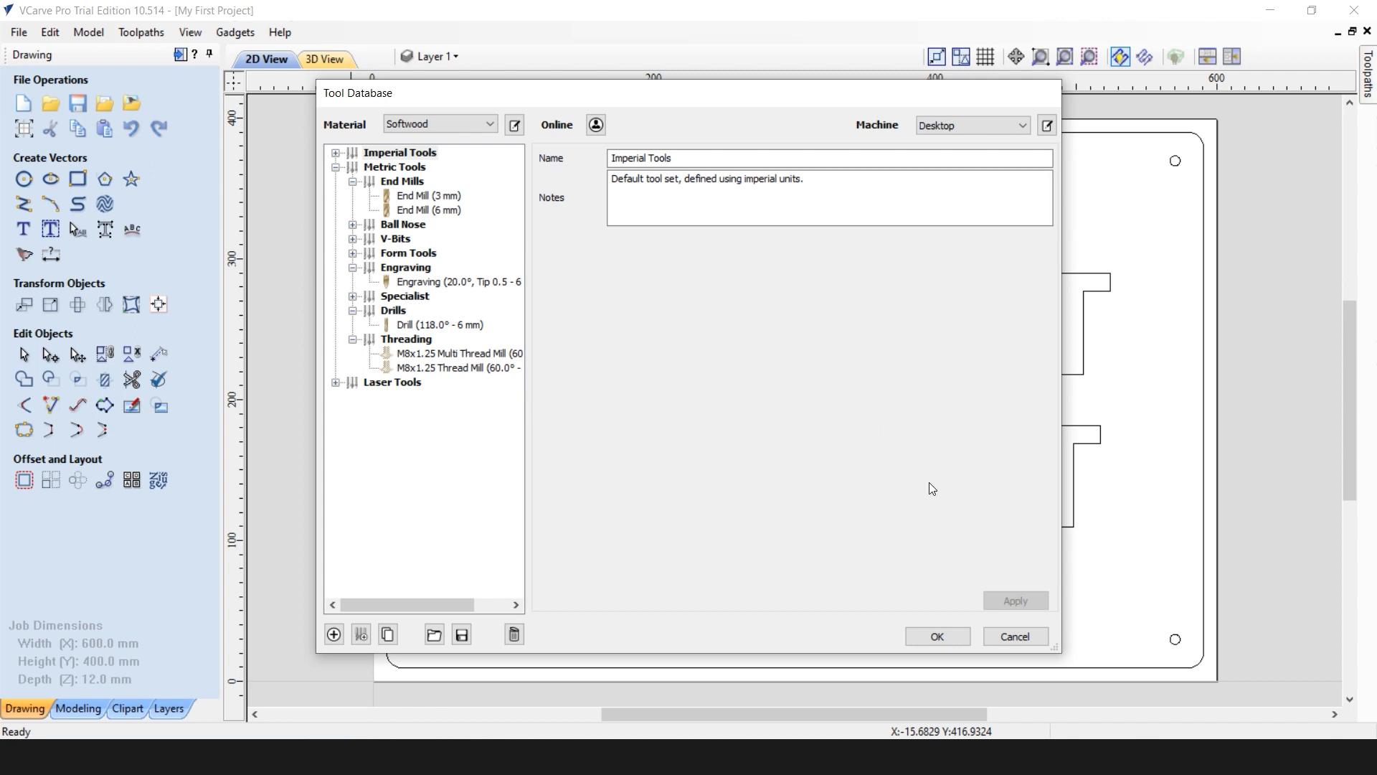
pyautogui.click(1024, 637)
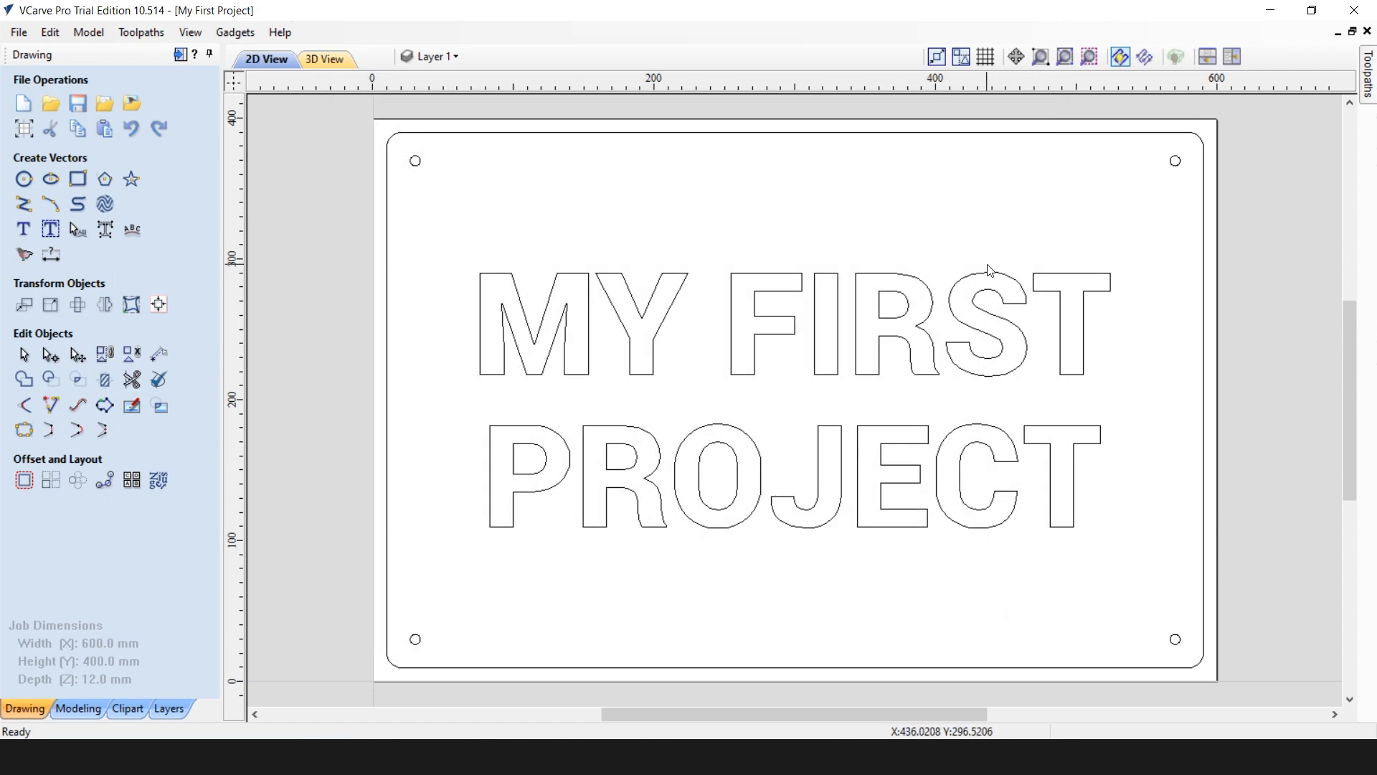
pyautogui.click(1369, 80)
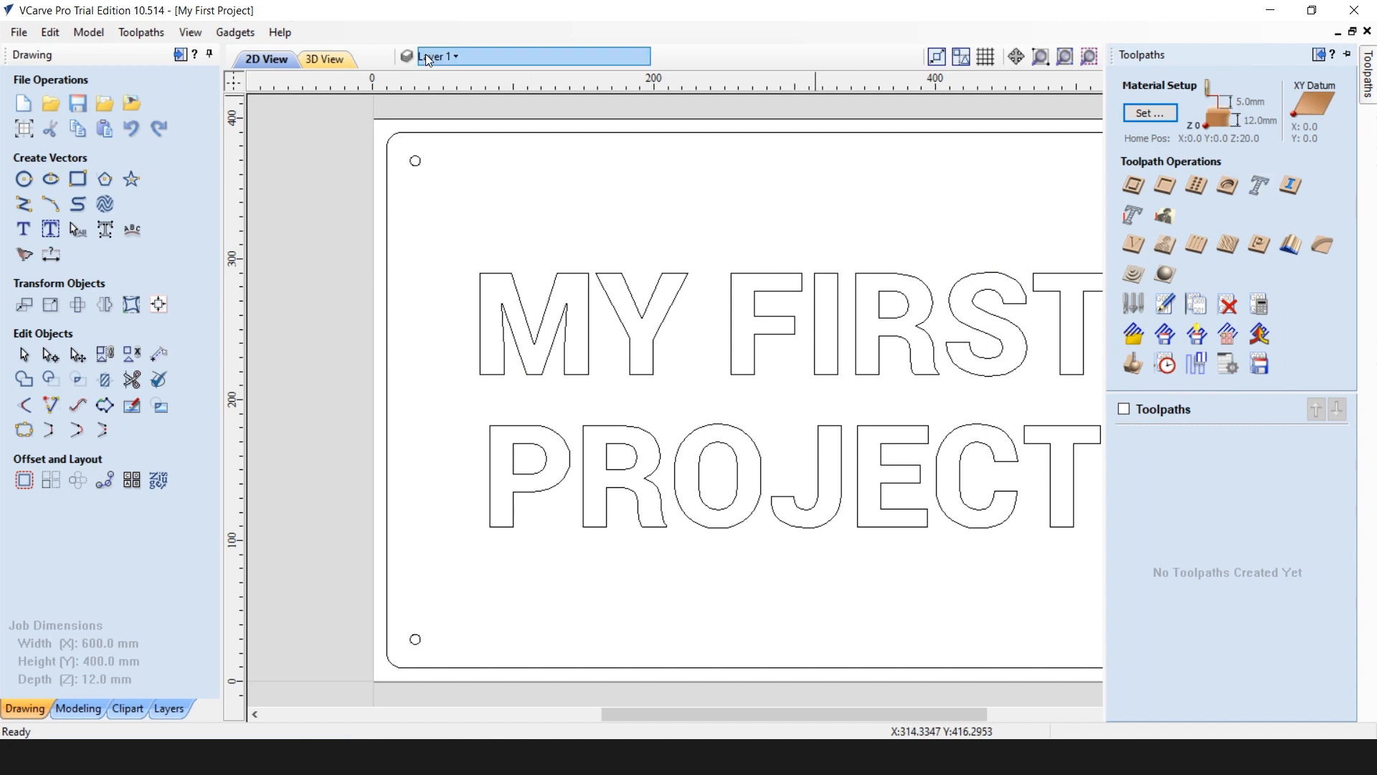
# Add a new tool of type Engraving to the metric Engraving group of the tool database, with Softwood as material
pyautogui.click(142, 32)
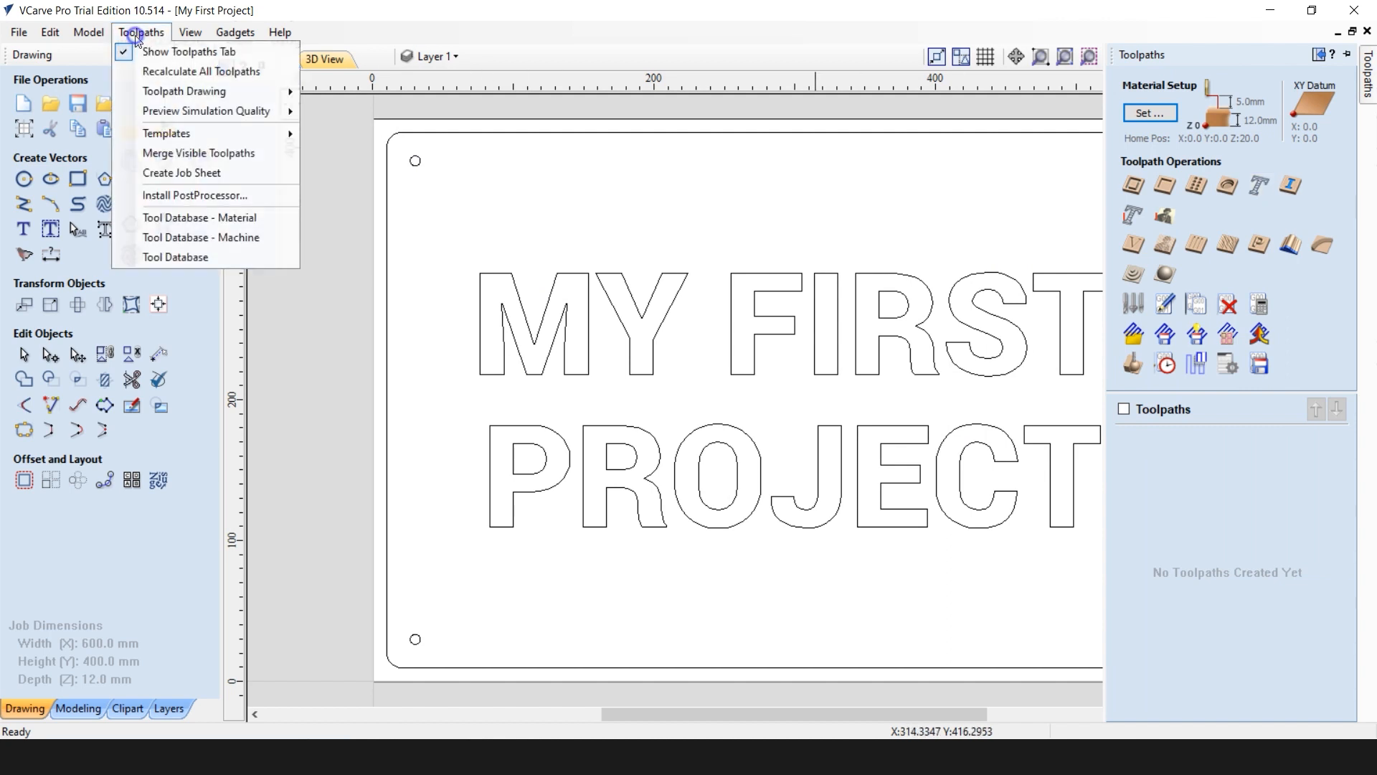
pyautogui.click(175, 256)
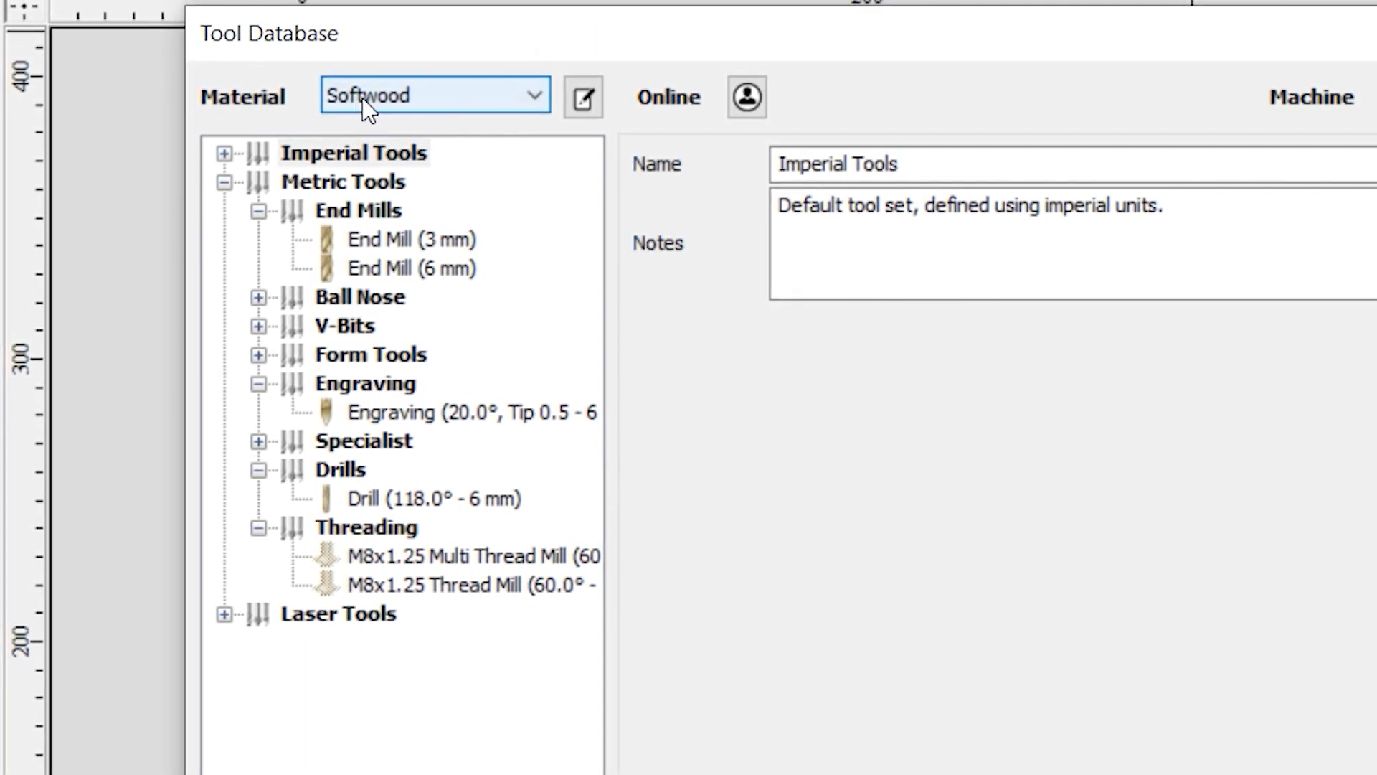
pyautogui.click(534, 106)
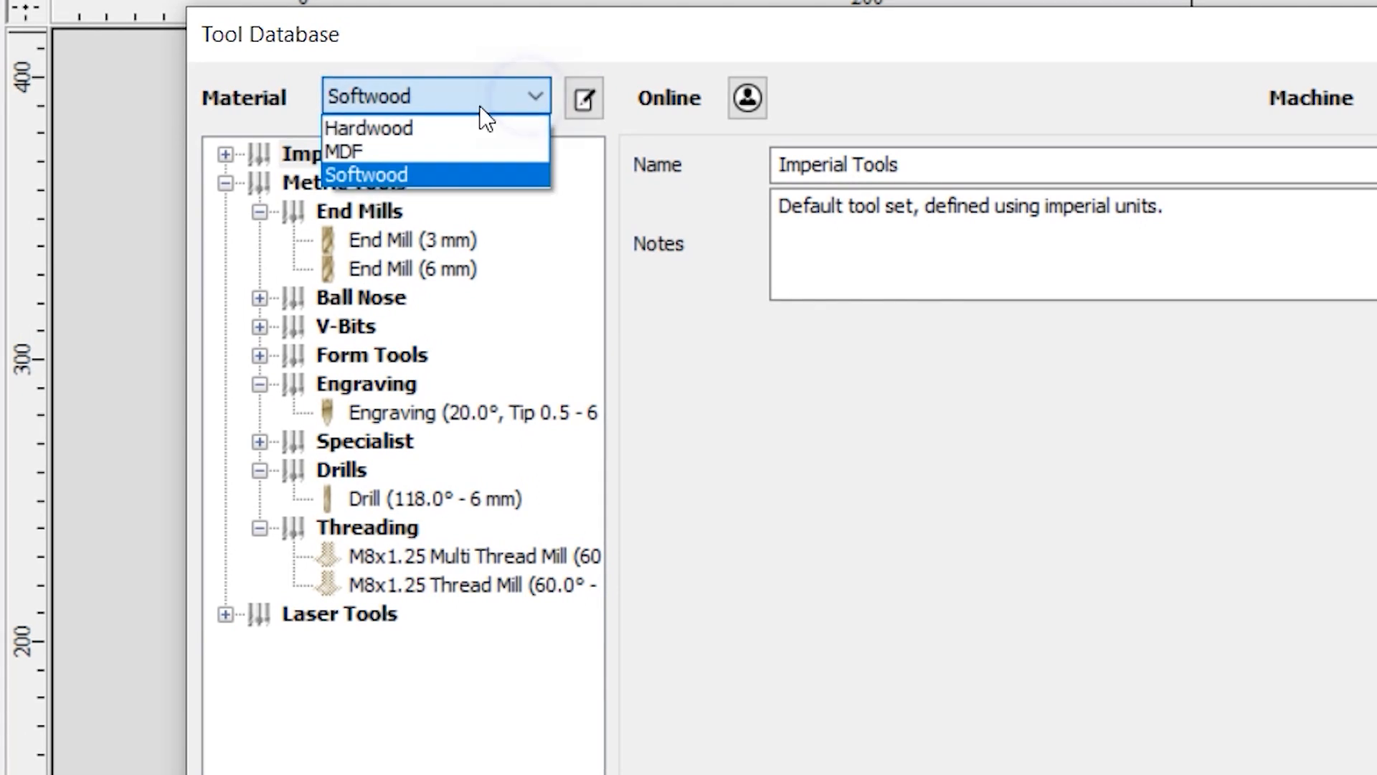
pyautogui.click(400, 175)
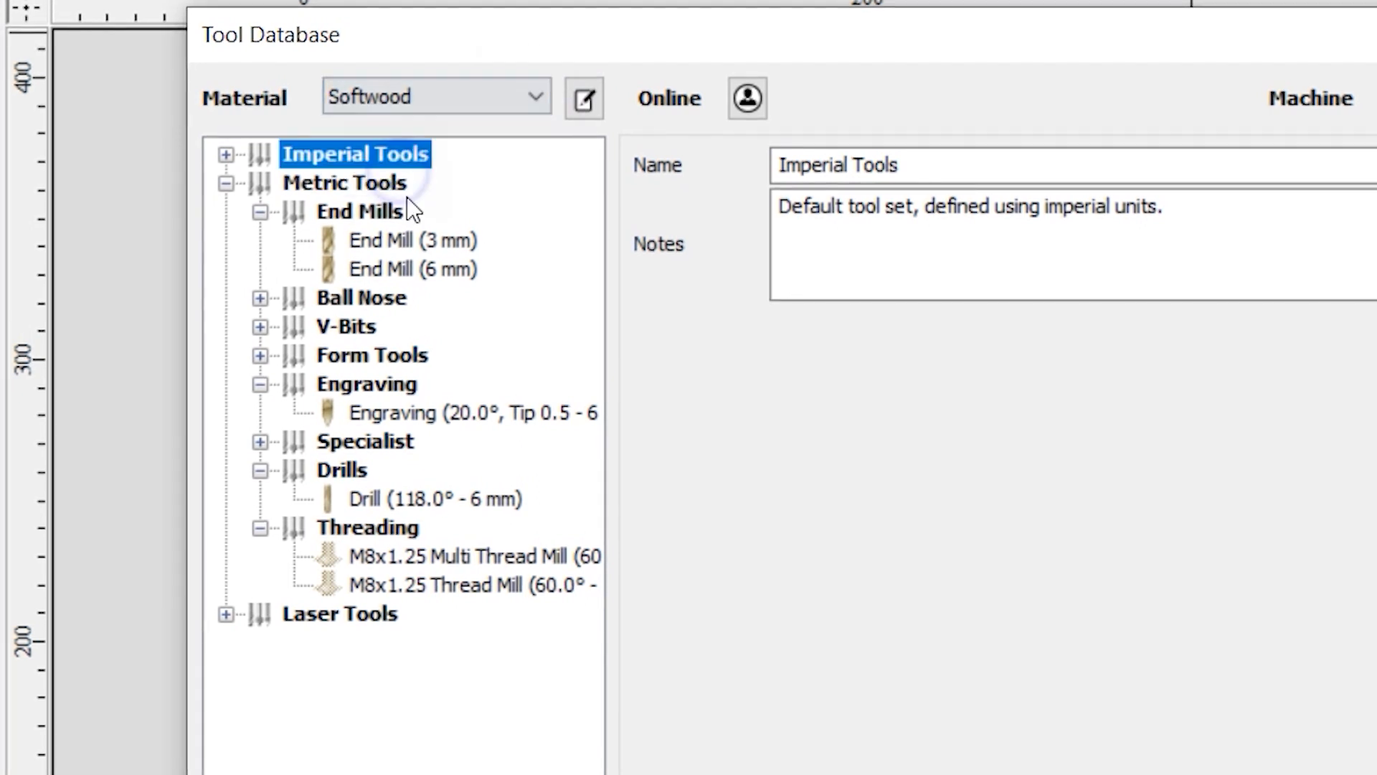
pyautogui.click(383, 391)
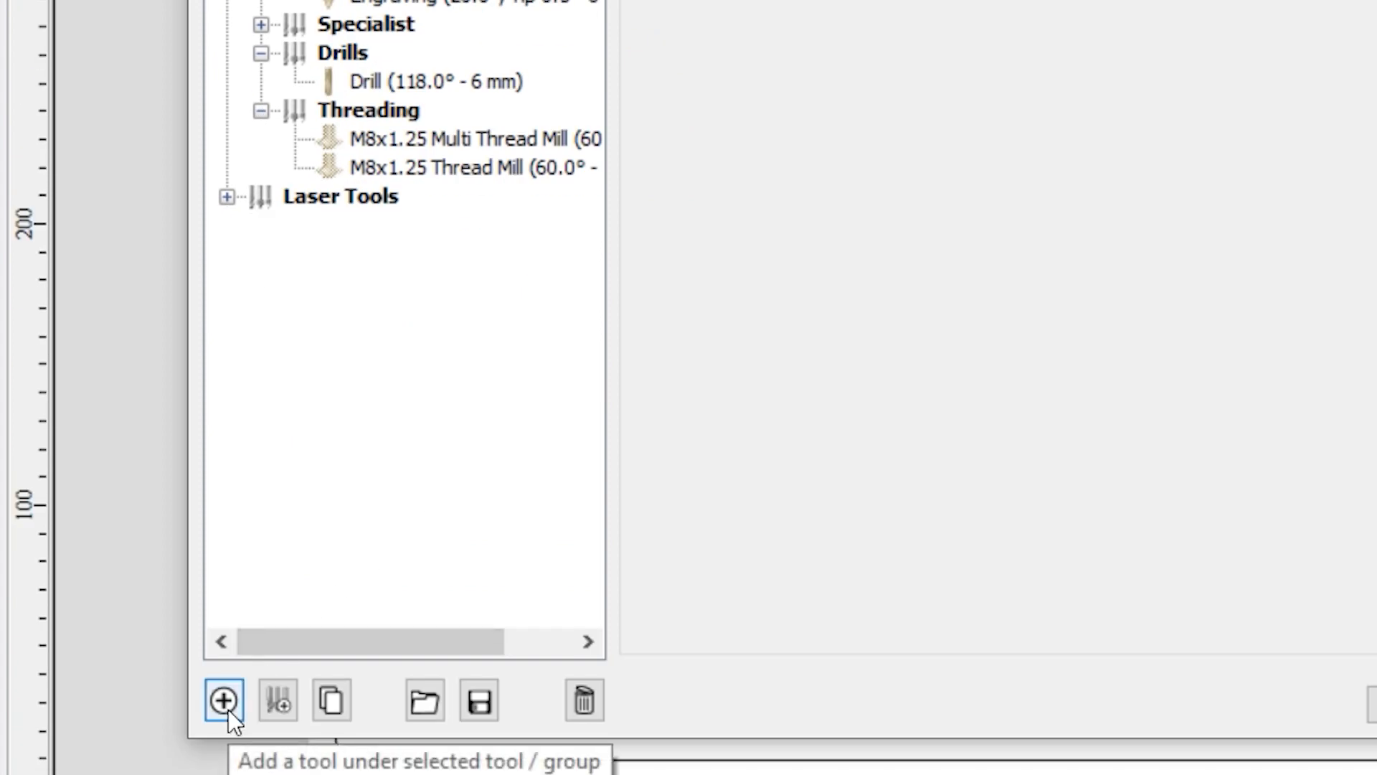
pyautogui.click(227, 707)
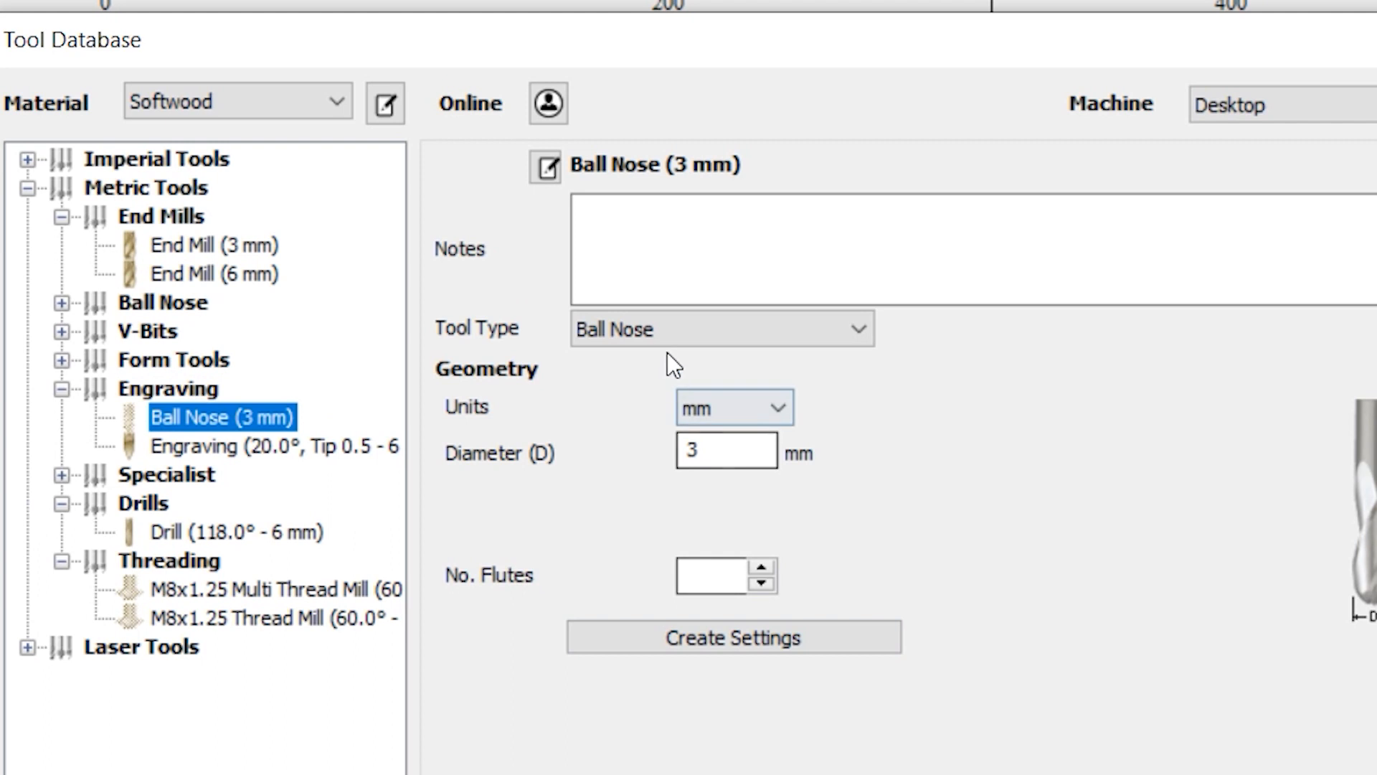
pyautogui.click(702, 231)
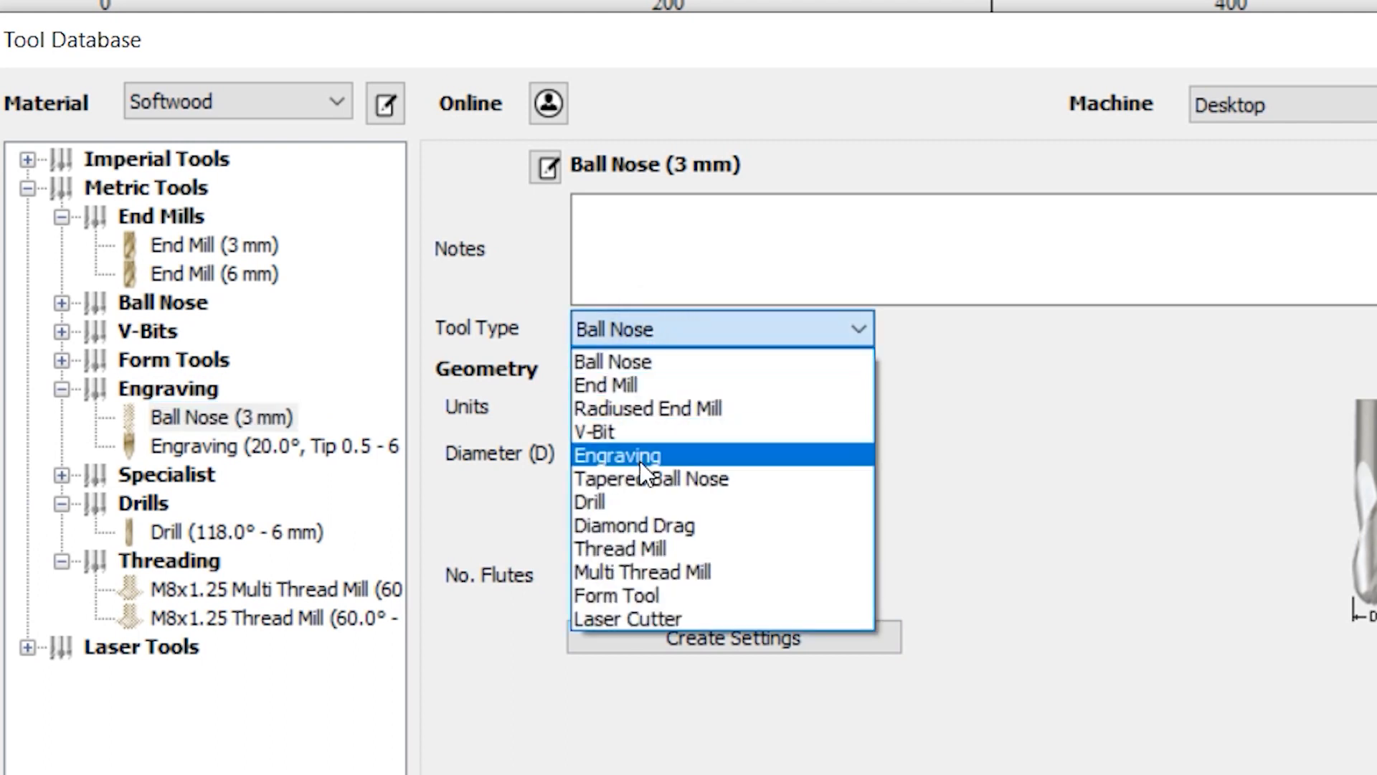
pyautogui.click(670, 454)
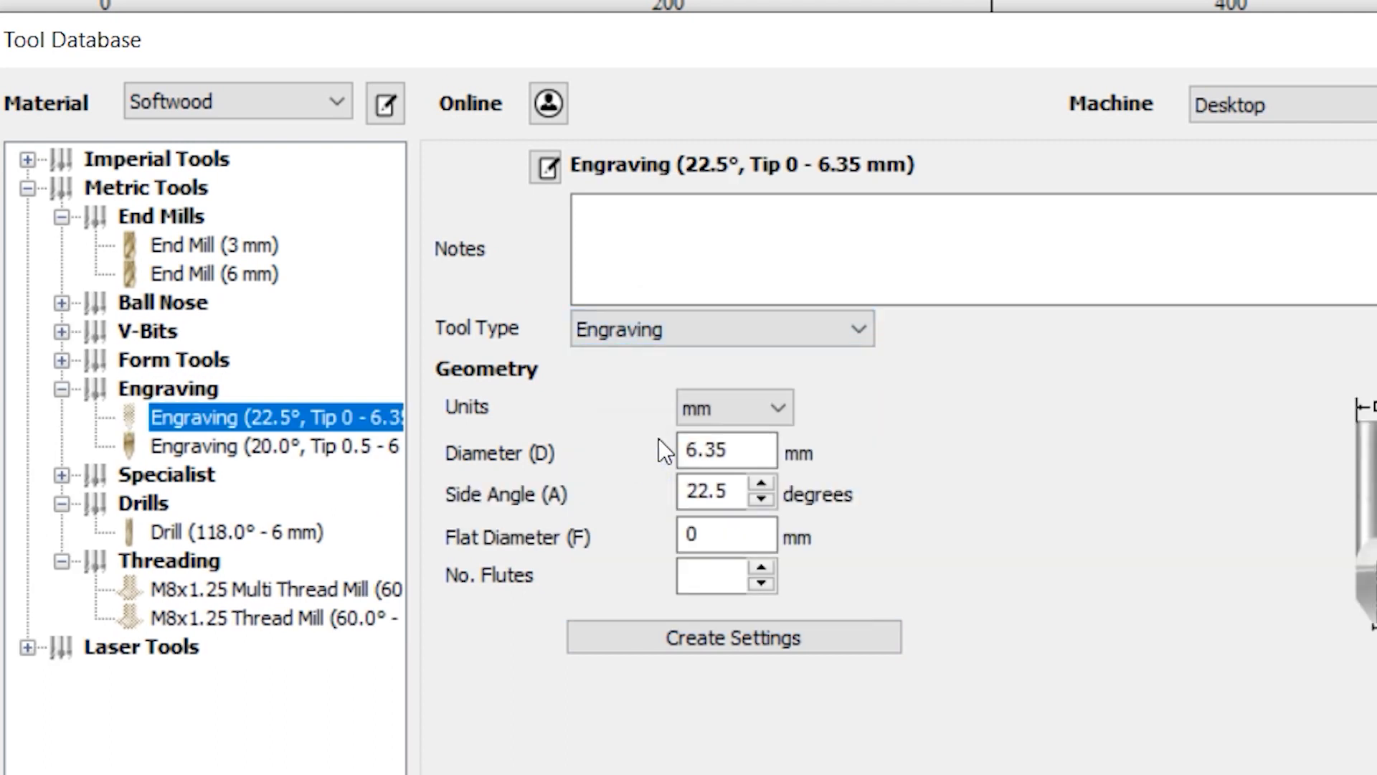
# Set the new engraving tool's side angle to 45 degrees and its number of flutes to 2
pyautogui.click(743, 448)
pyautogui.doubleClick(721, 492)
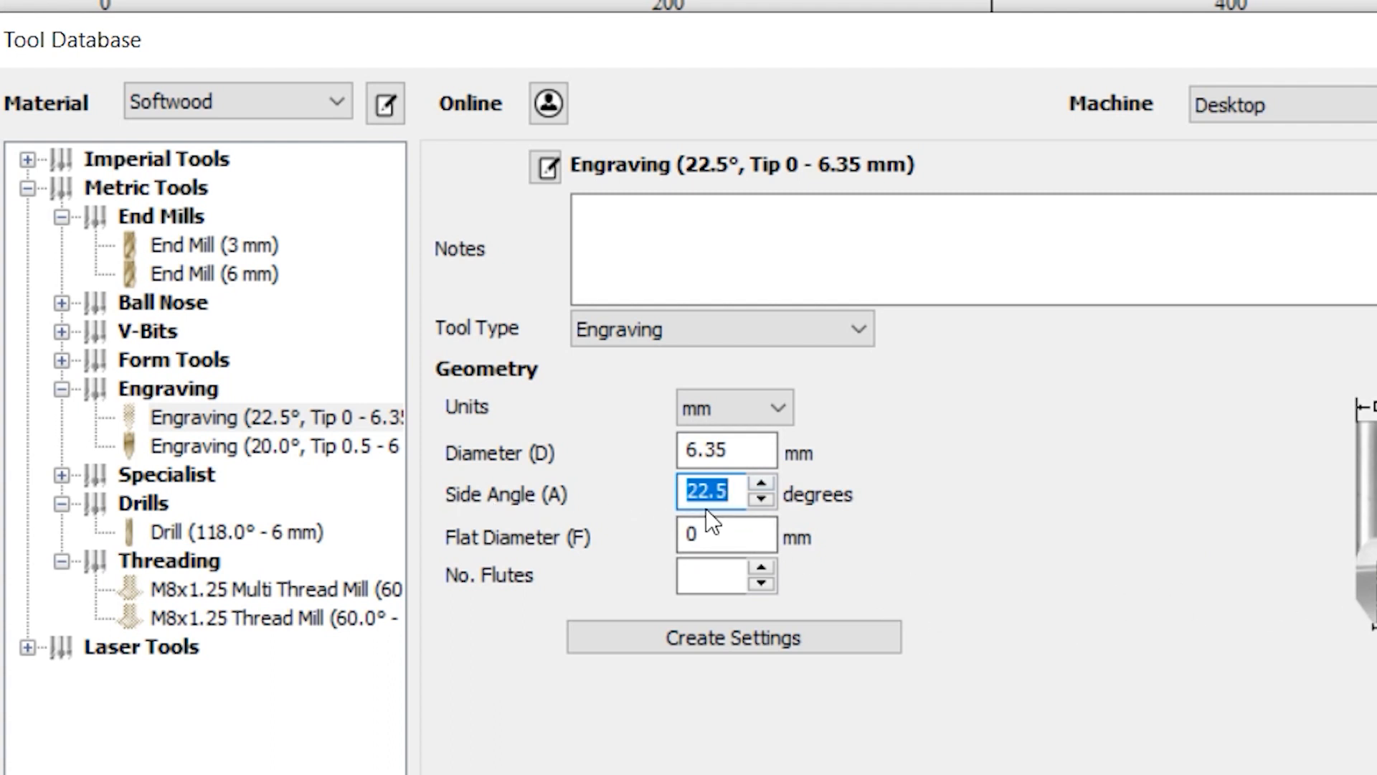
pyautogui.write('45')
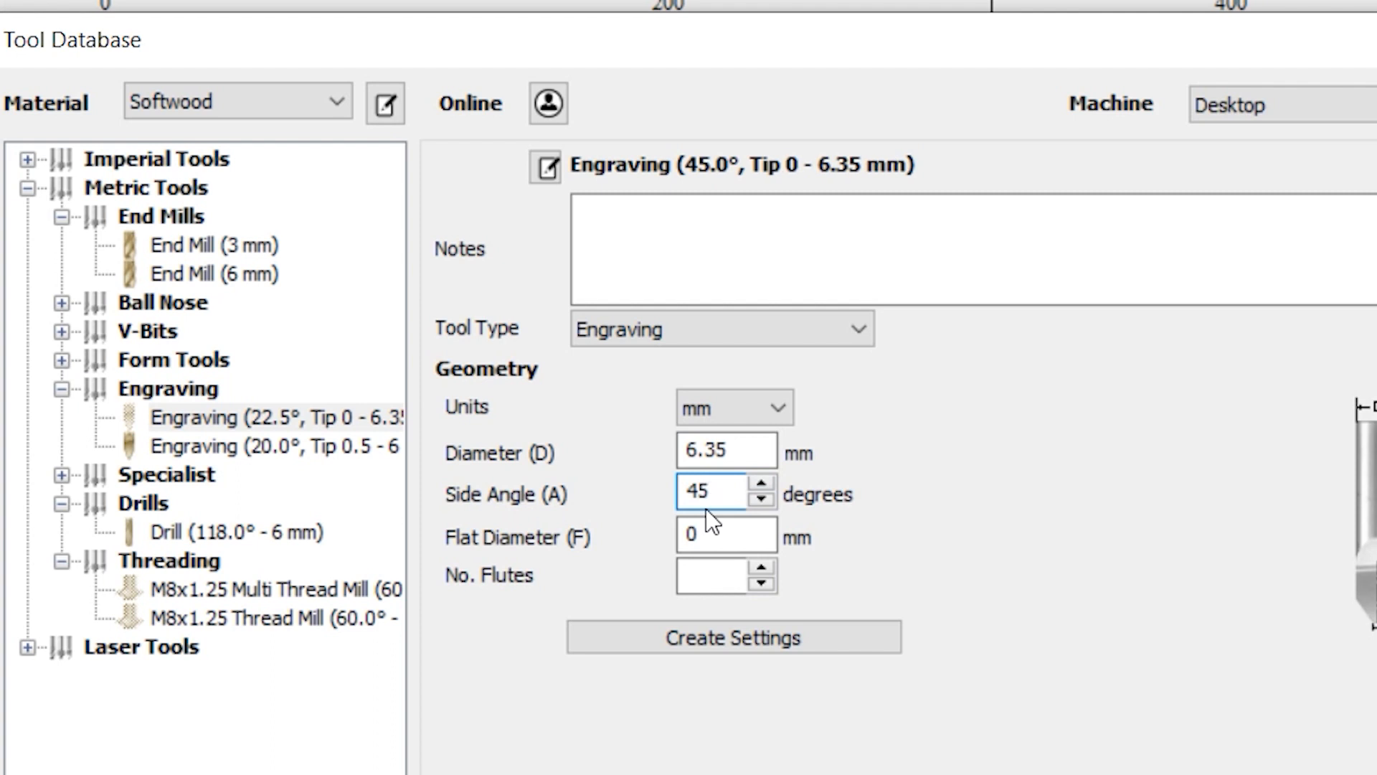
pyautogui.click(711, 528)
pyautogui.press('Tab')
pyautogui.write('2')
# Create cutting settings for the engraving tool with a pass depth of 2 mm and save the tool database
pyautogui.click(720, 643)
pyautogui.doubleClick(601, 339)
pyautogui.write('2')
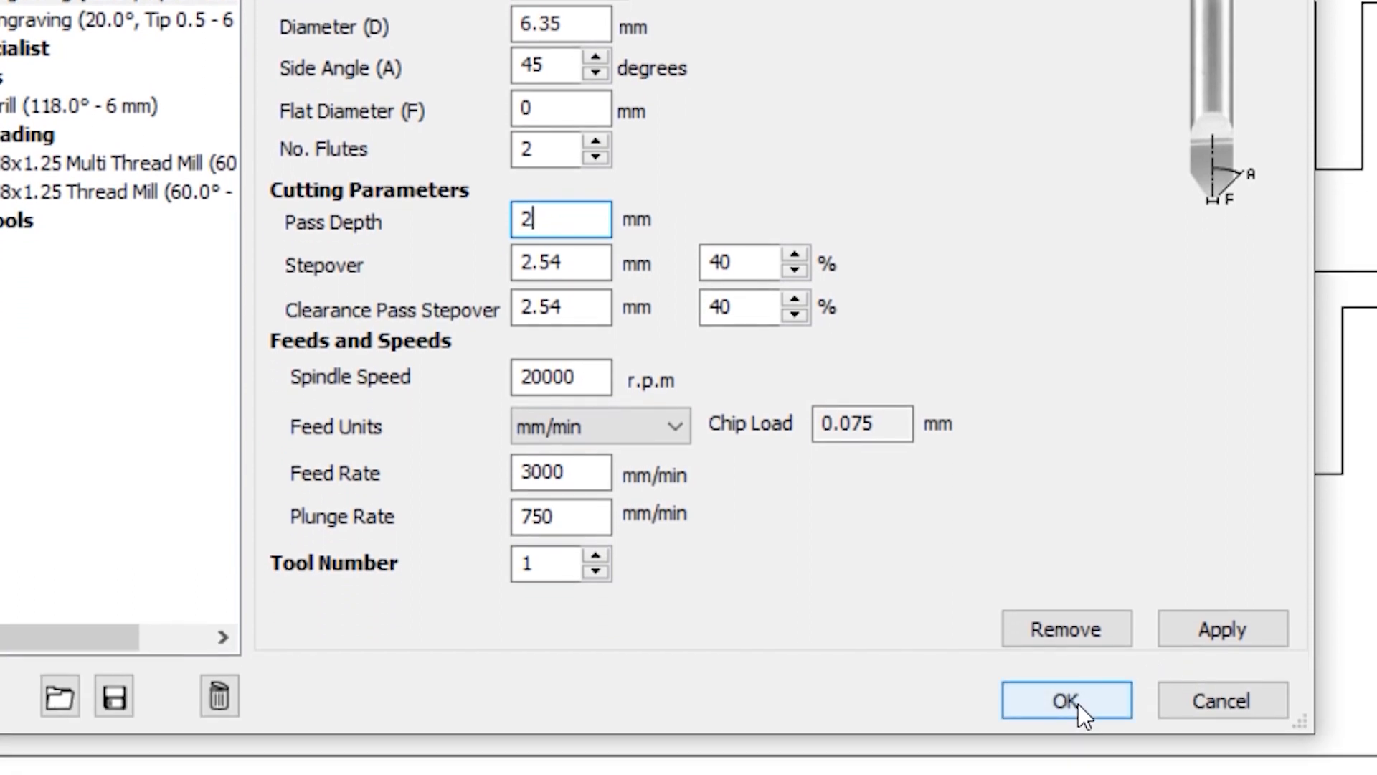
pyautogui.click(1076, 701)
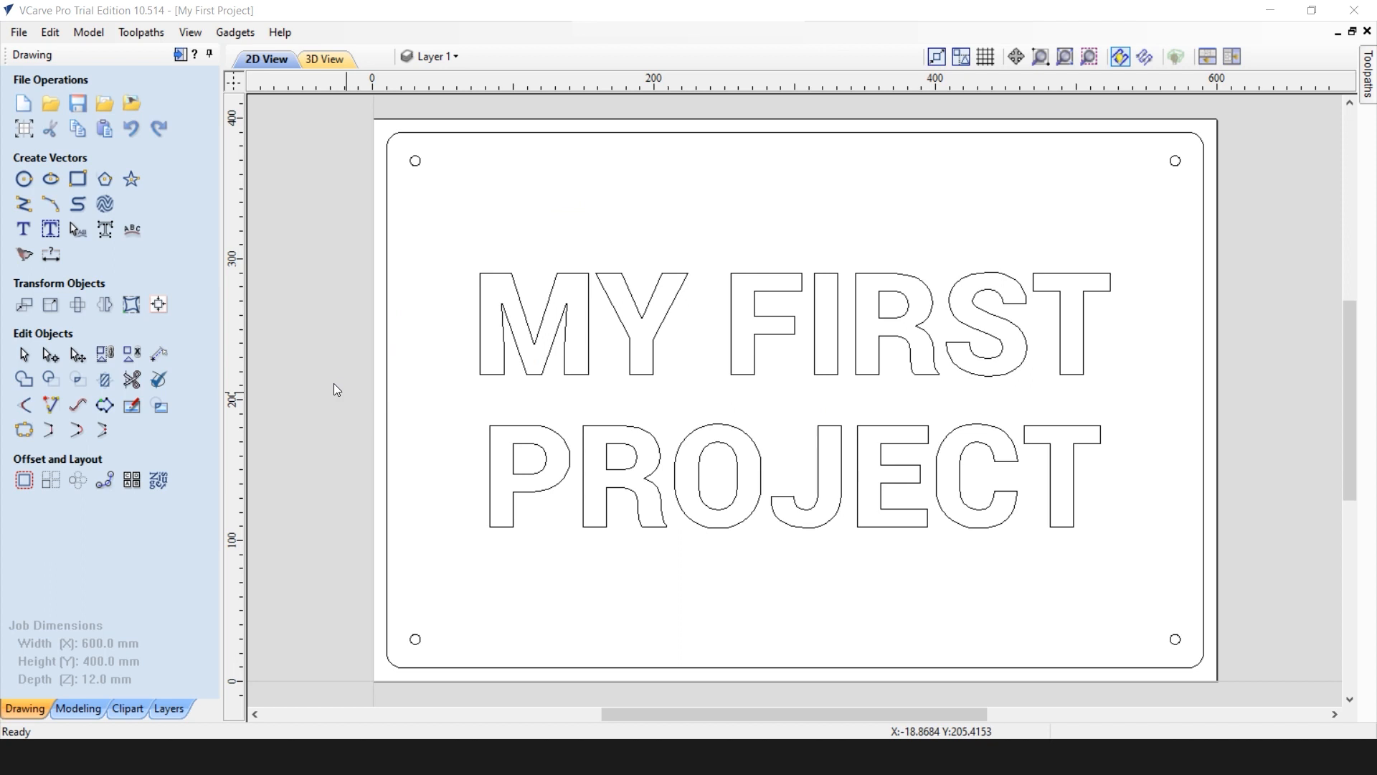
# Review the stored parameters of the 45° engraving tool and the 6 mm end mill in the tool database
pyautogui.click(141, 32)
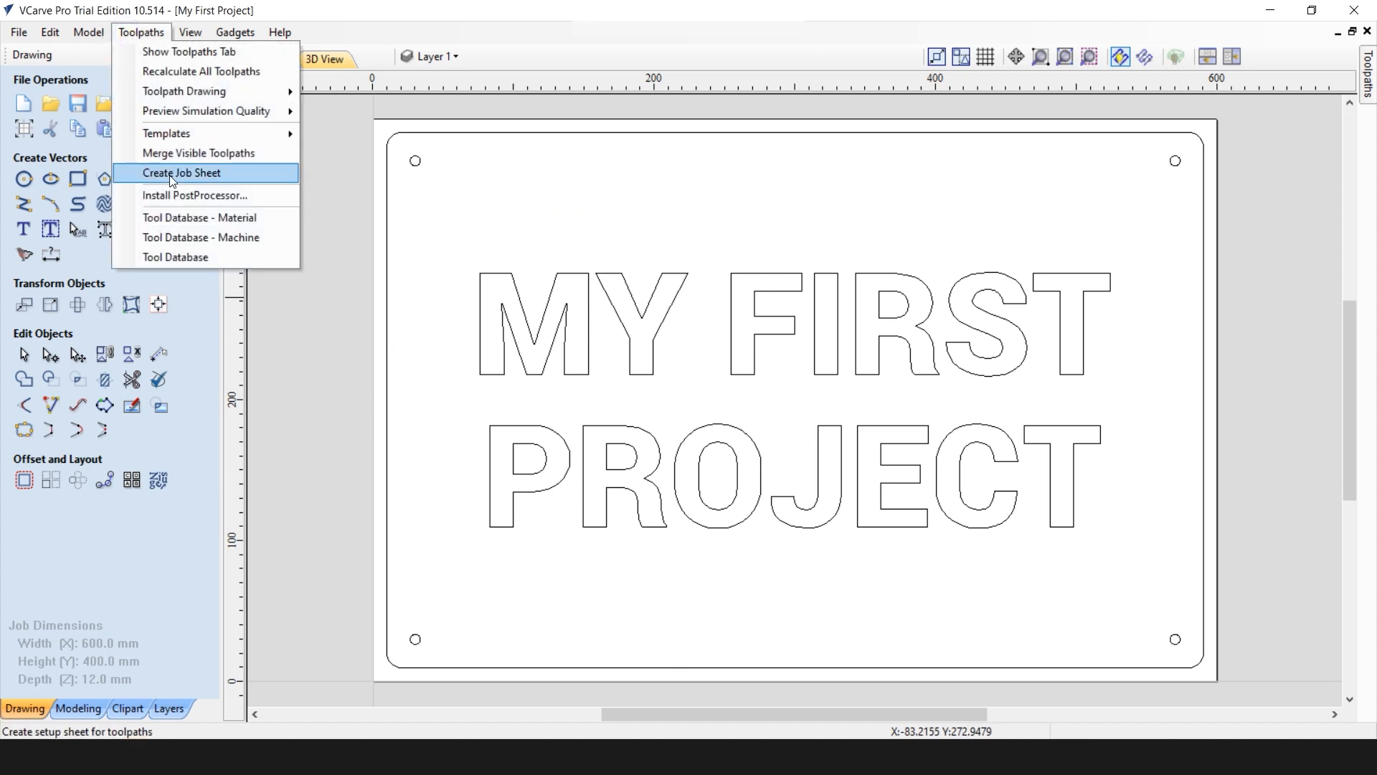
pyautogui.click(185, 256)
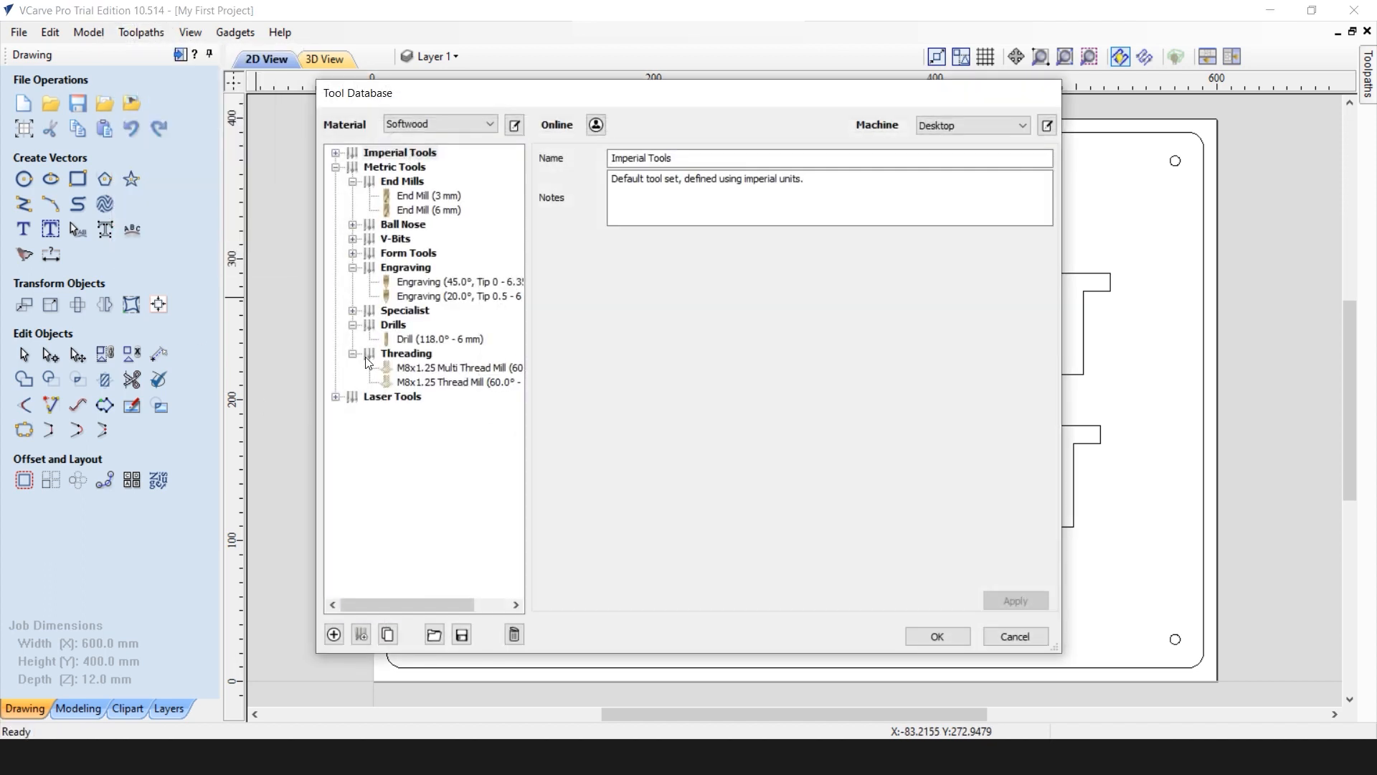
pyautogui.click(451, 282)
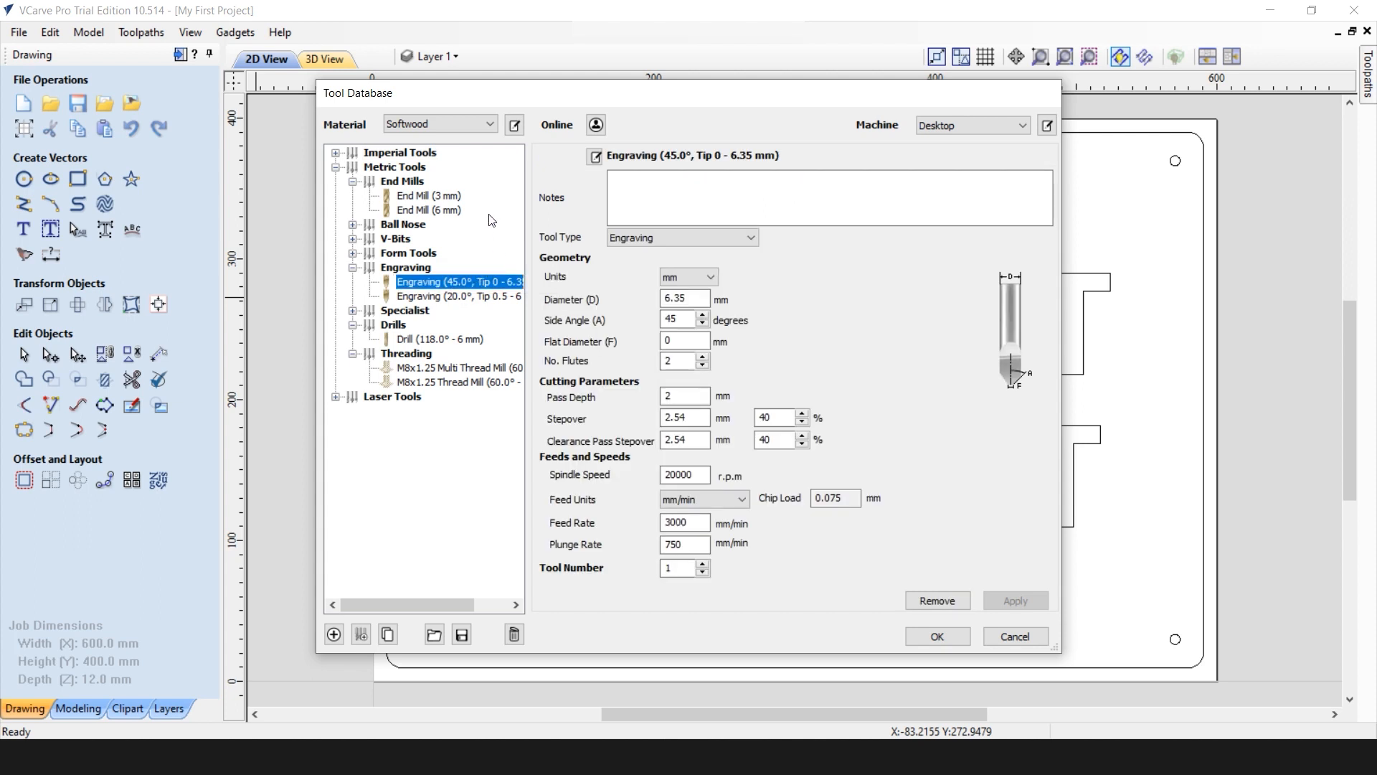
pyautogui.click(440, 210)
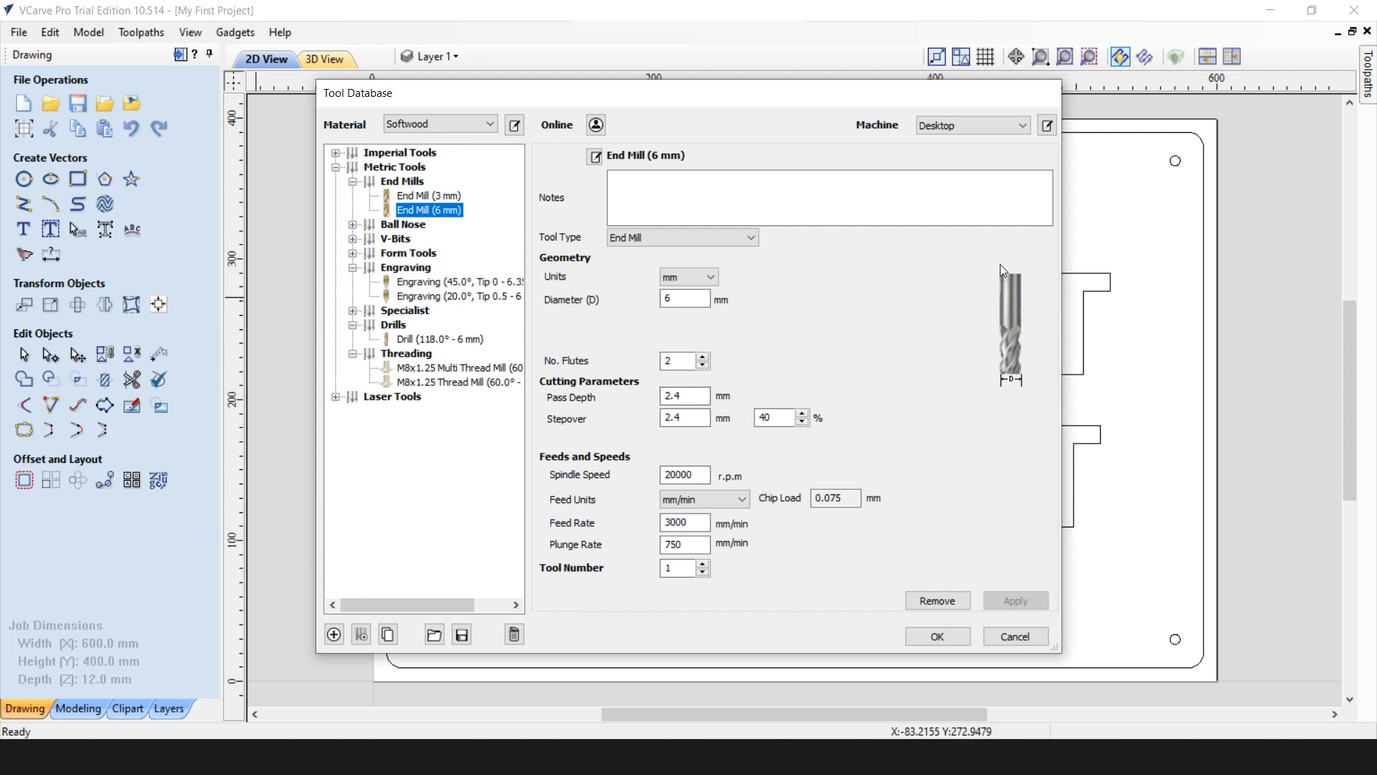
# Close the tool database, select the "MY FIRST PROJECT" text and start a Quick Engrave toolpath for it
pyautogui.click(937, 637)
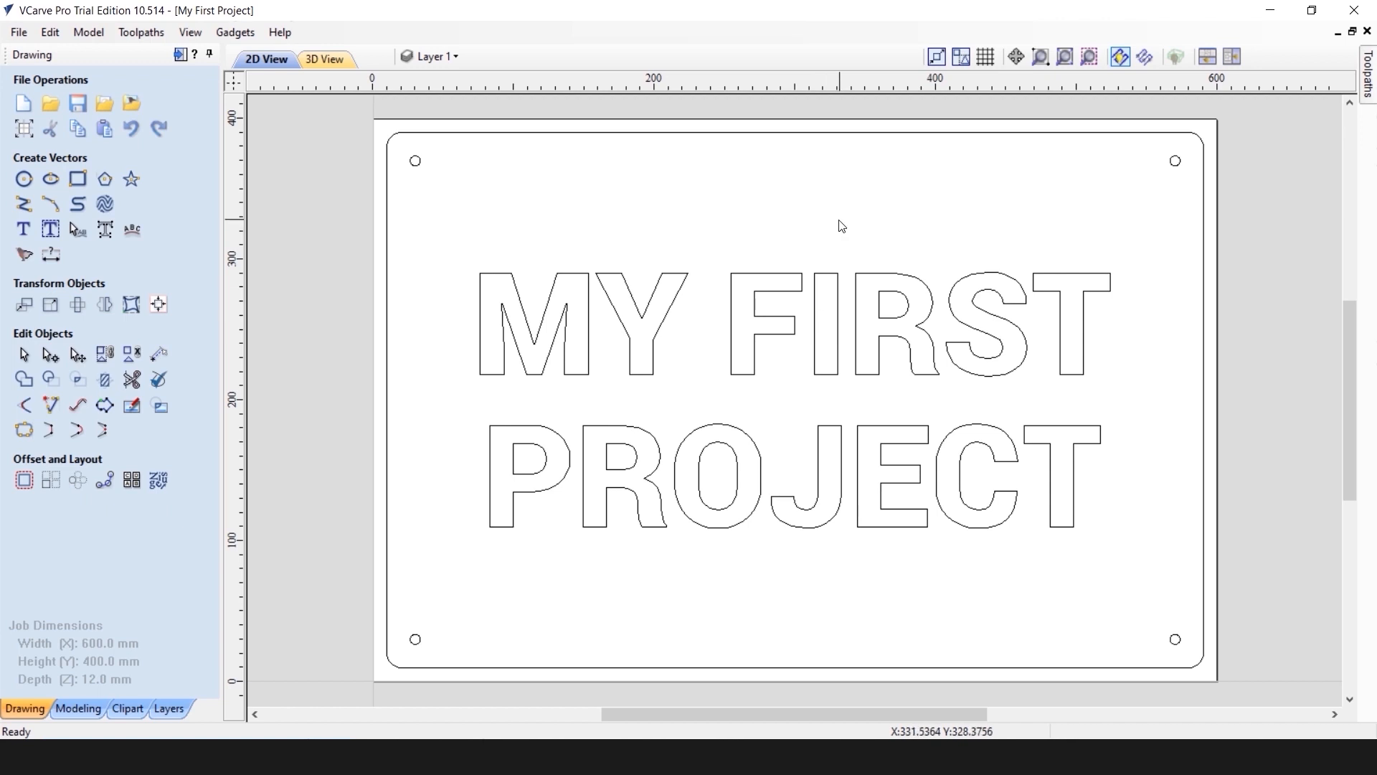
pyautogui.click(591, 287)
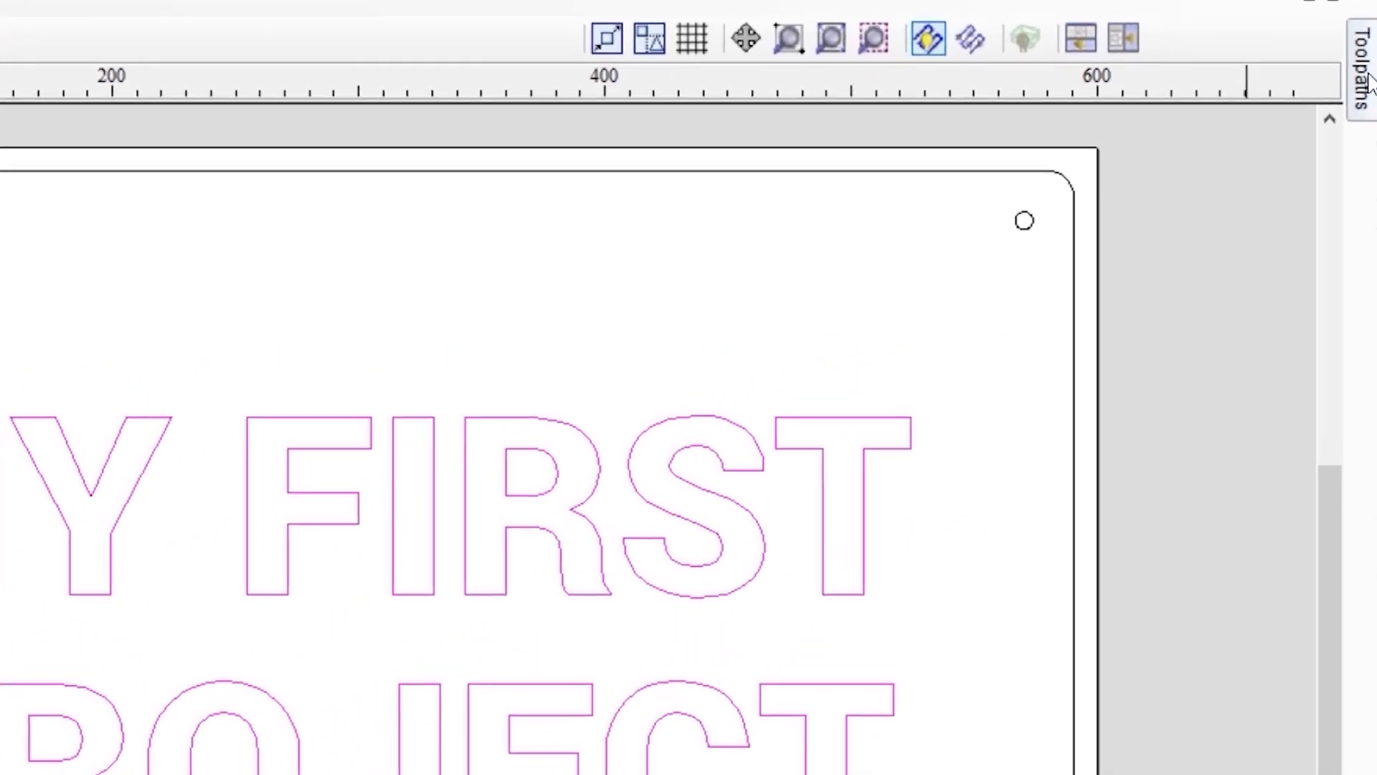
pyautogui.moveTo(1357, 63)
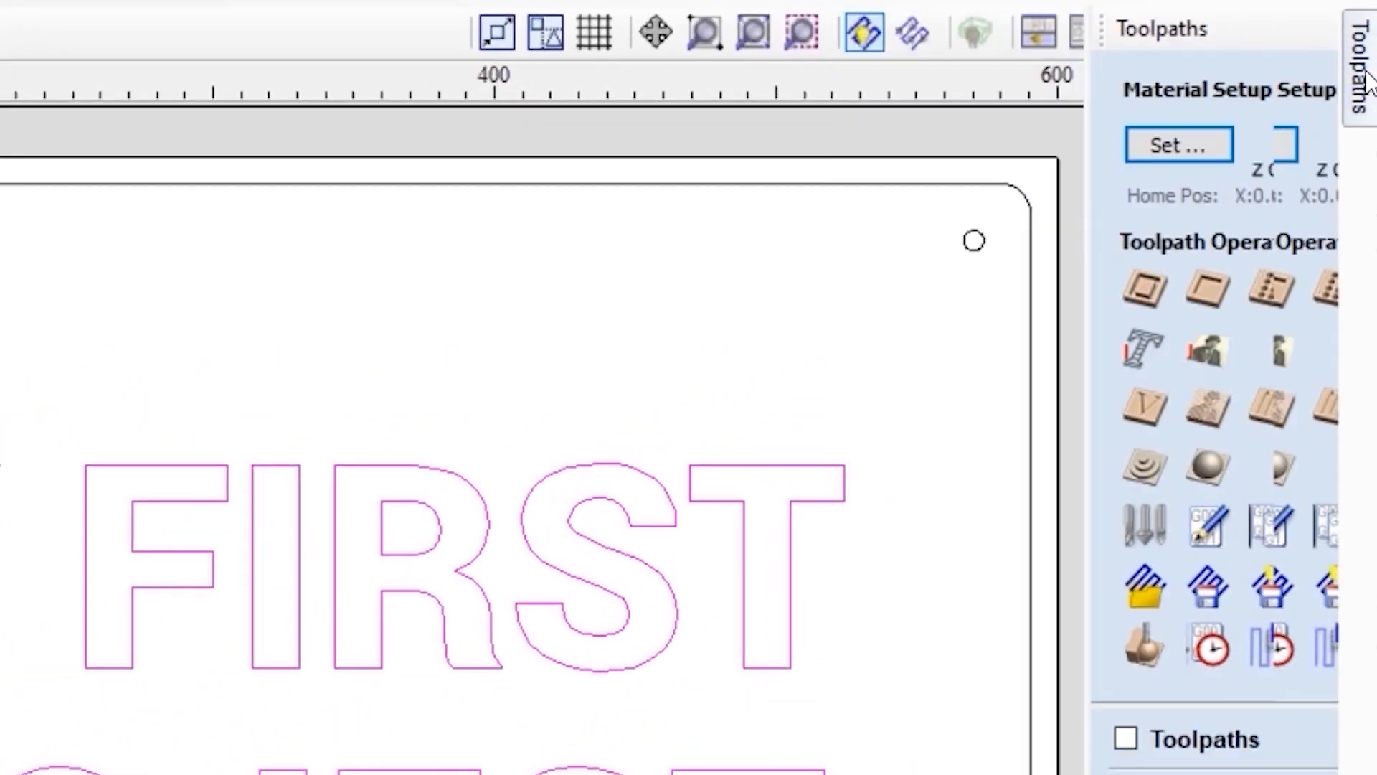
pyautogui.click(1318, 29)
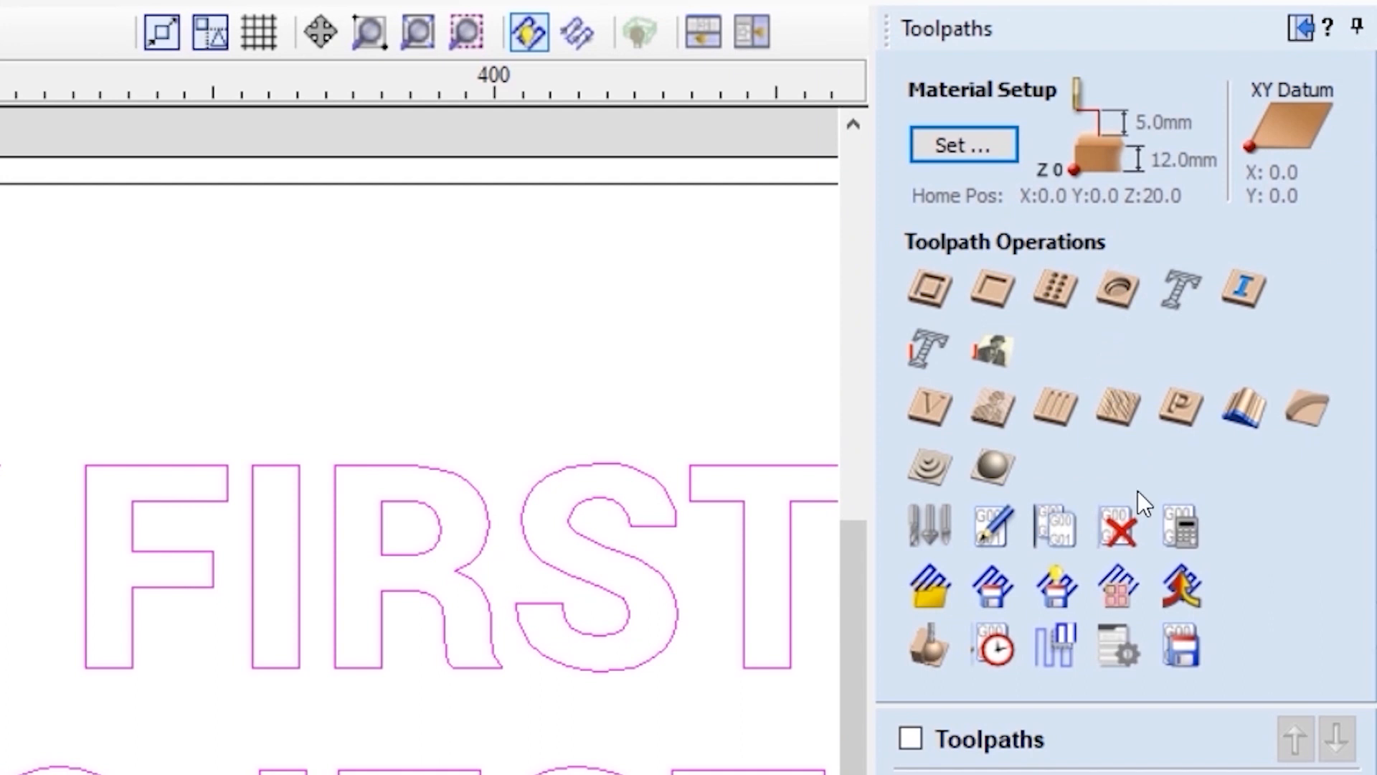
pyautogui.click(1181, 294)
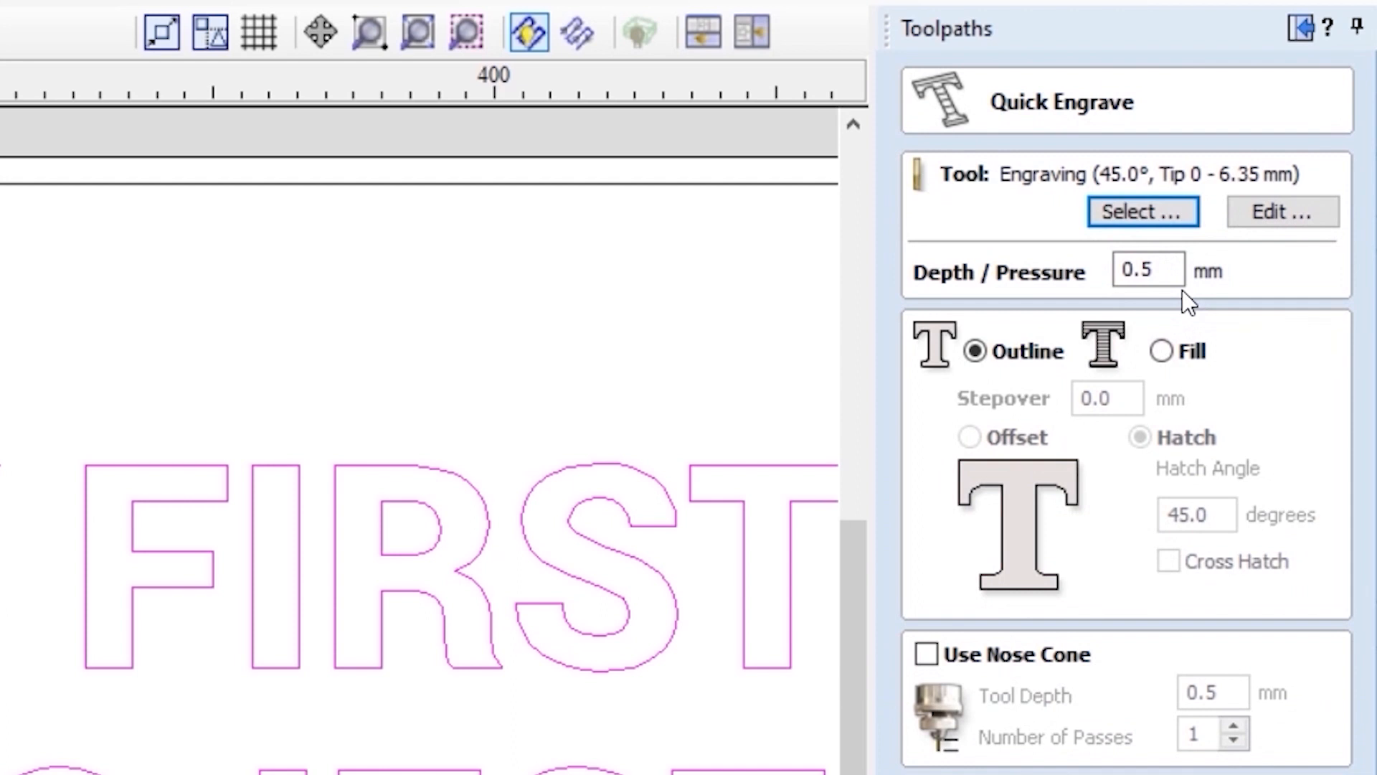
# Assign the 45° metric engraving tool to the Quick Engrave toolpath and set an outline engraving depth of 2 mm
pyautogui.click(1169, 214)
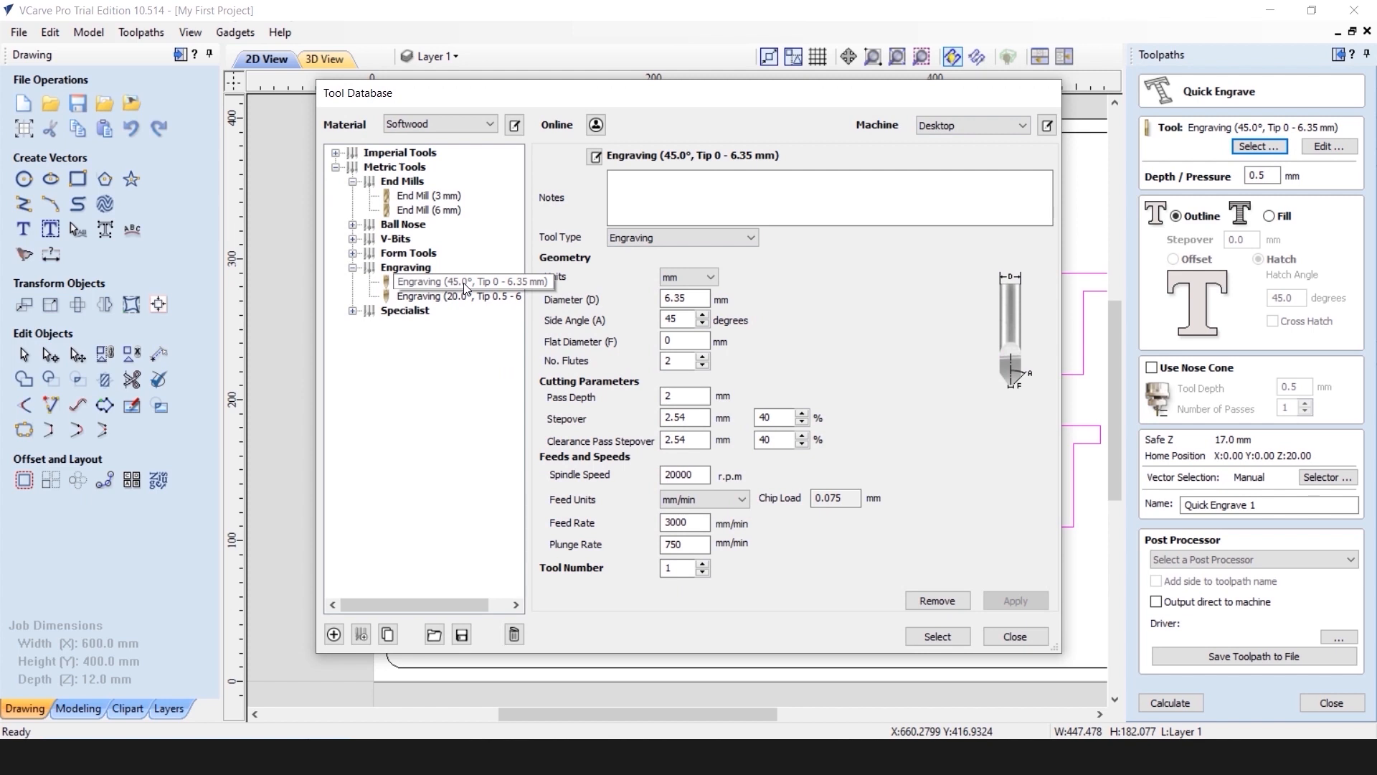
pyautogui.click(463, 283)
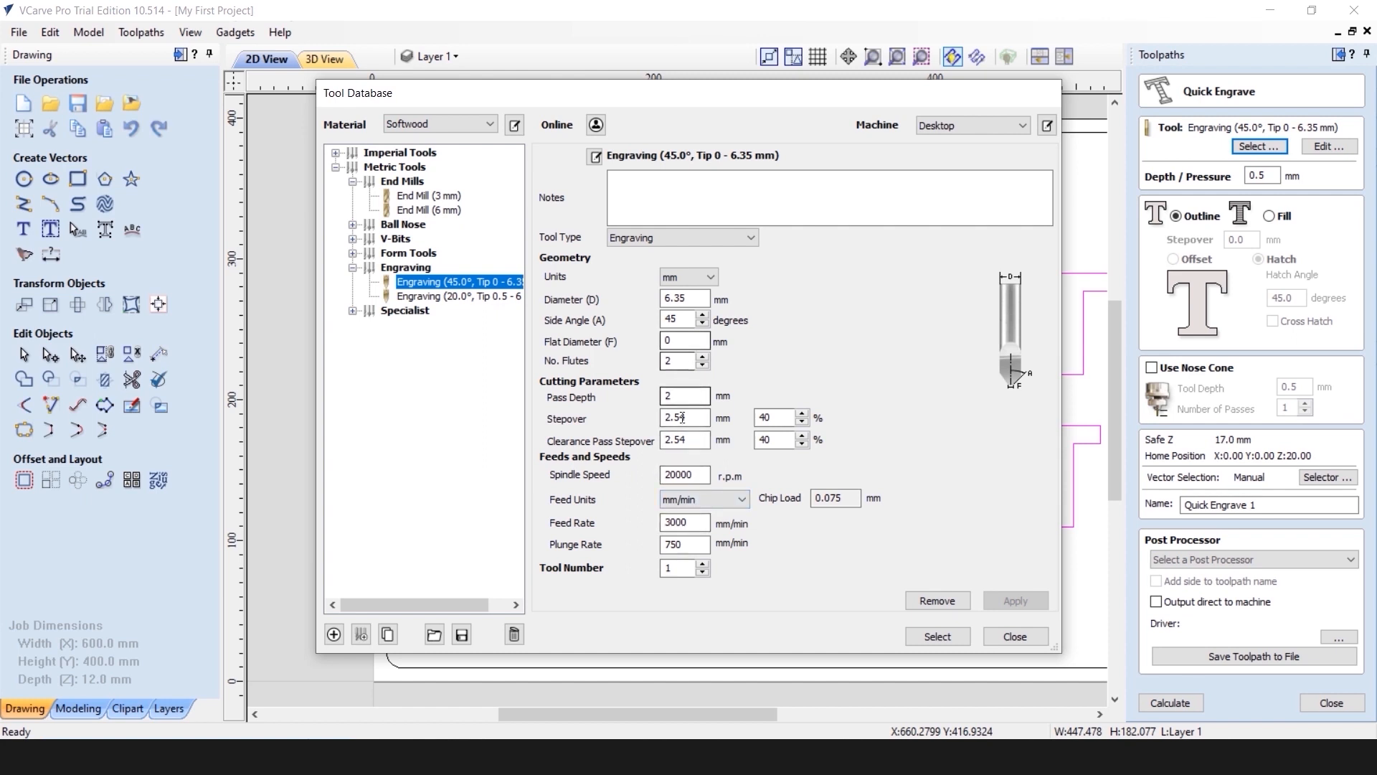
pyautogui.click(940, 640)
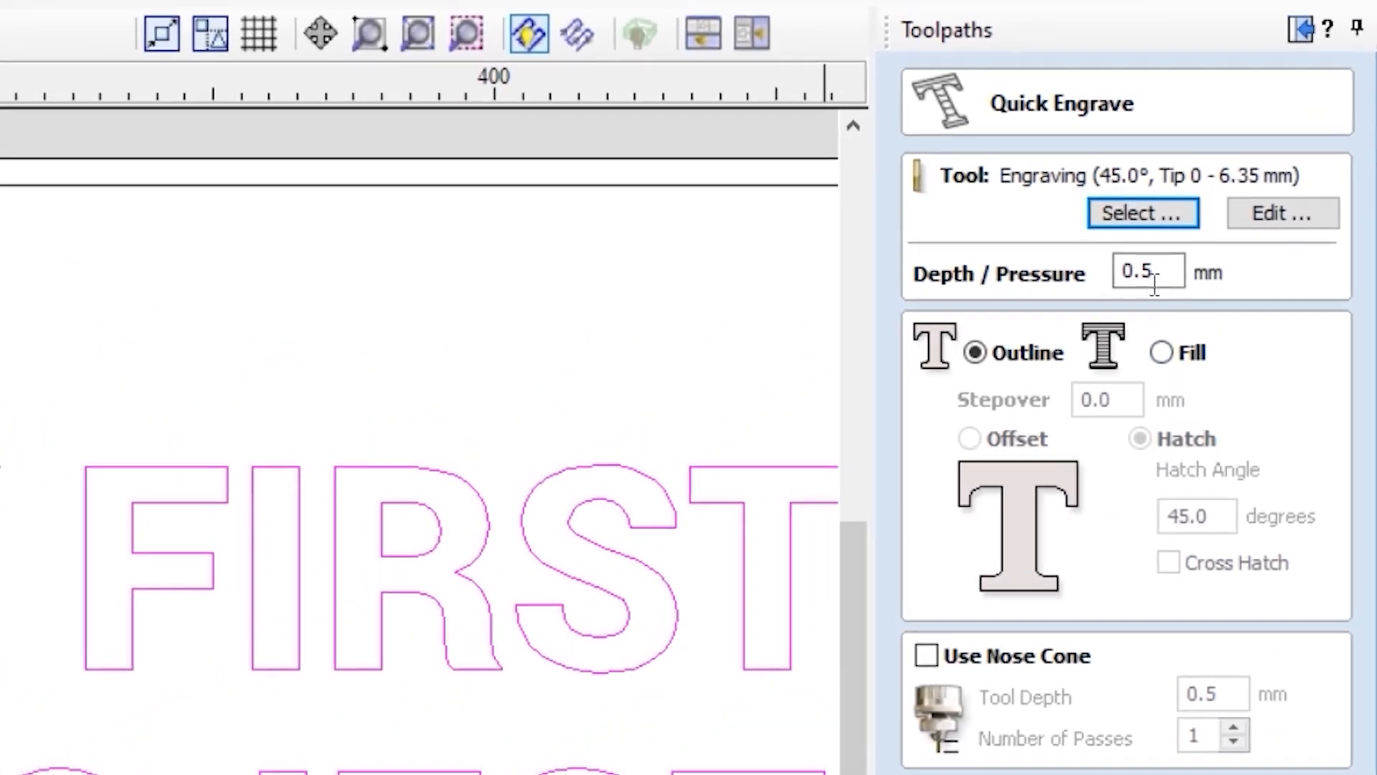
pyautogui.doubleClick(1264, 179)
pyautogui.write('2')
pyautogui.click(1033, 348)
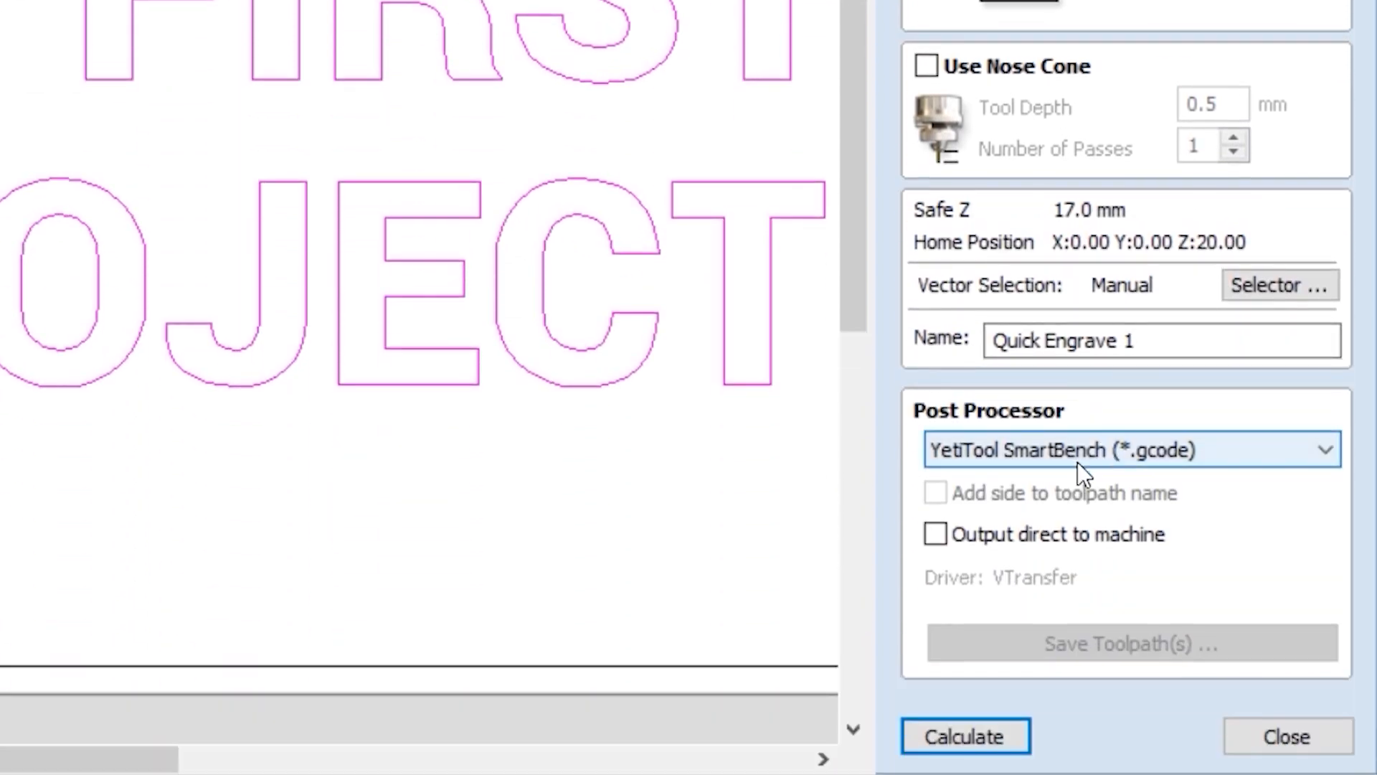
# Set the post processor to YetiTool SmartBench (*.gcode), calculate the text's engraving toolpath and return to the 2D view with the preview closed
pyautogui.click(1178, 454)
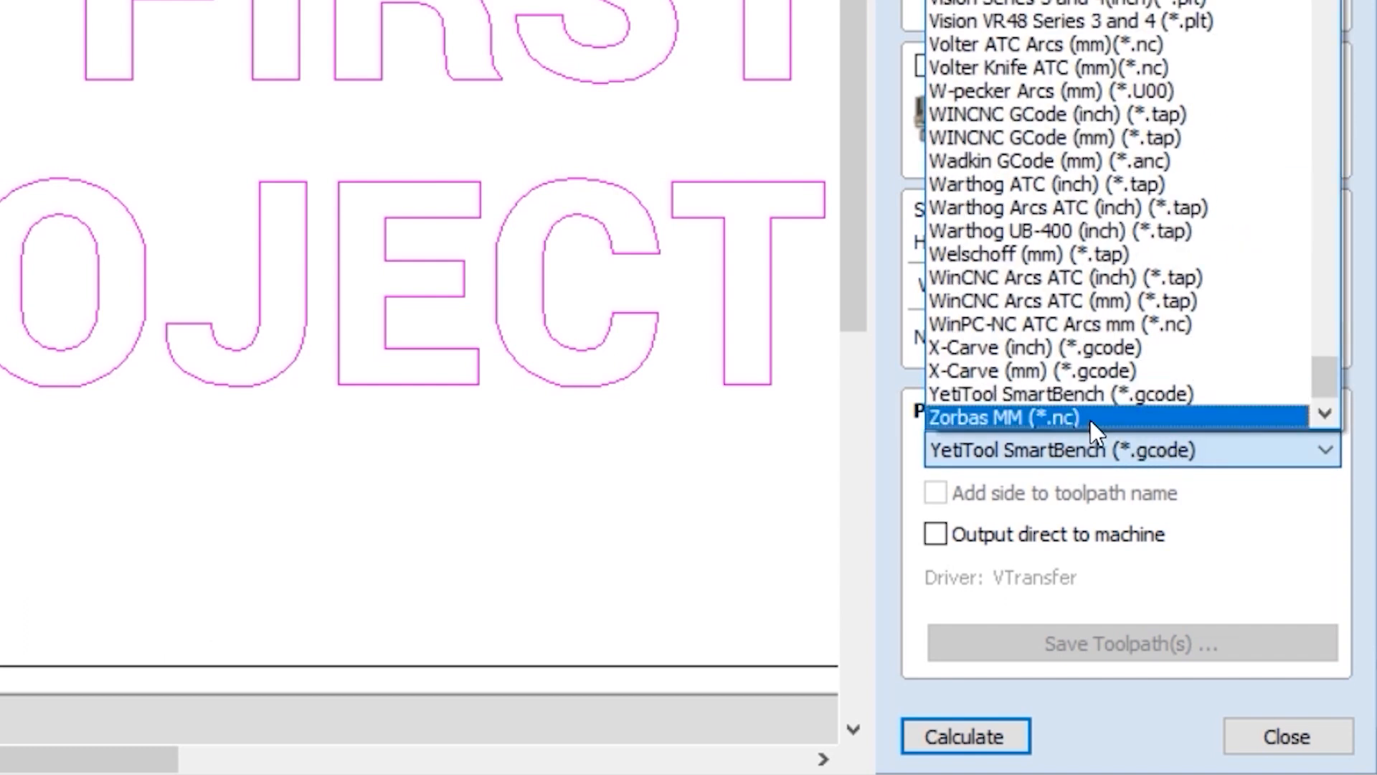
pyautogui.click(1079, 396)
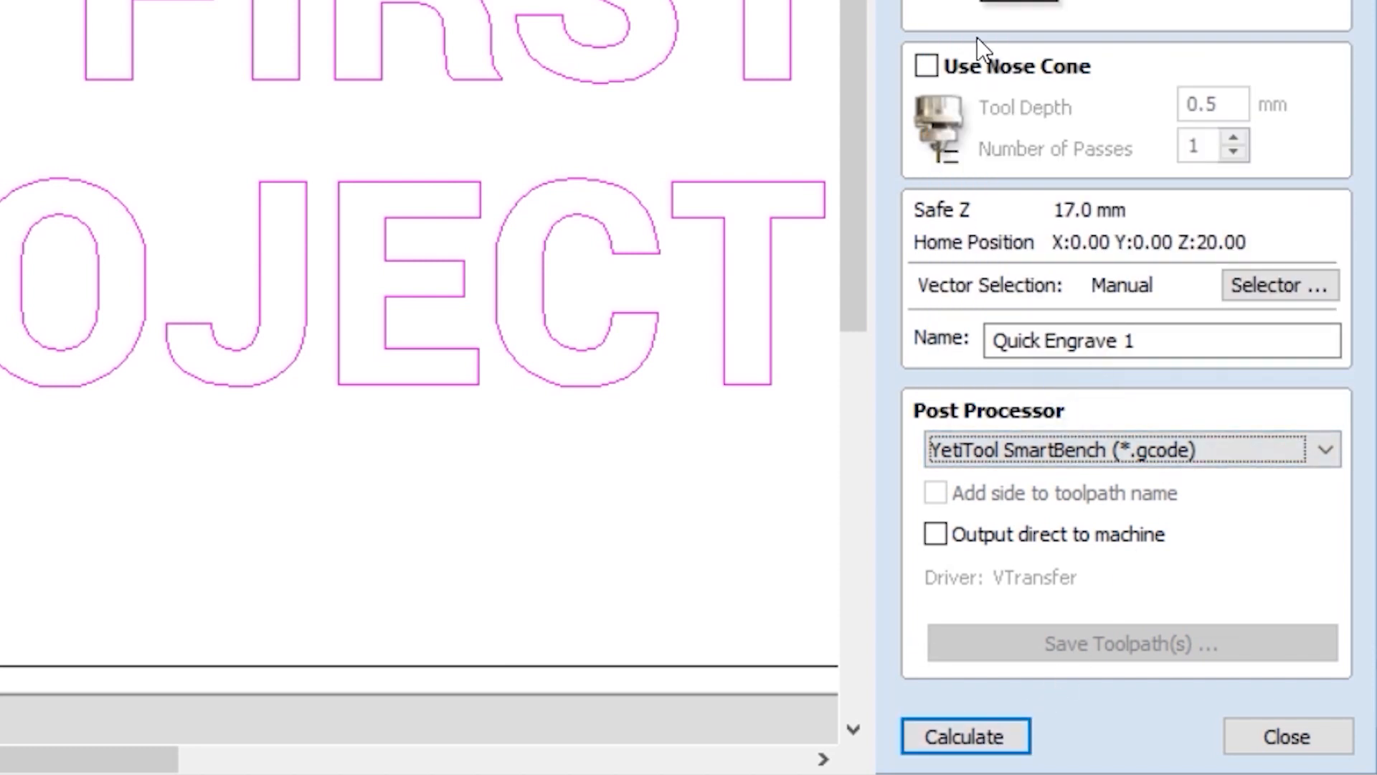
pyautogui.click(970, 735)
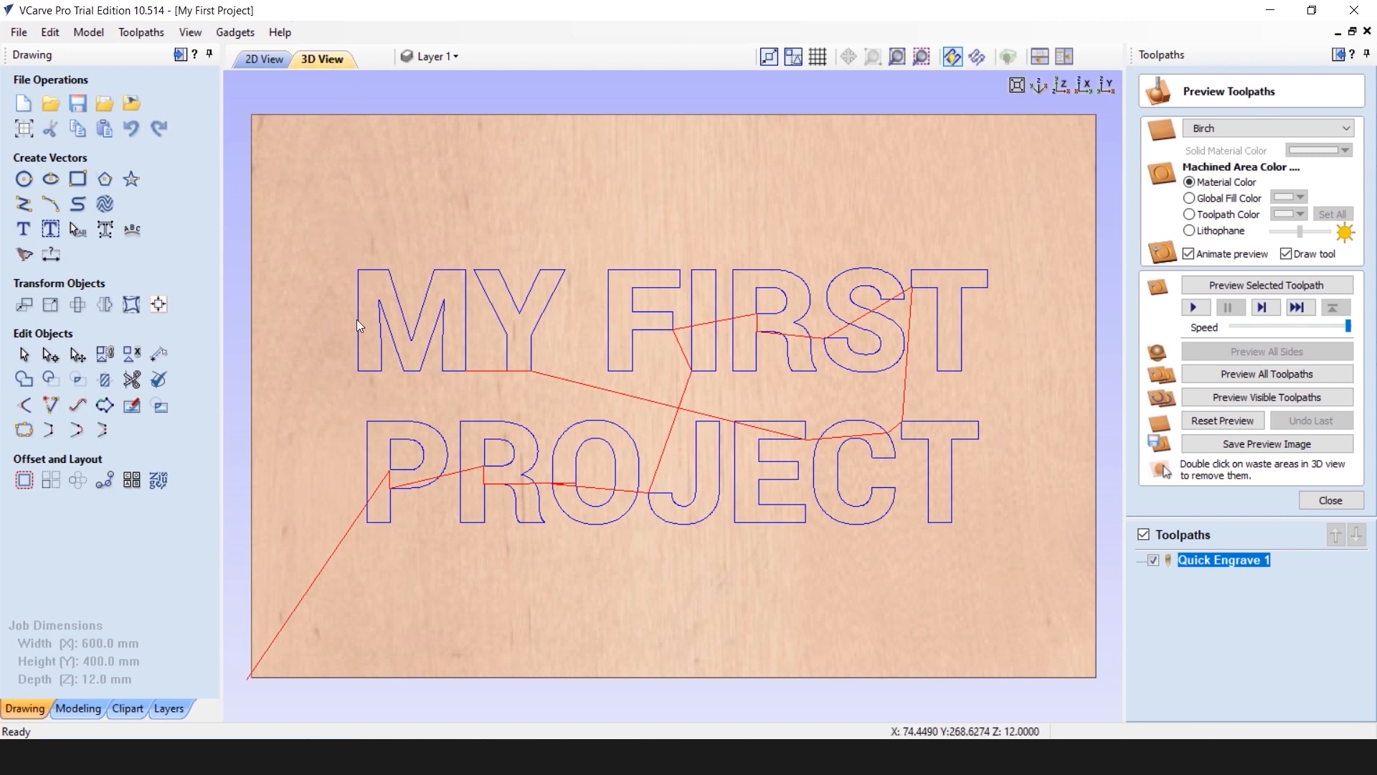
pyautogui.click(262, 61)
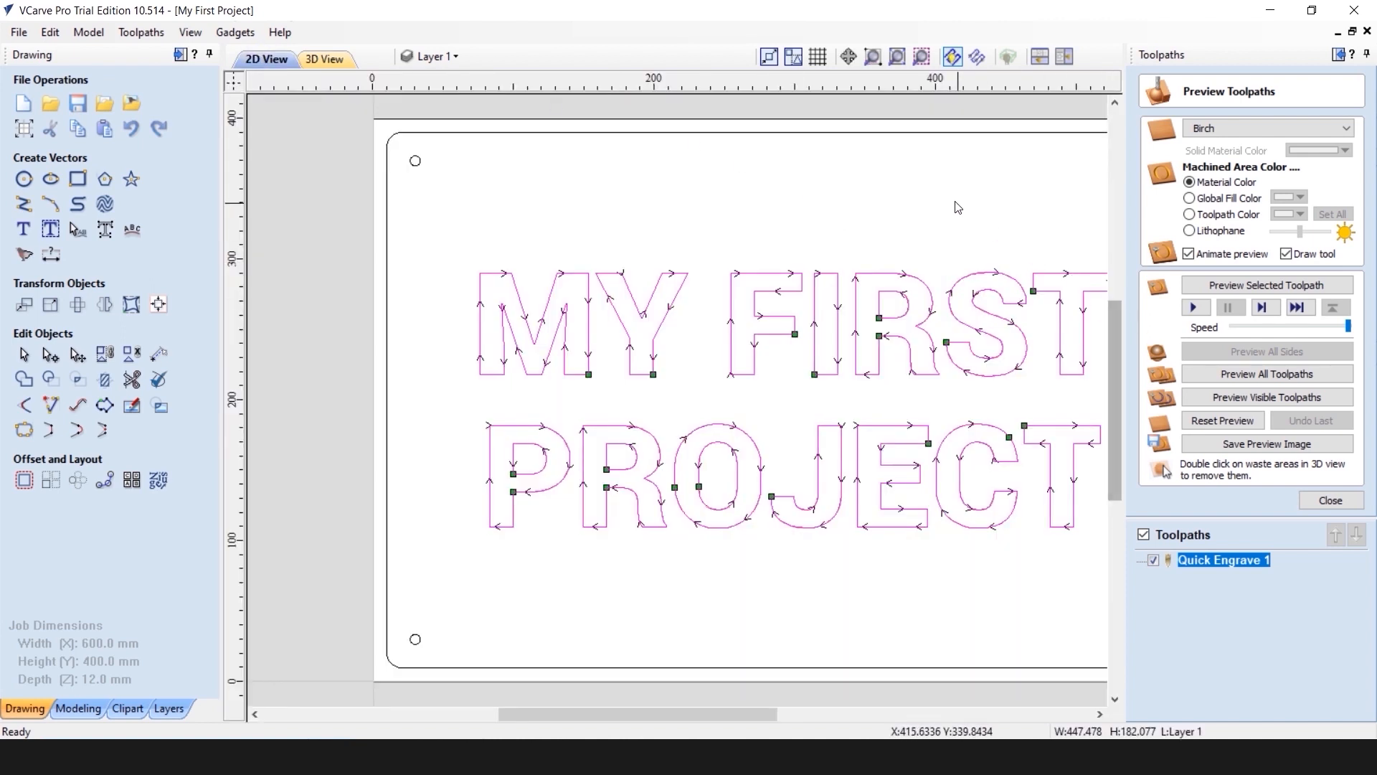
pyautogui.click(1331, 501)
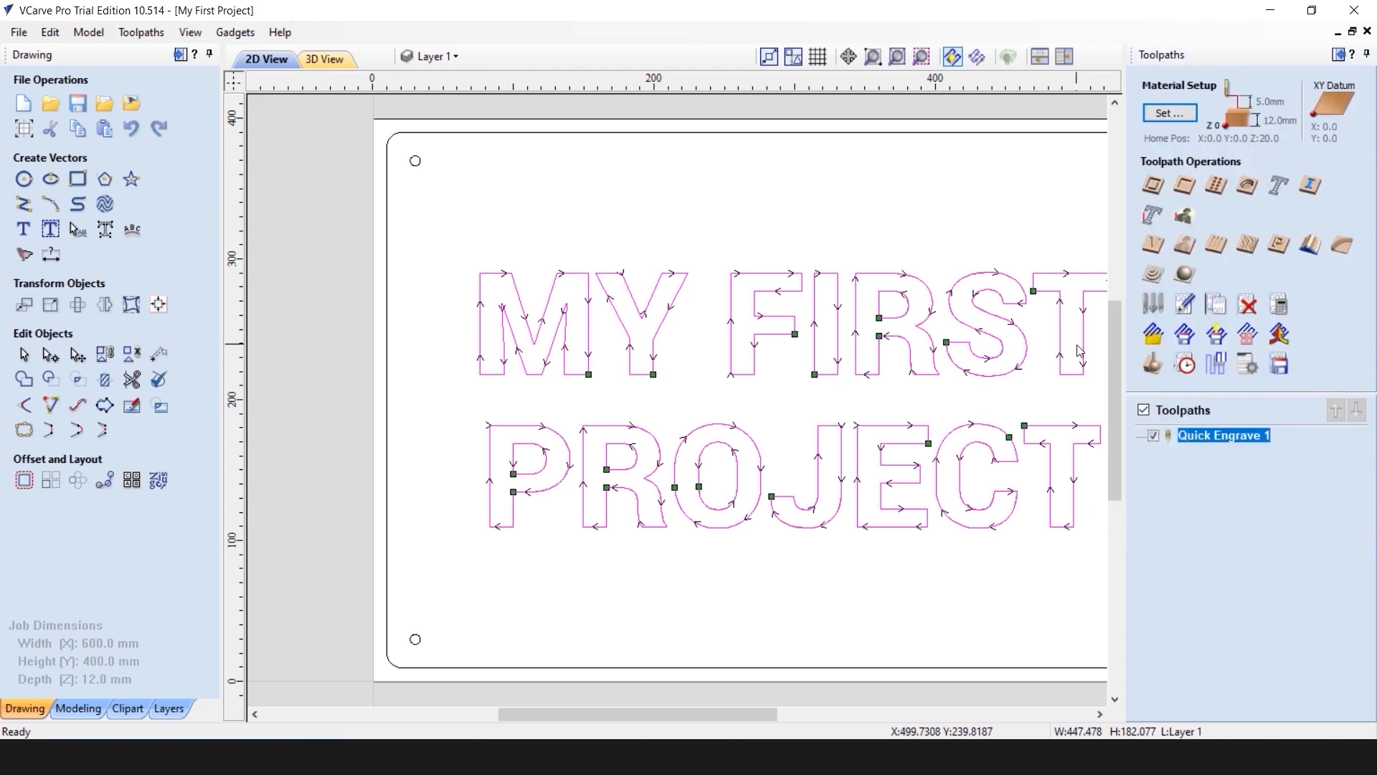
# Deselect the text, select all four corner holes together and start a Pocket toolpath for them
pyautogui.click(643, 221)
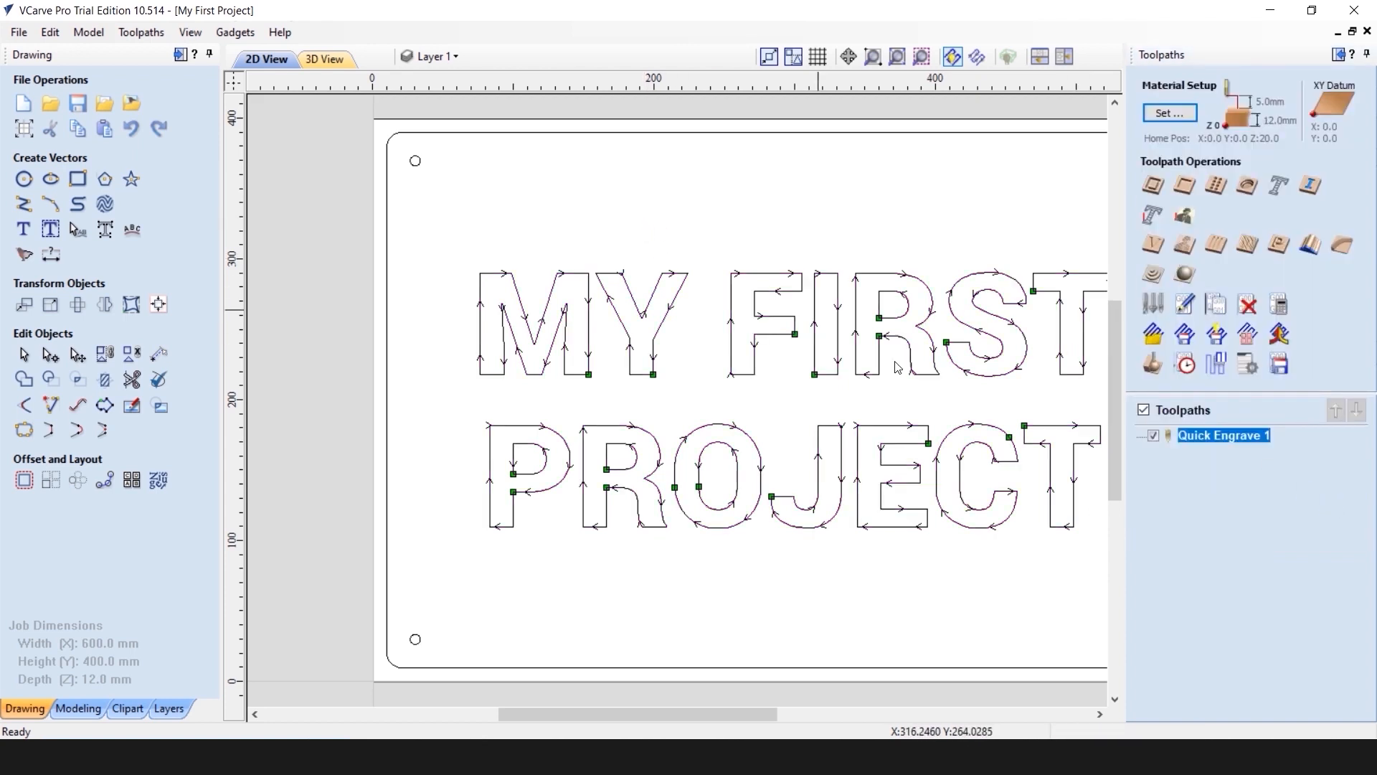
pyautogui.scroll(1, 936, 391)
pyautogui.scroll(-2, 936, 391)
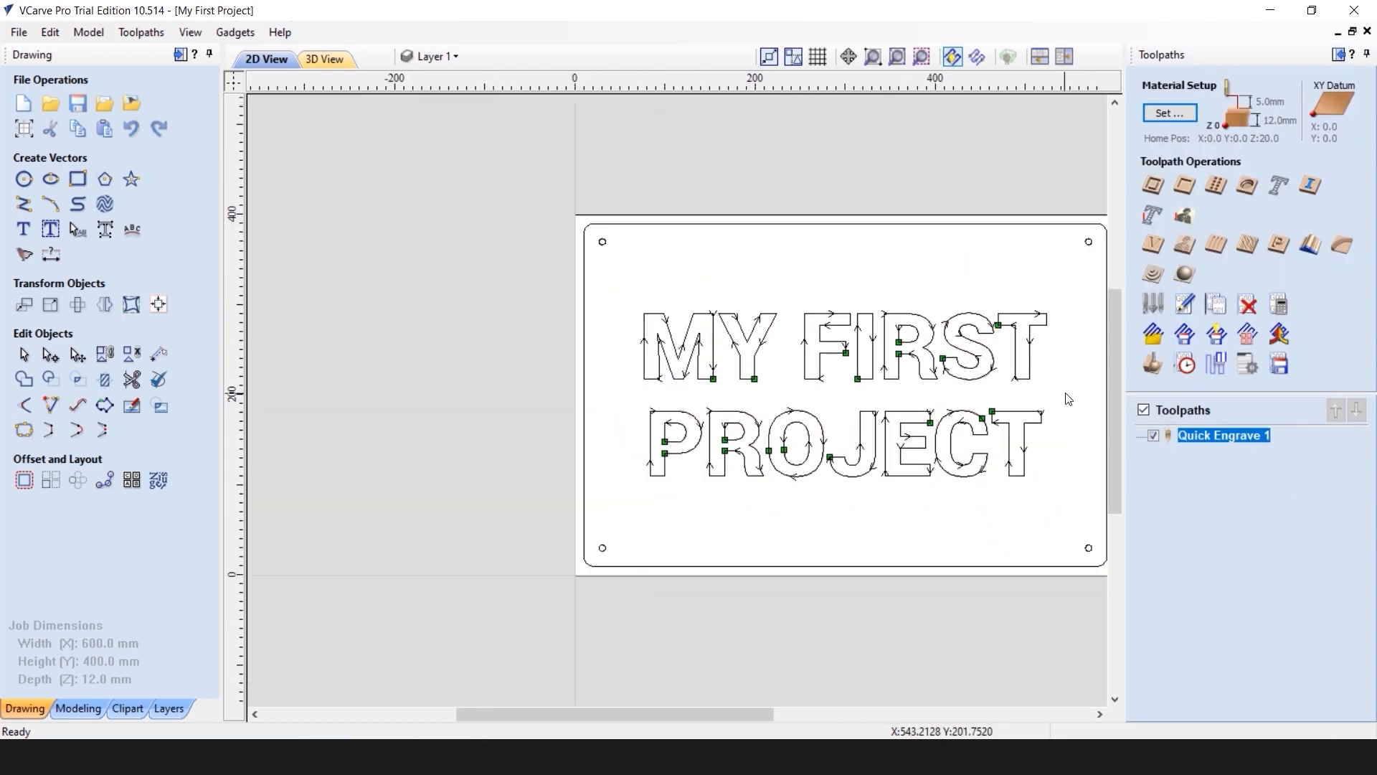
pyautogui.click(604, 550)
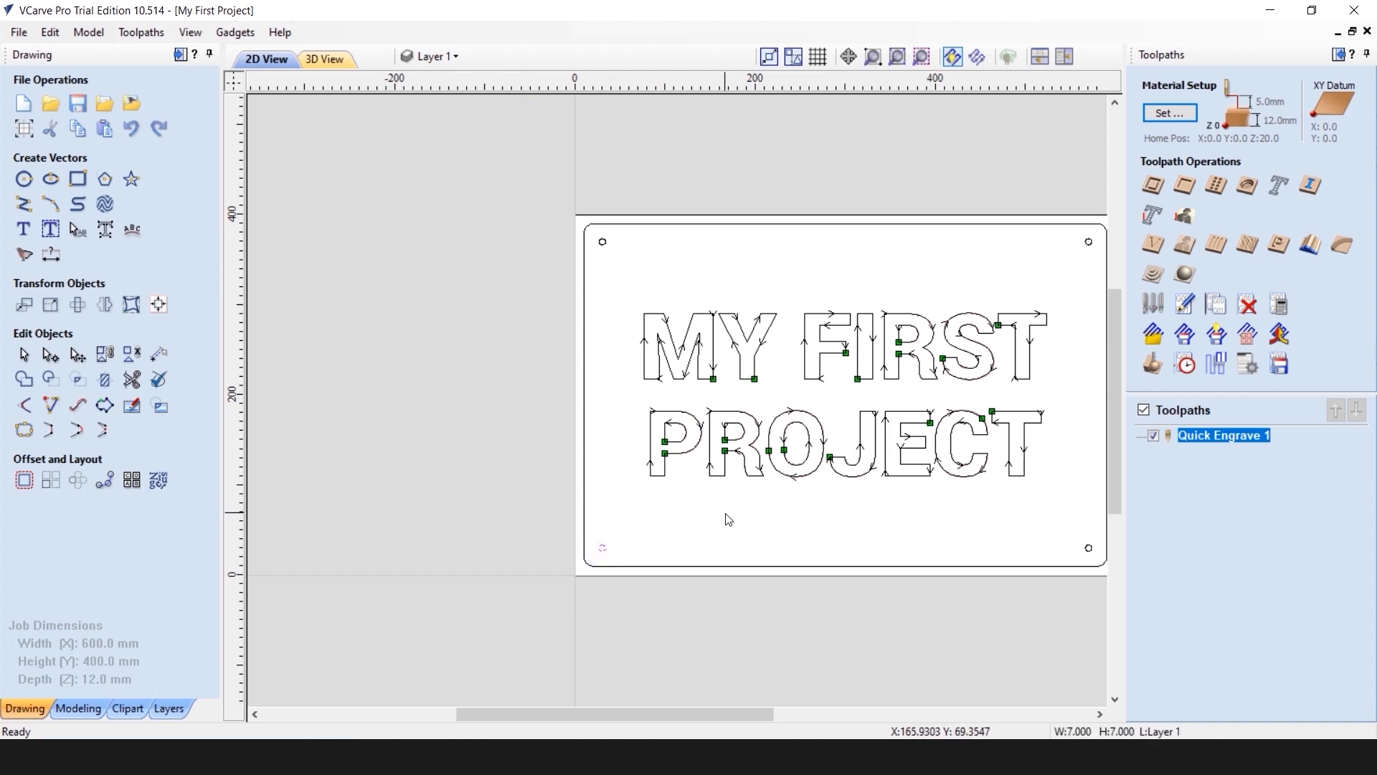
pyautogui.keyDown('shift'); pyautogui.click(602, 244); pyautogui.keyUp('shift')
pyautogui.keyDown('shift'); pyautogui.click(1089, 243); pyautogui.keyUp('shift')
pyautogui.keyDown('shift'); pyautogui.click(1089, 549); pyautogui.keyUp('shift')
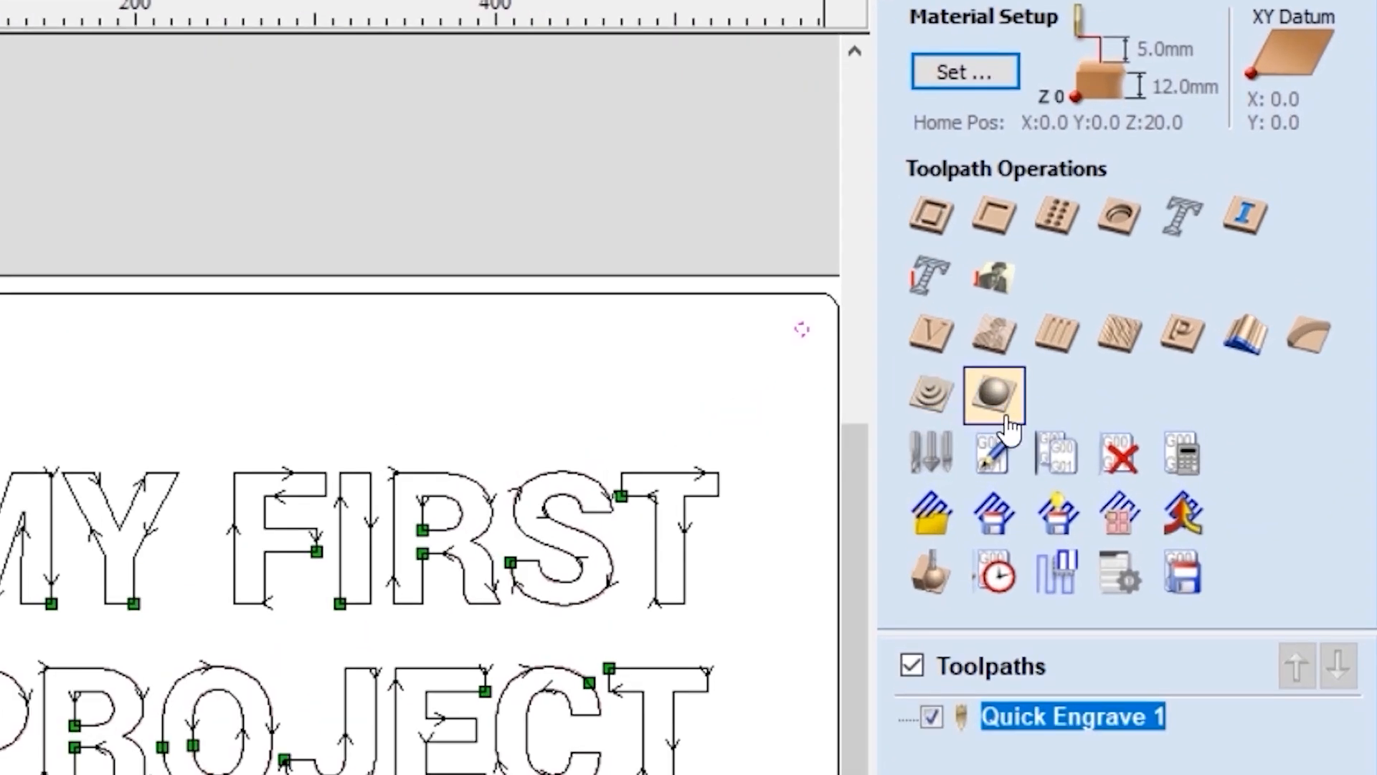
pyautogui.click(995, 223)
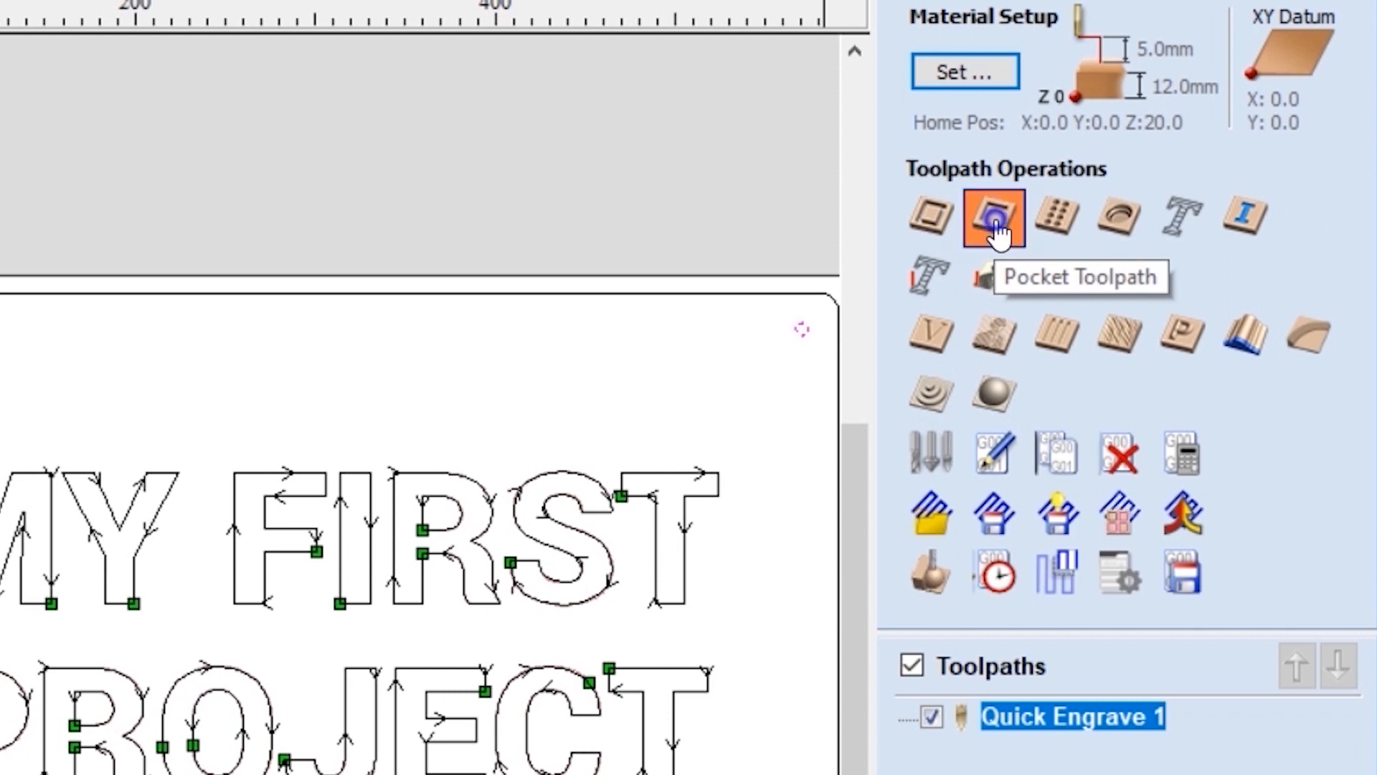
# Remove the preset pocket tool and assign the metric 6 mm End Mill, with start depth 0 mm and cut depth 12.5 mm
pyautogui.click(1040, 244)
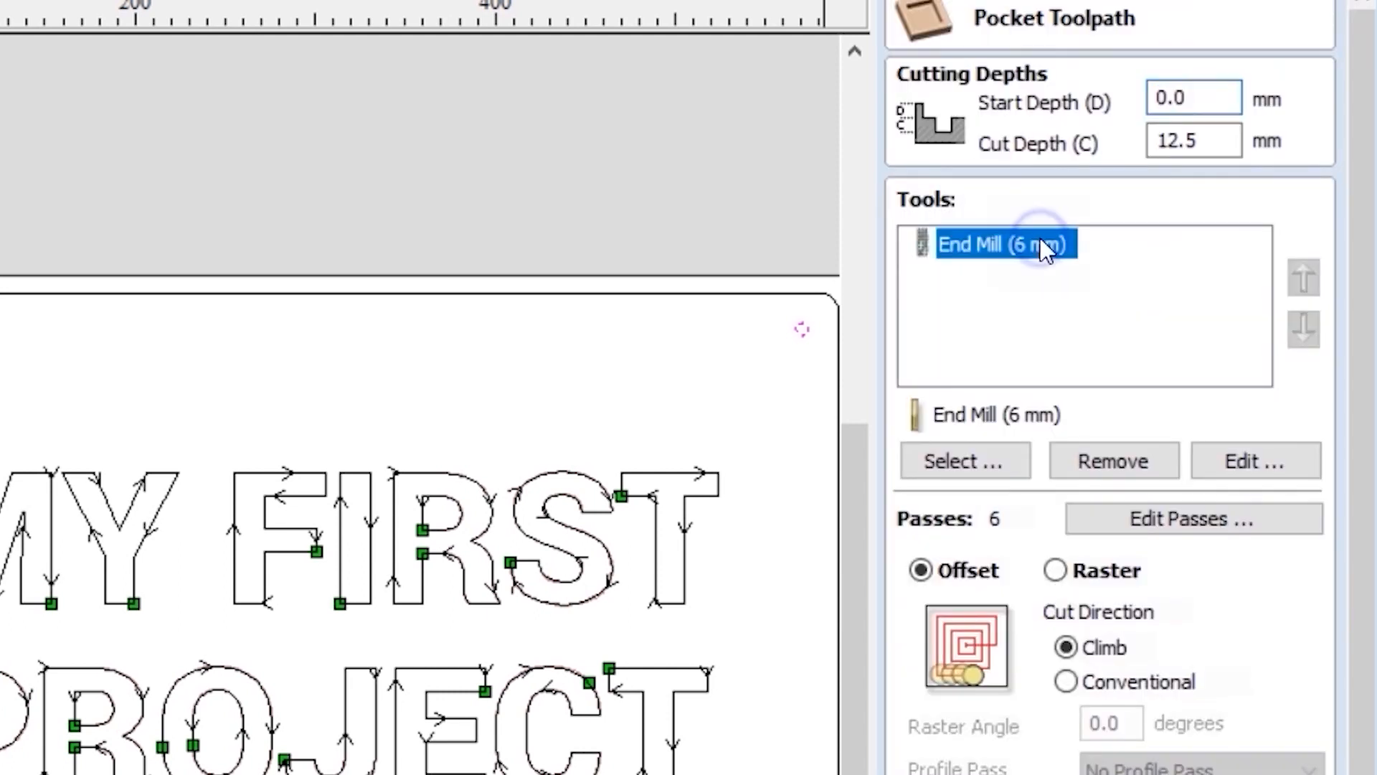
pyautogui.click(1114, 460)
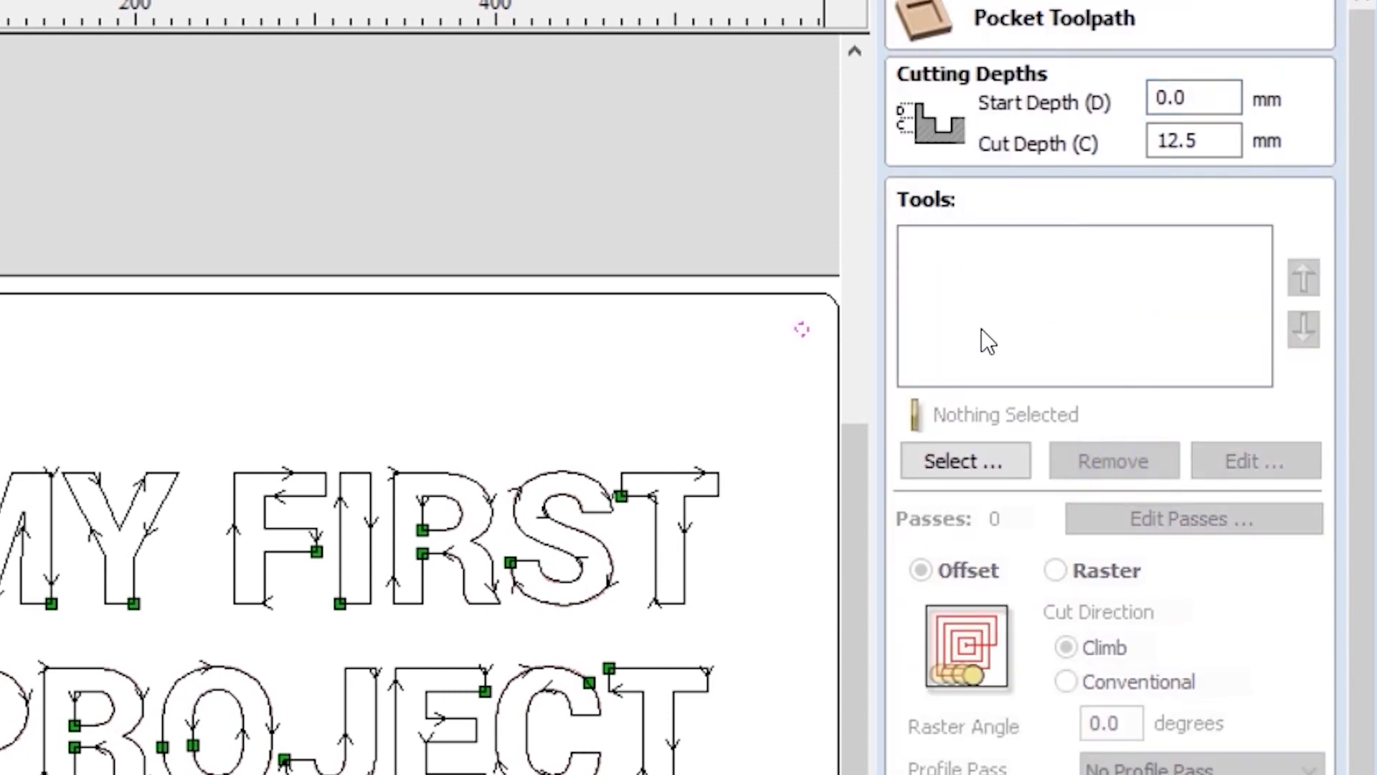
pyautogui.click(1205, 107)
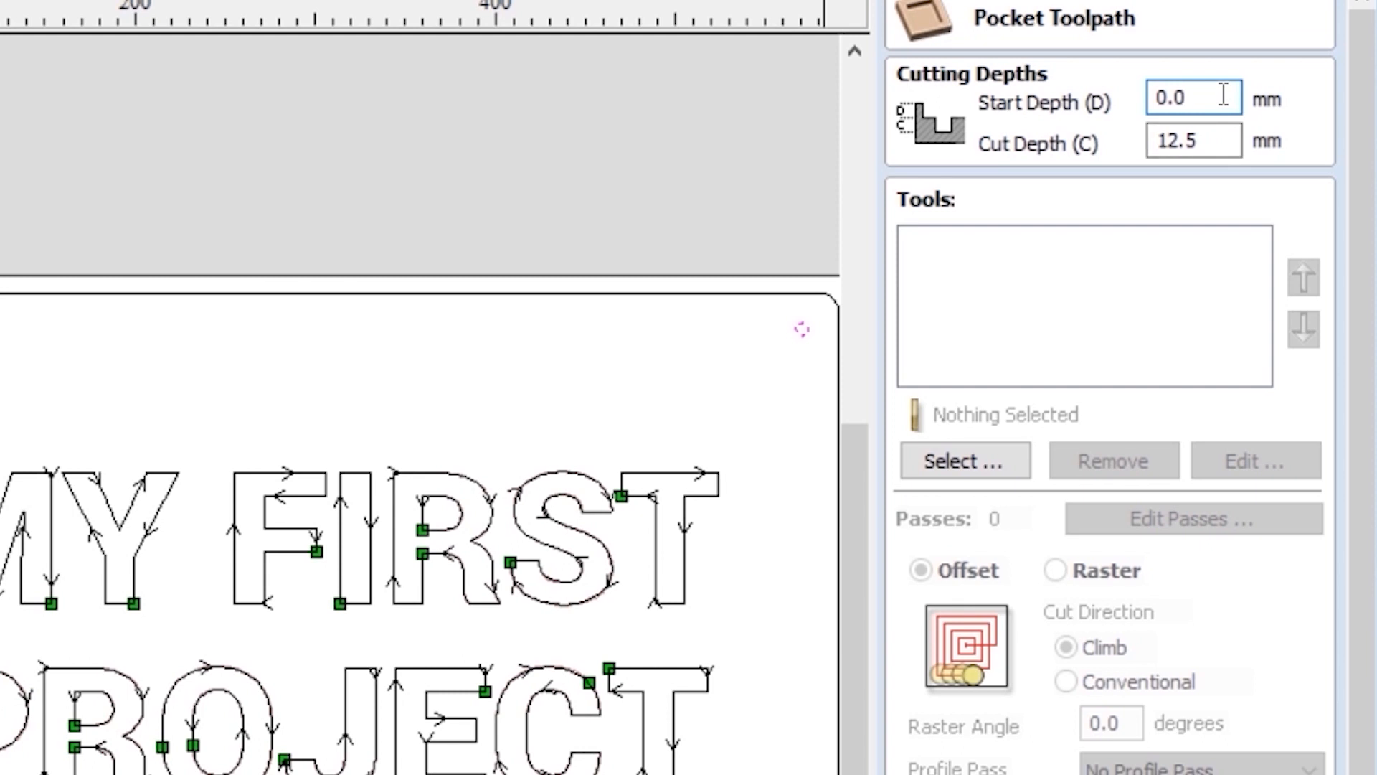
pyautogui.moveTo(1224, 95); pyautogui.dragTo(1129, 90)
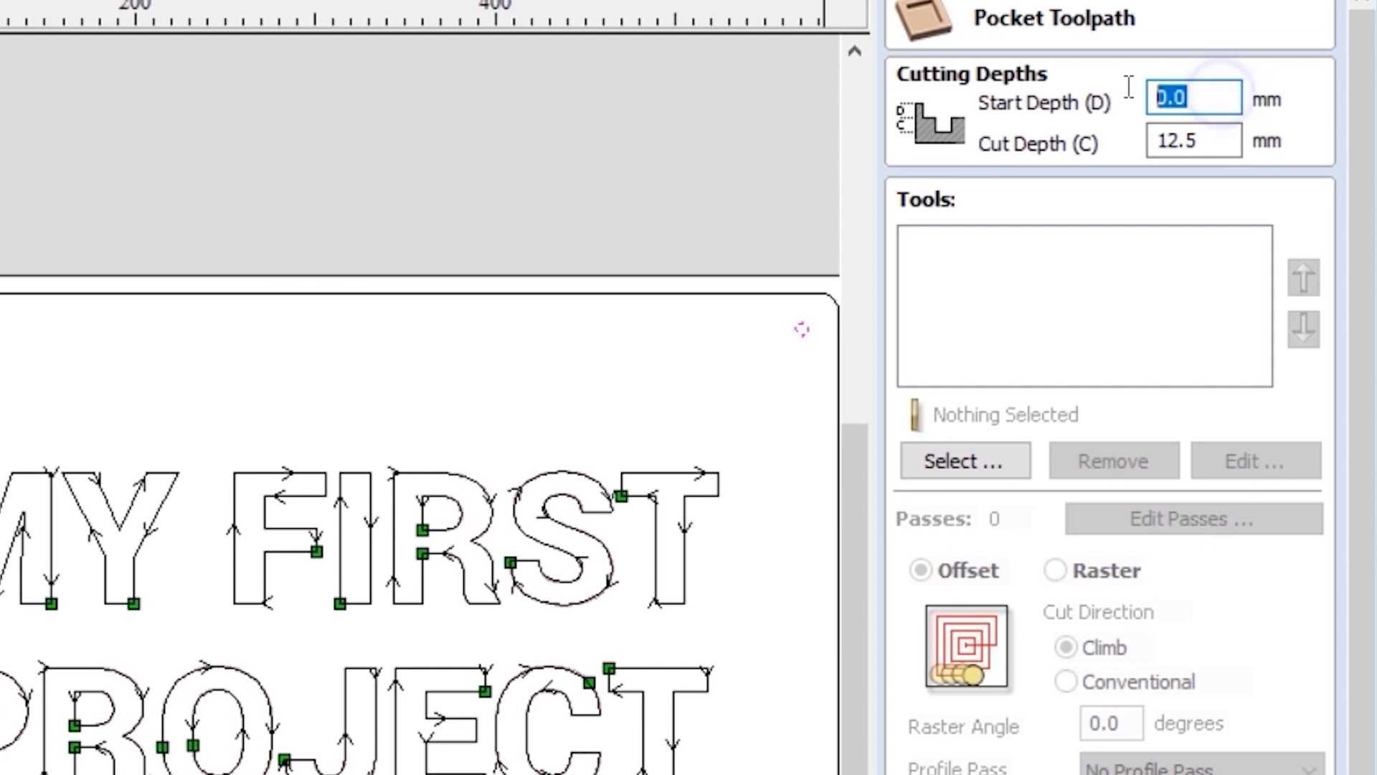
pyautogui.click(1221, 139)
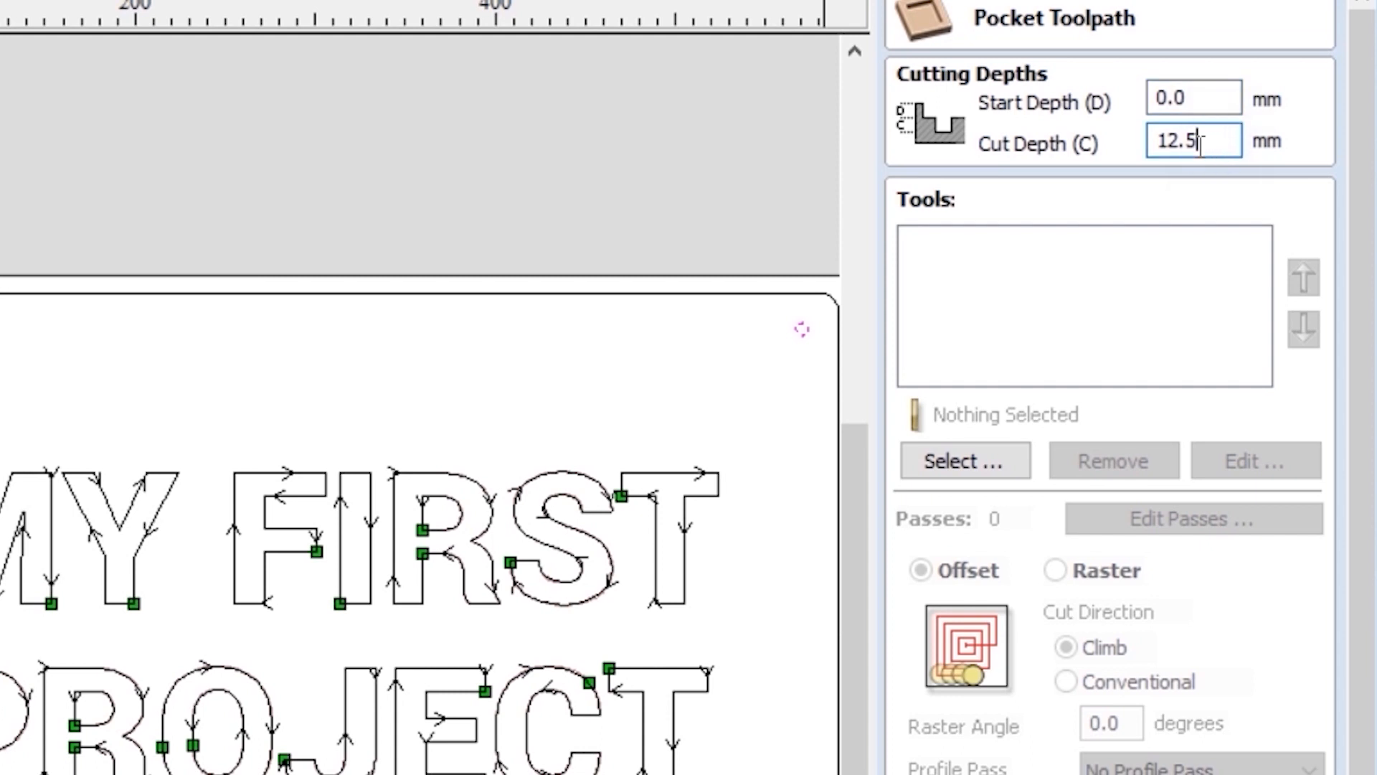
pyautogui.click(992, 462)
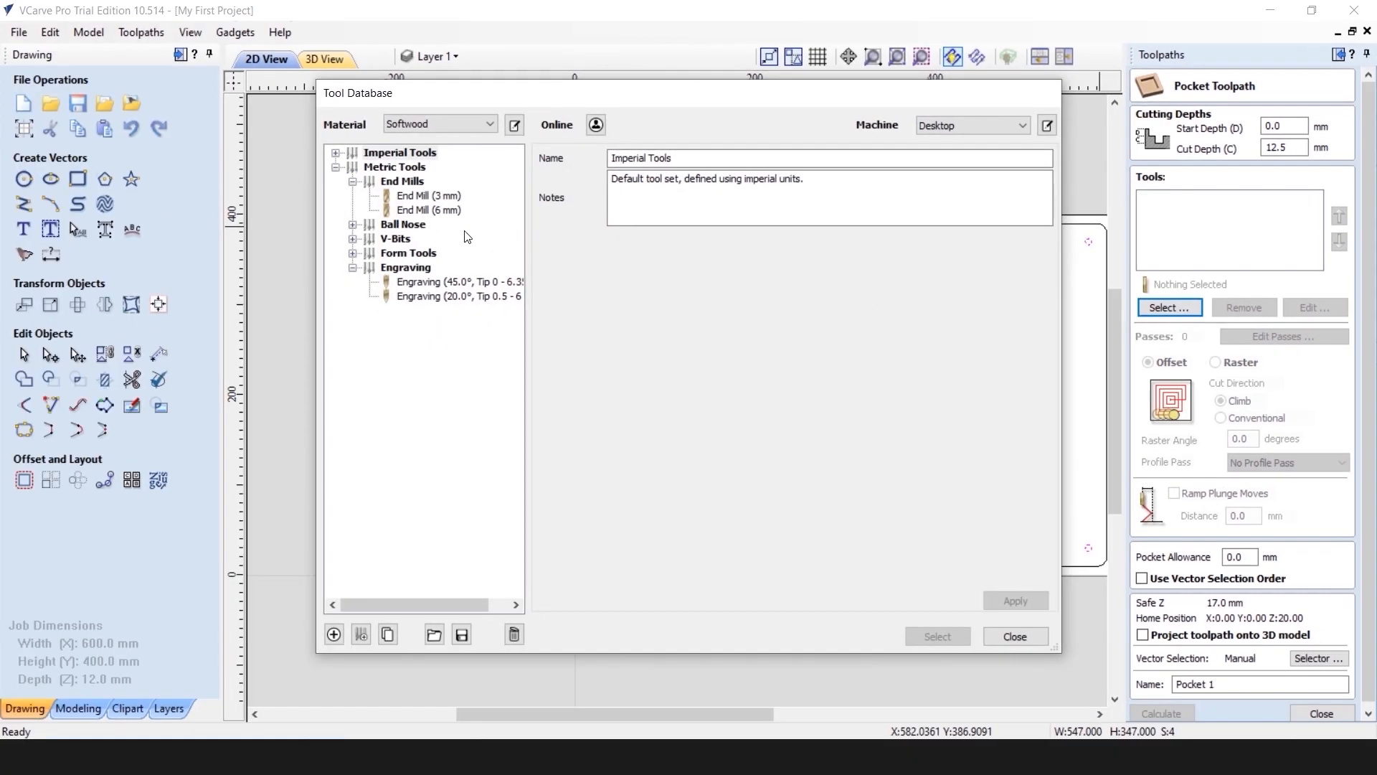
pyautogui.click(435, 210)
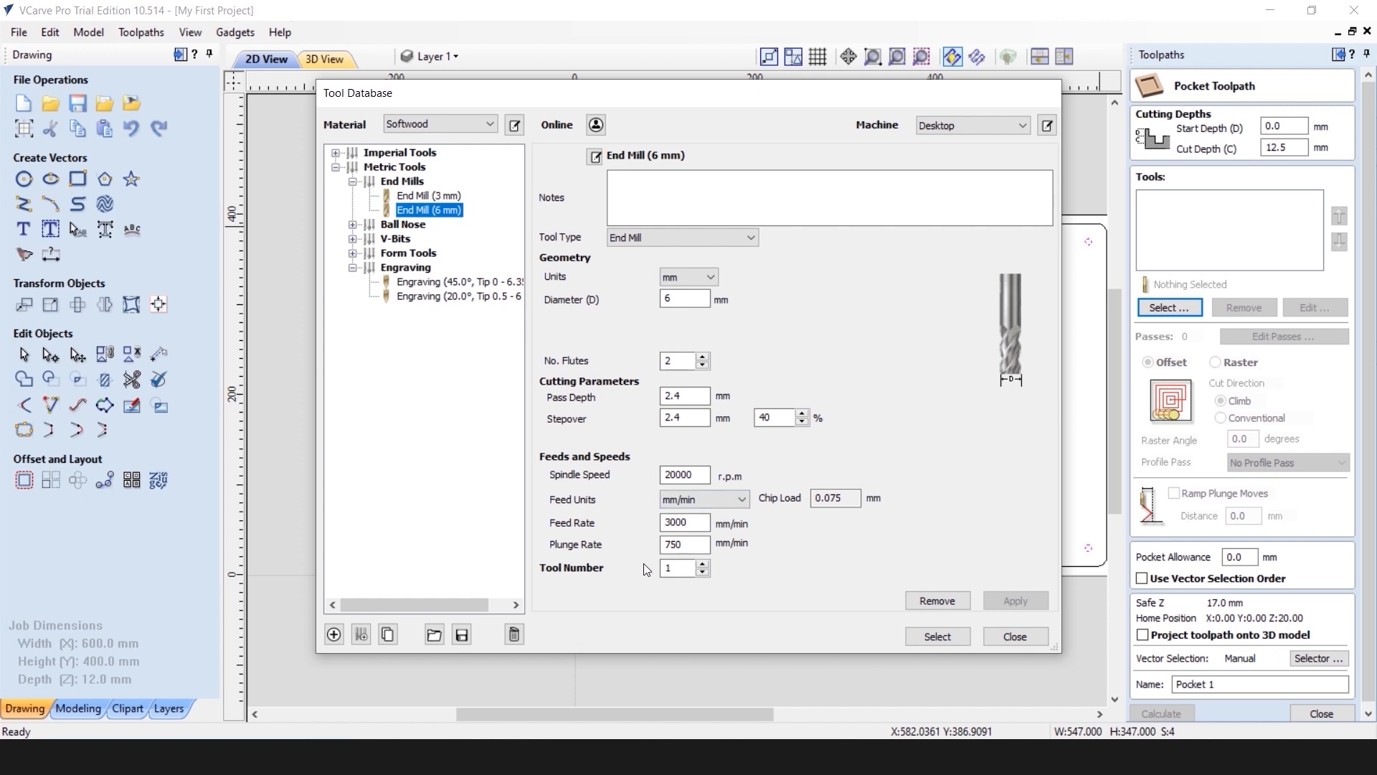
pyautogui.click(945, 641)
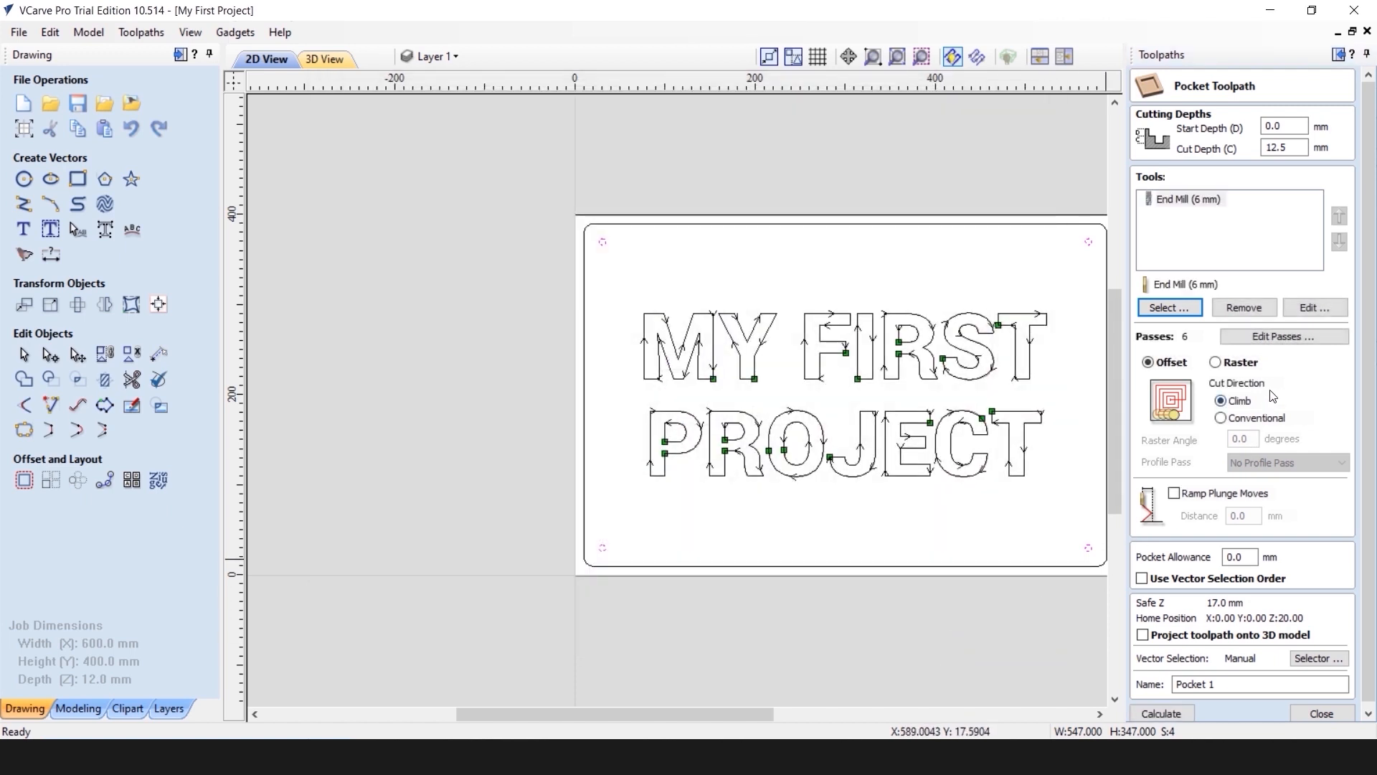
# Divide the pocket's cut depth into 5 passes and apply the new pass list
pyautogui.click(1283, 340)
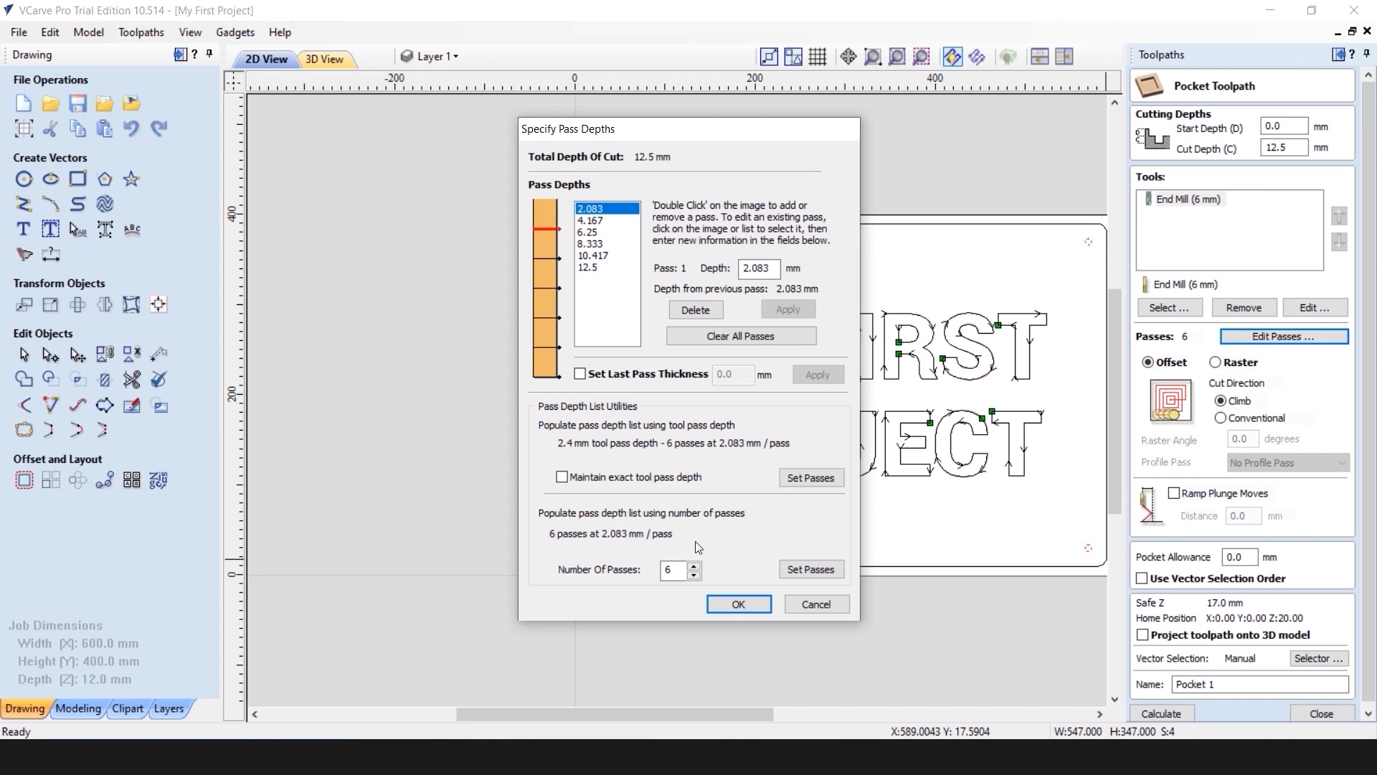
pyautogui.doubleClick(677, 571)
pyautogui.write('5')
pyautogui.click(829, 570)
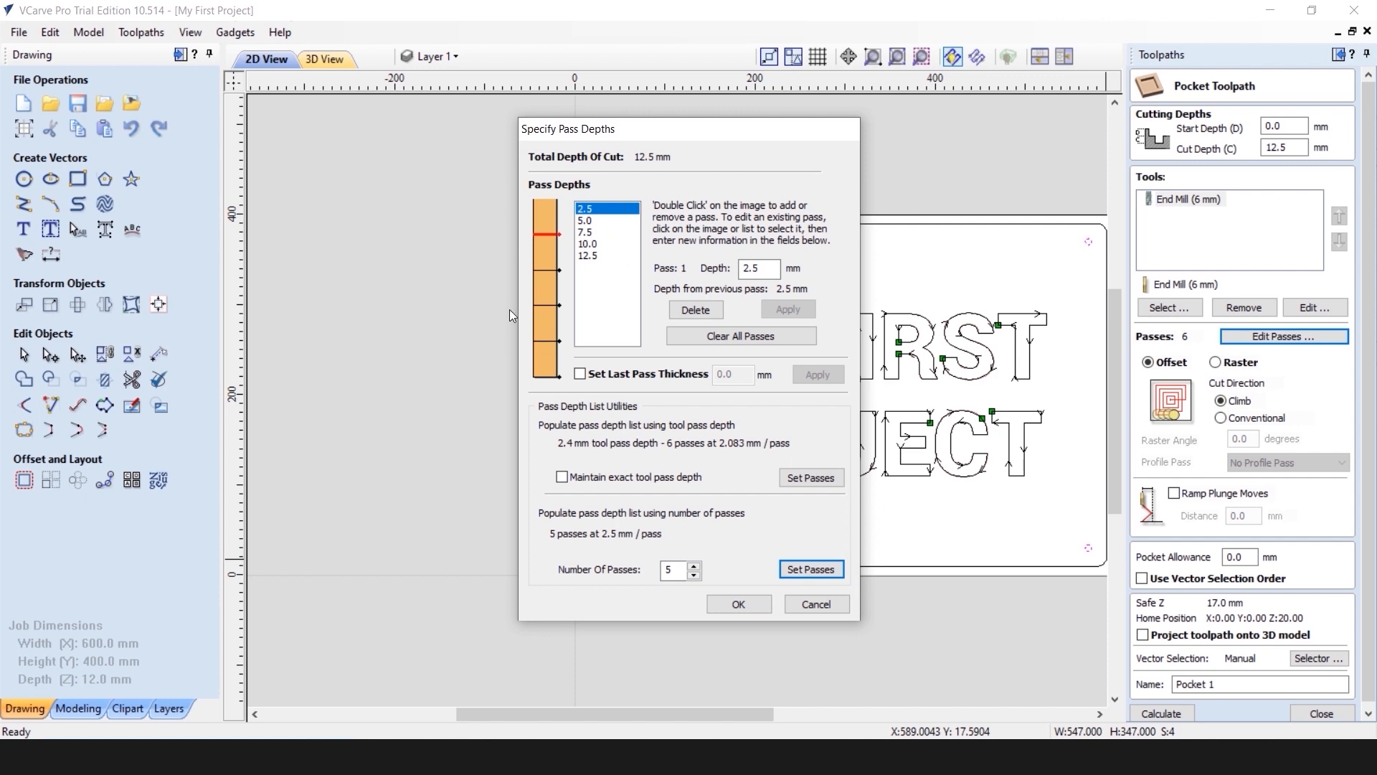
pyautogui.click(741, 605)
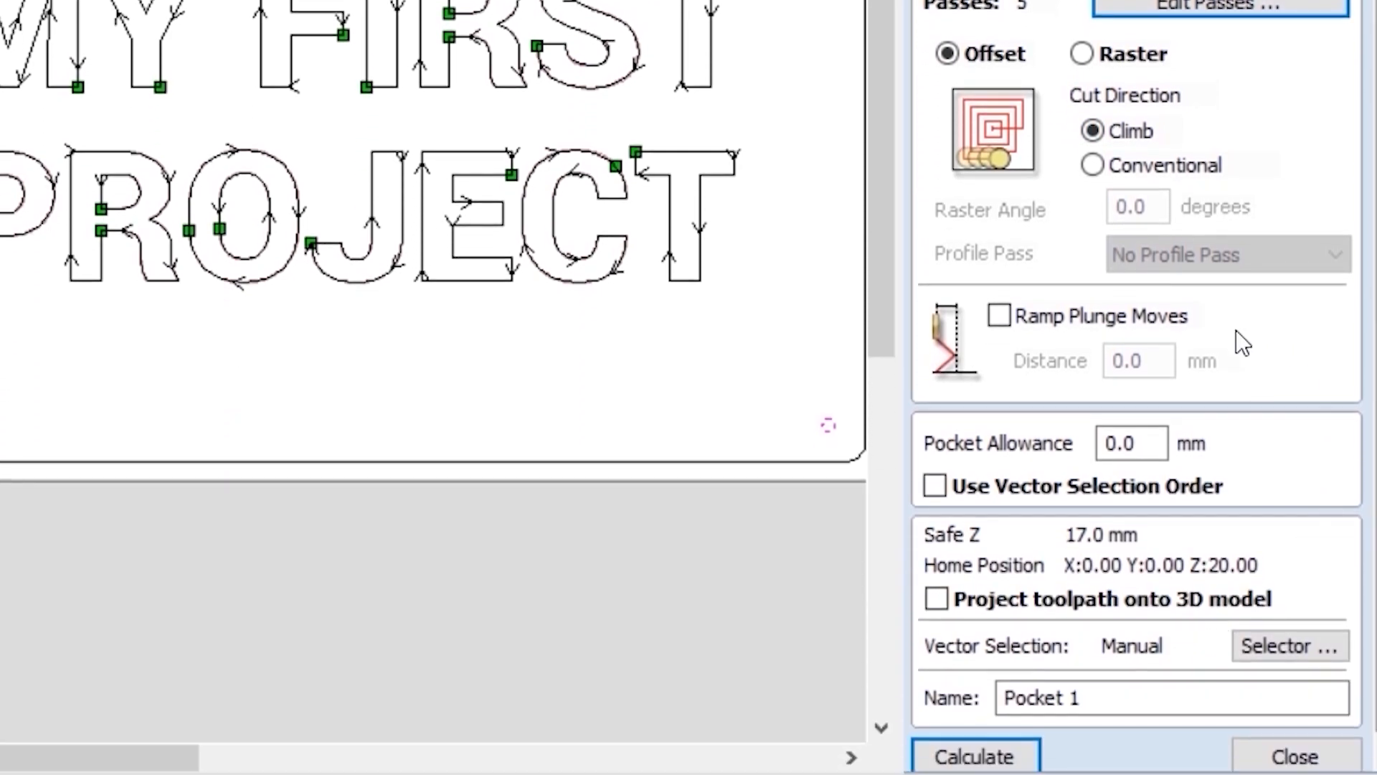
# Calculate the corner holes' pocket toolpath, accepting the cut through the material, and return to the 2D view of the whole sign
pyautogui.click(1004, 759)
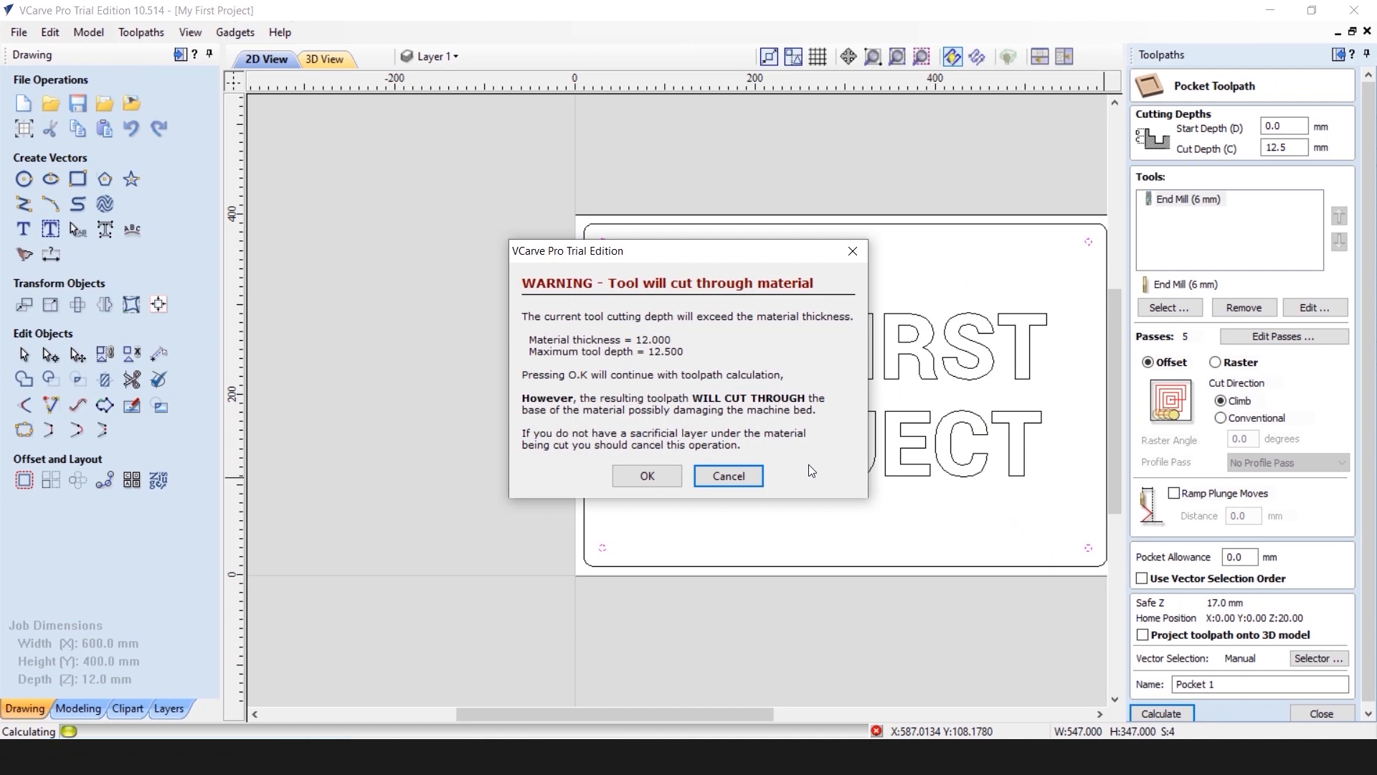
pyautogui.click(647, 476)
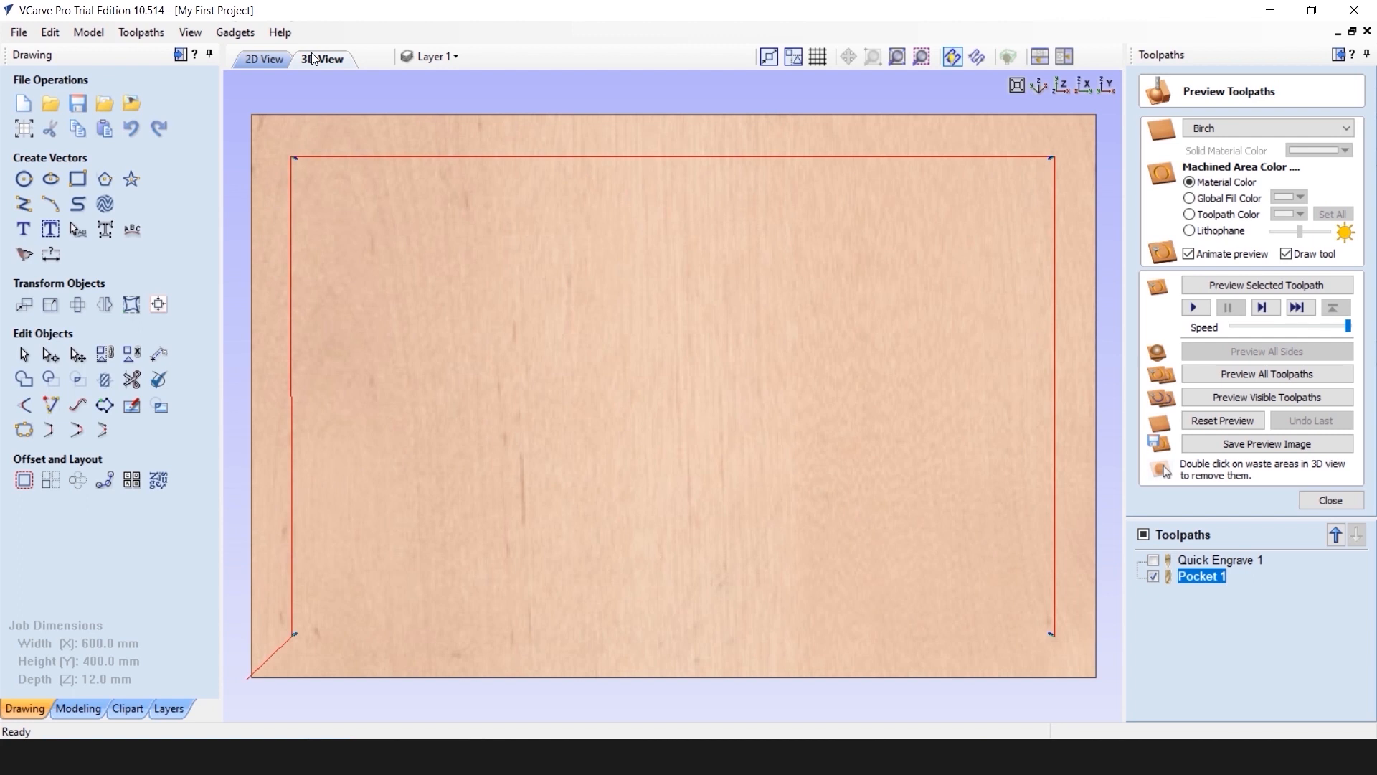
pyautogui.click(265, 61)
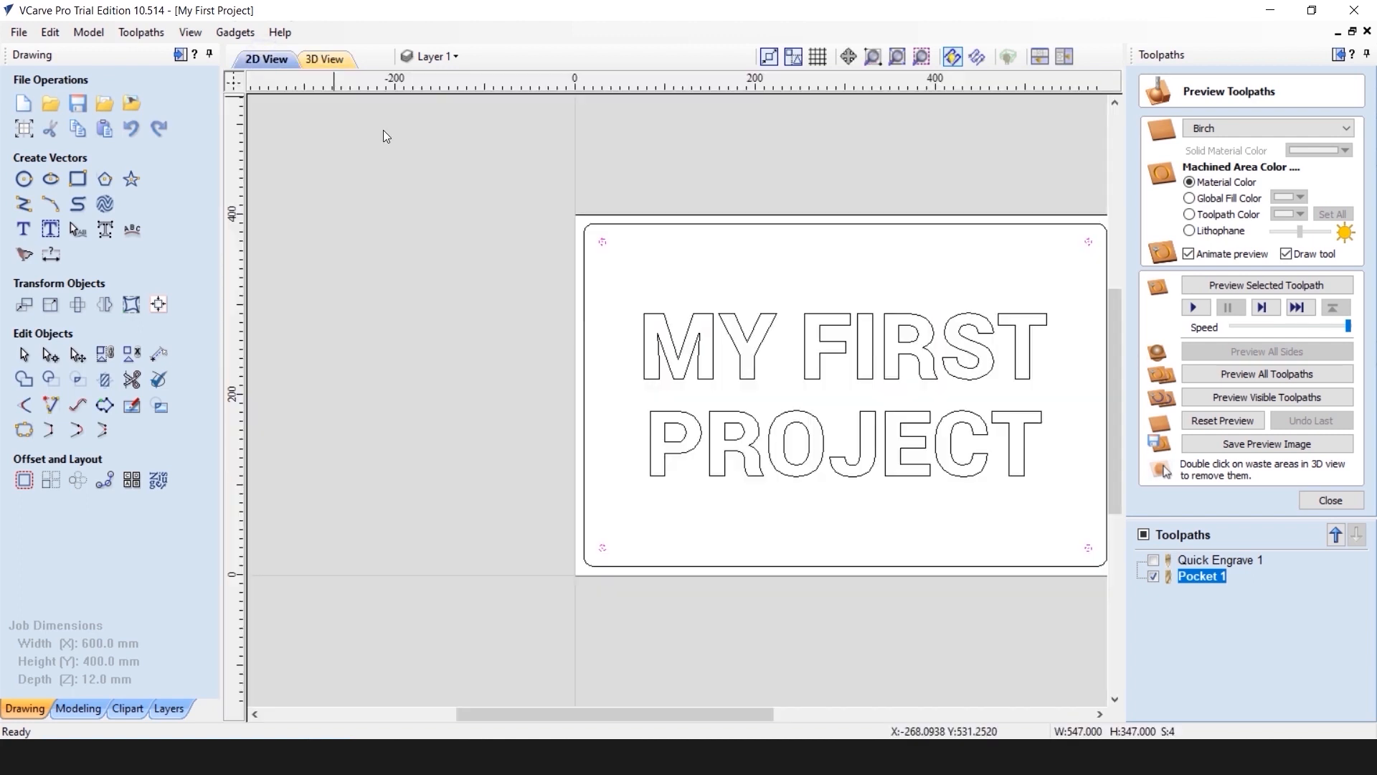
pyautogui.scroll(1, 1019, 369)
pyautogui.scroll(-2, 1019, 370)
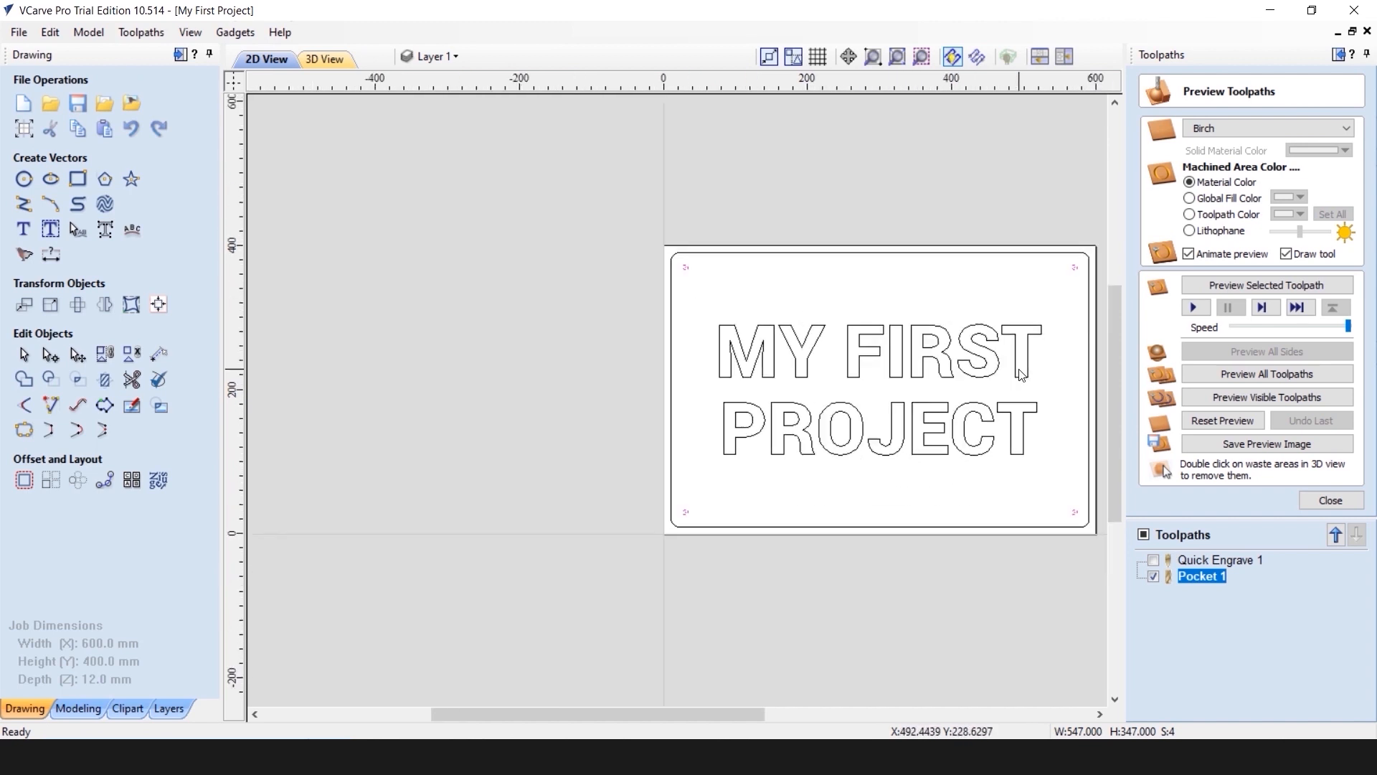
pyautogui.scroll(2, 1099, 377)
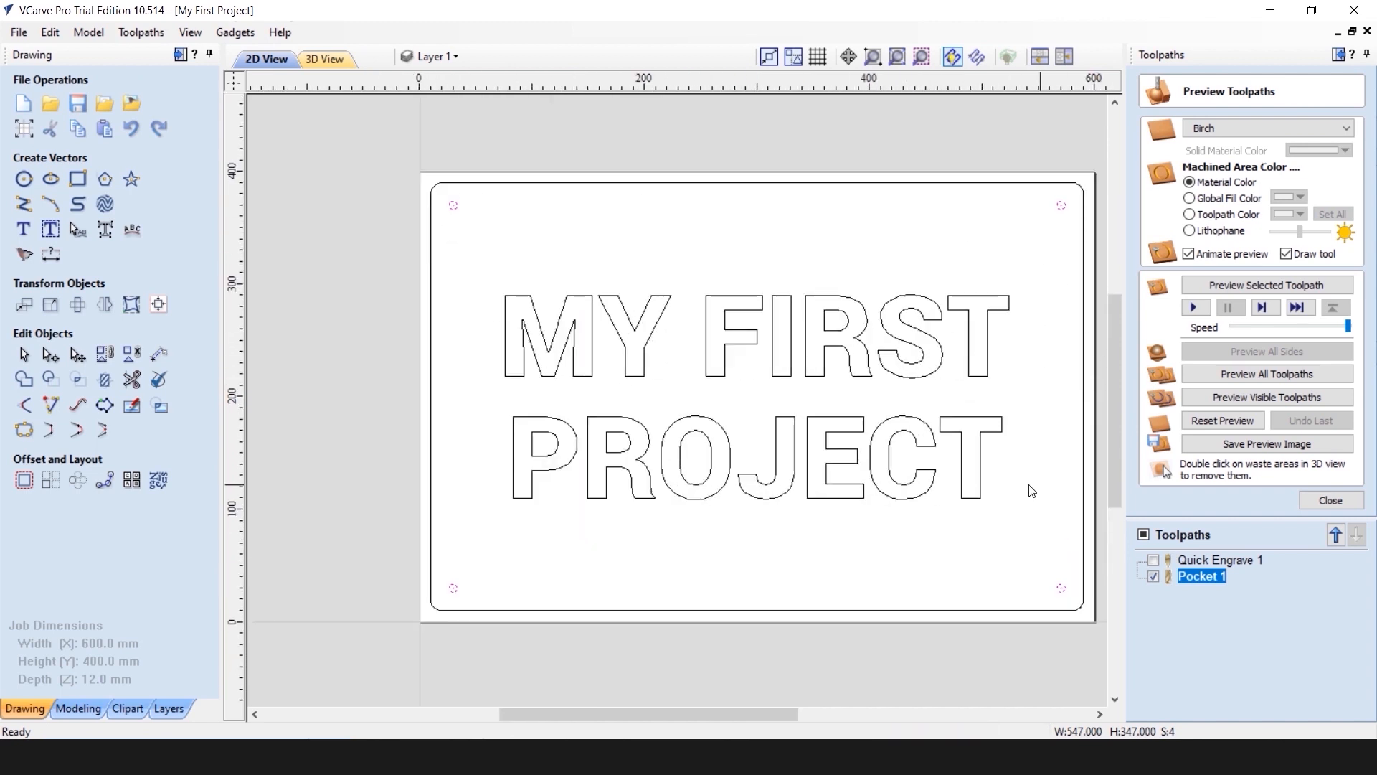
# Close the preview, select the sign's rounded outer border and start a Profile toolpath for it
pyautogui.click(1331, 501)
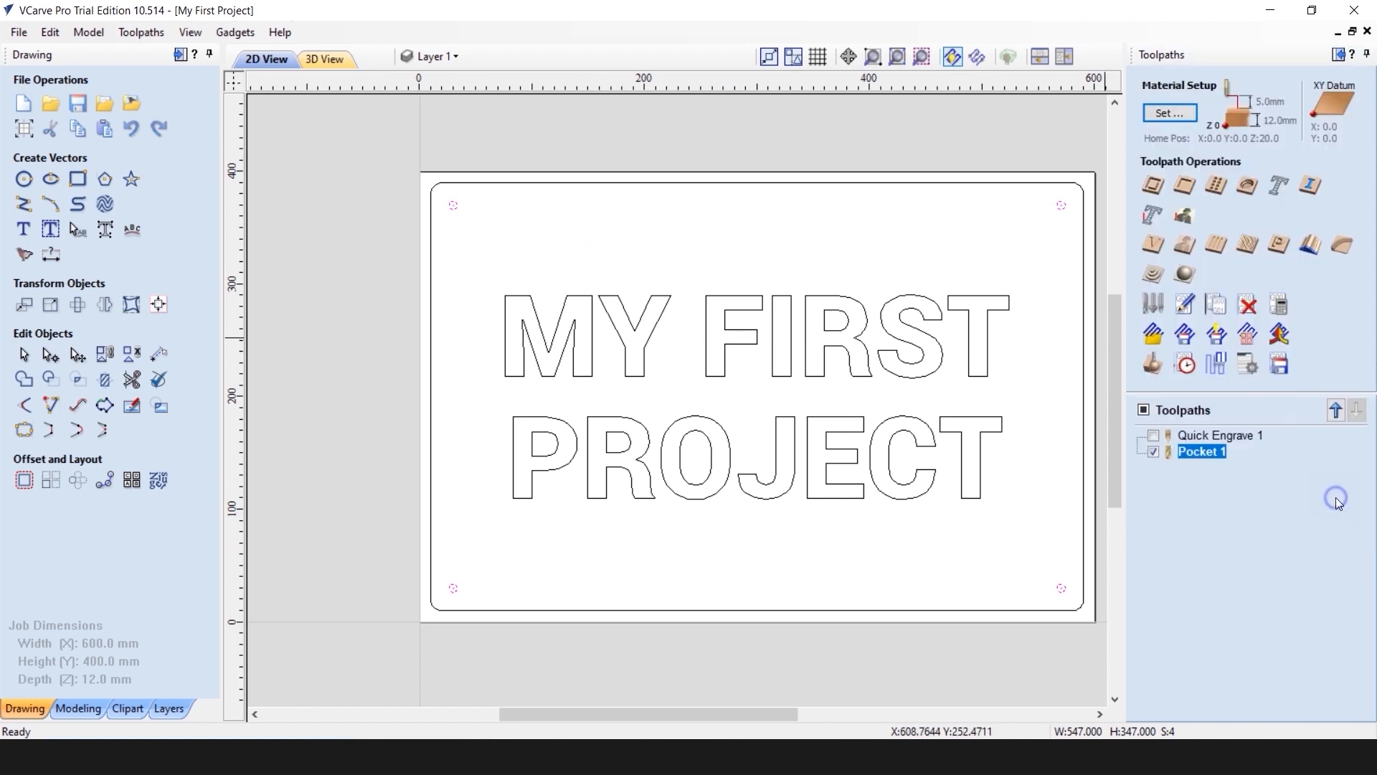
pyautogui.click(689, 188)
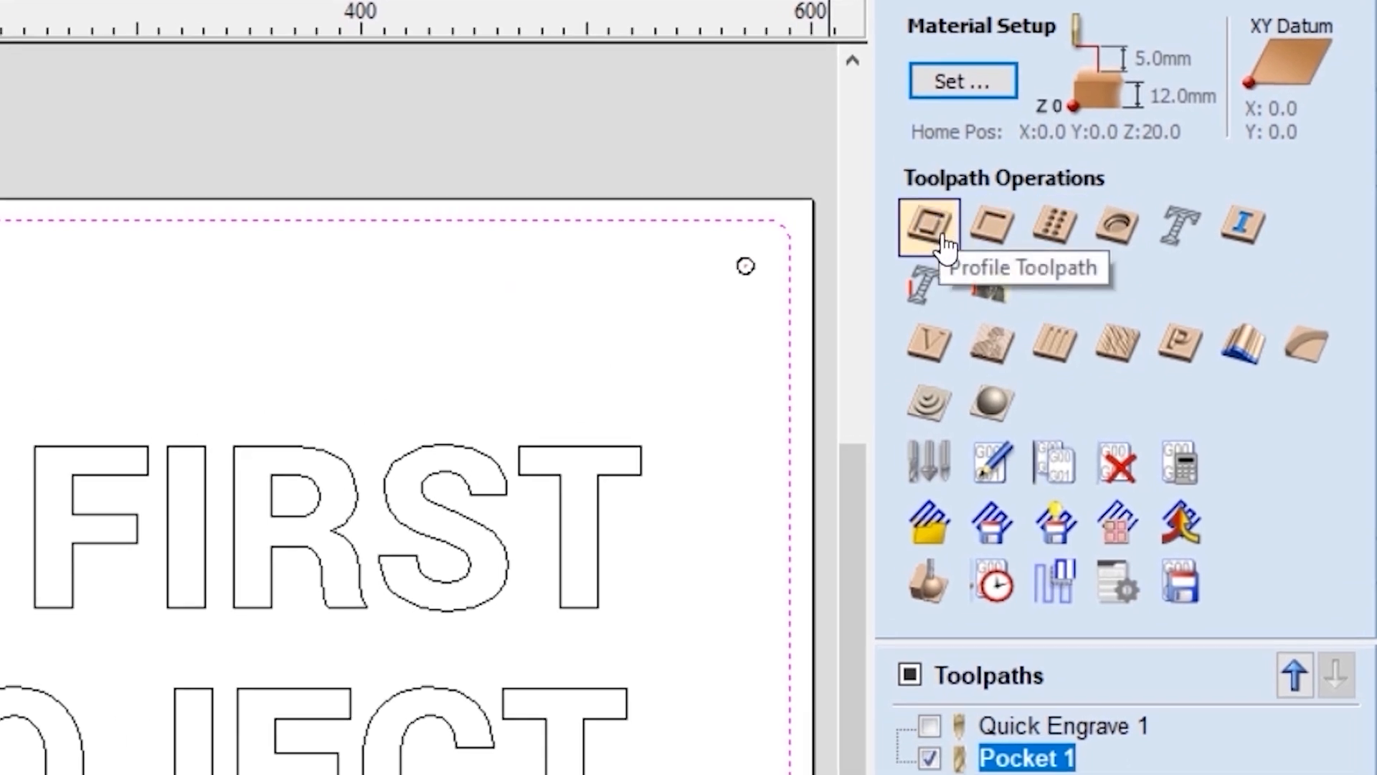
pyautogui.click(937, 226)
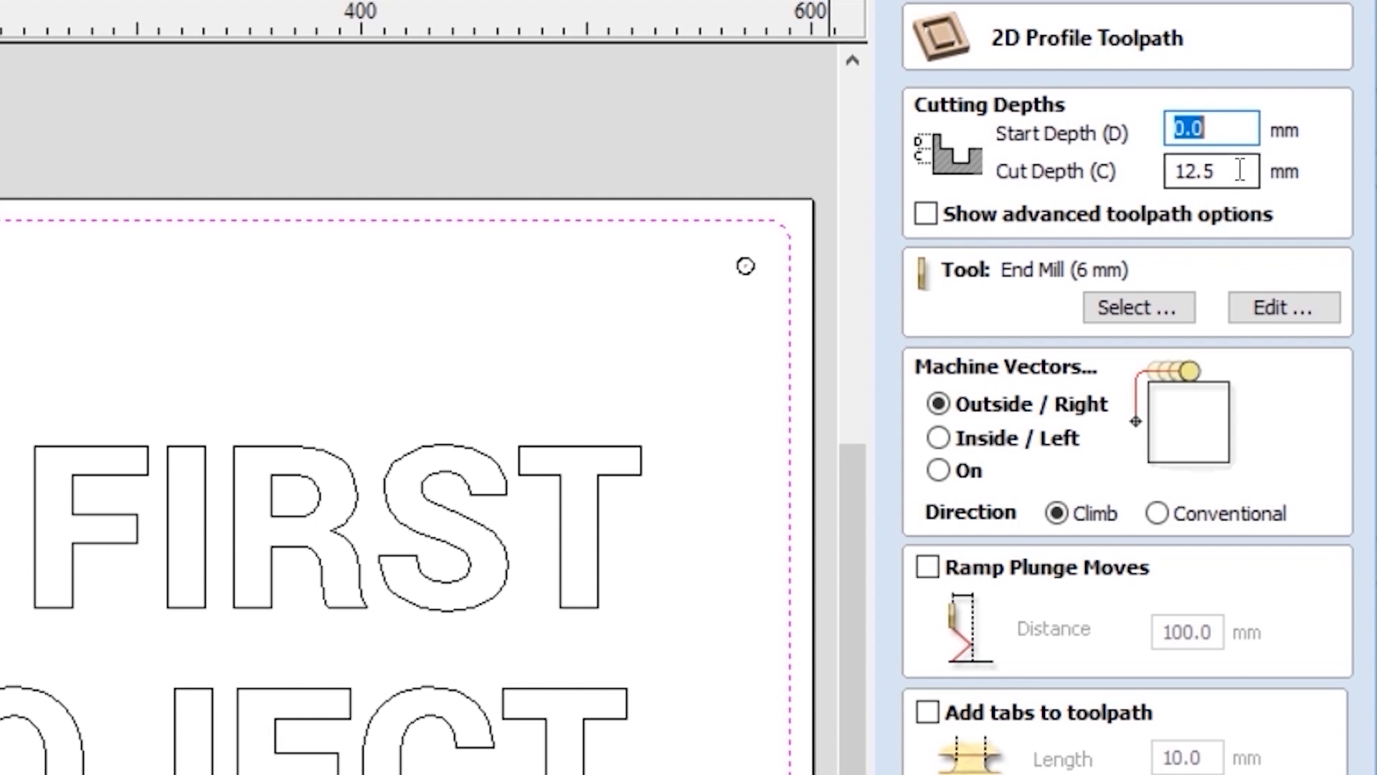
# Use start depth 0 mm and cut depth 12.5 mm for the profile and assign the metric 6 mm End Mill
pyautogui.click(1227, 127)
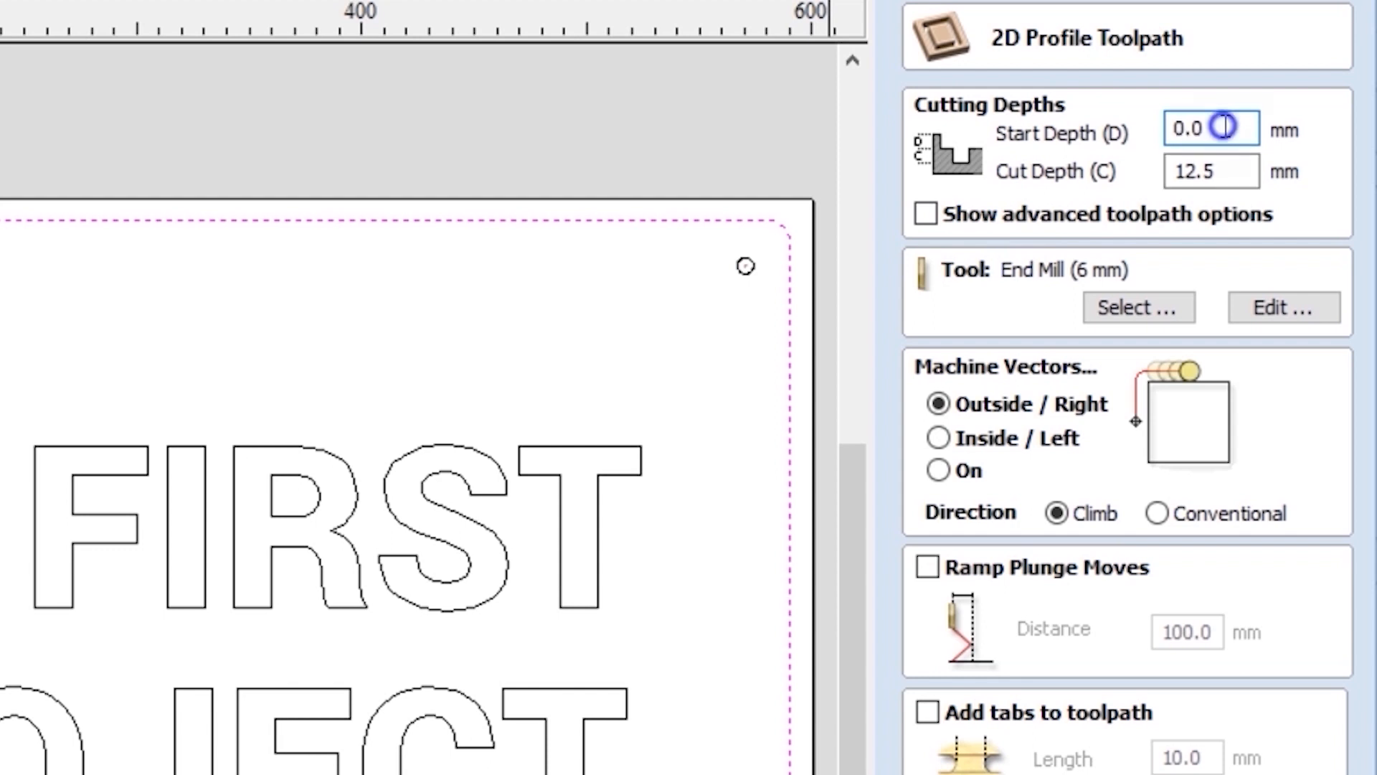
pyautogui.click(1247, 167)
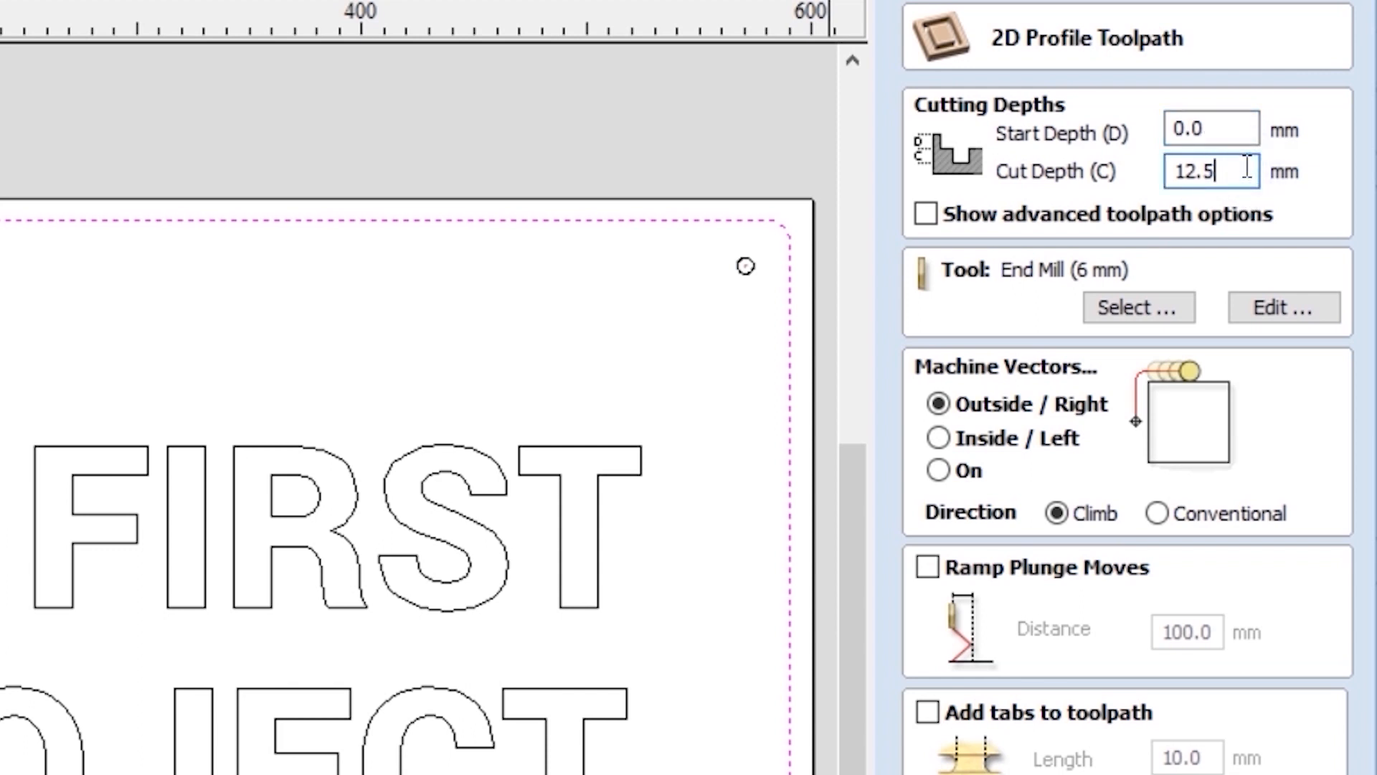
pyautogui.click(1124, 306)
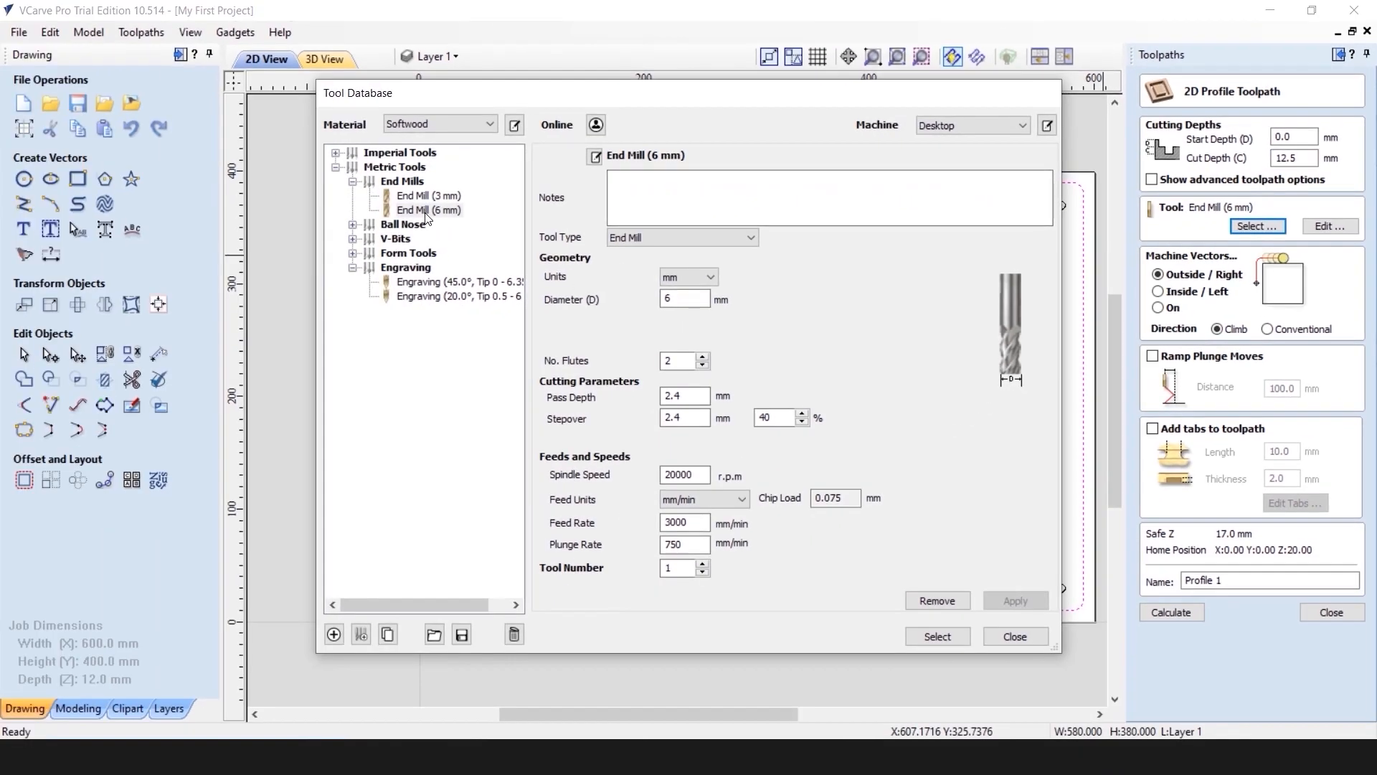
pyautogui.click(426, 211)
pyautogui.click(936, 636)
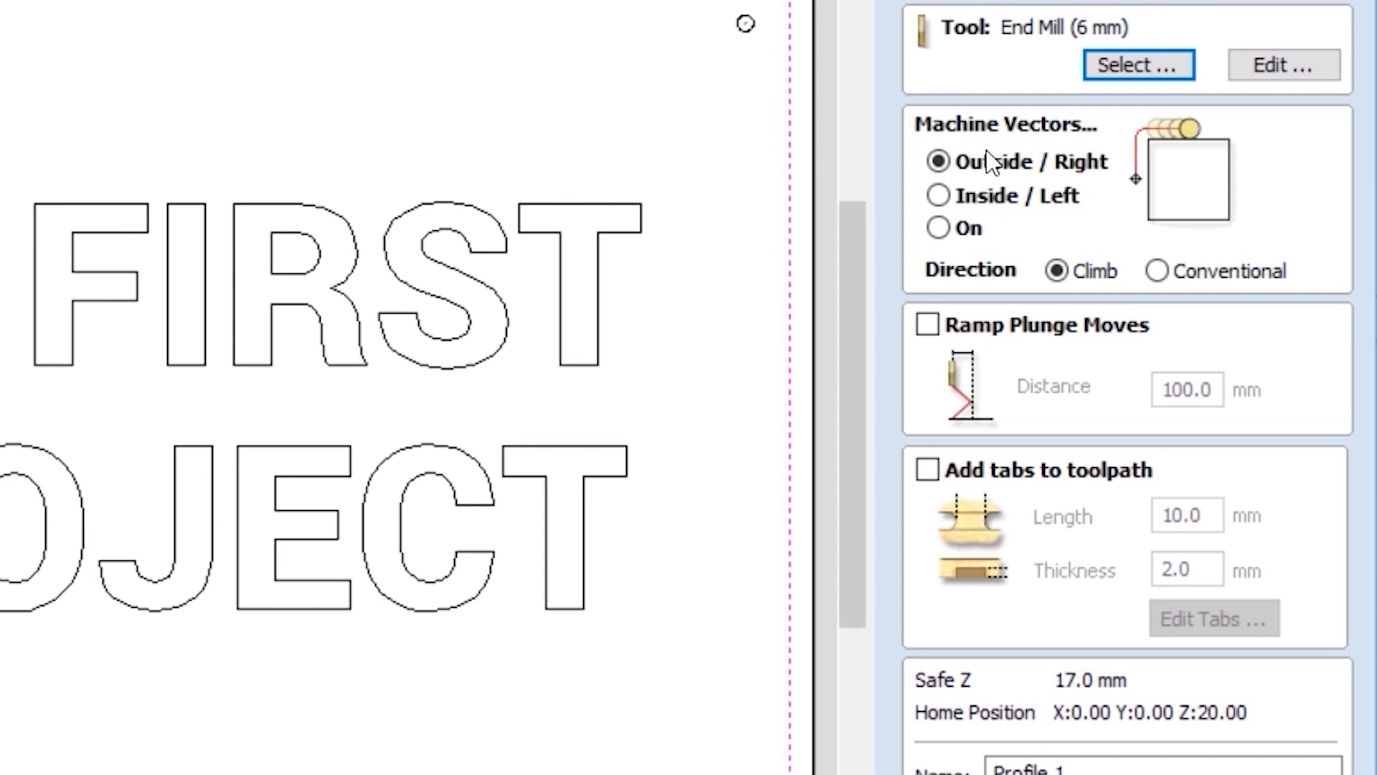
# Enable tabs on the profile toolpath and add a constant number of 8 tabs along the border
pyautogui.click(928, 469)
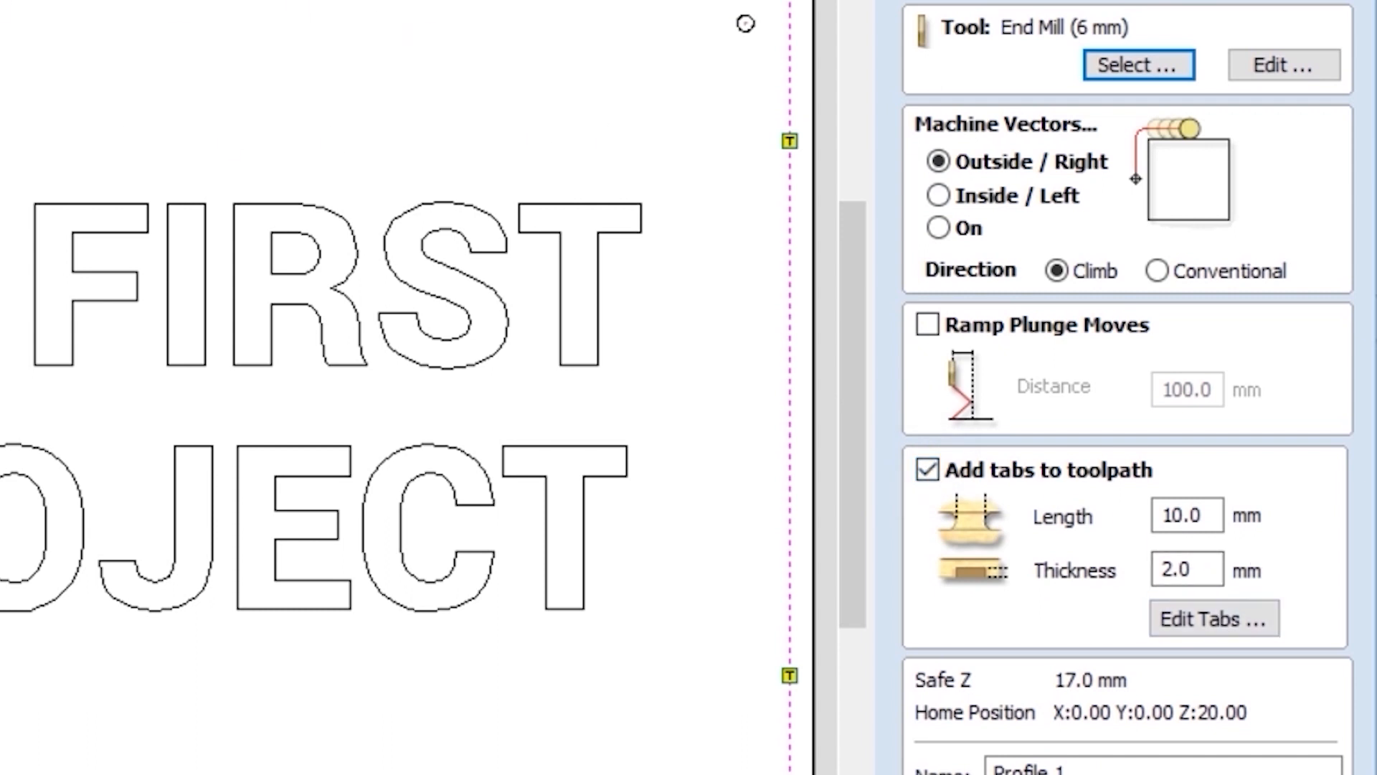
pyautogui.click(1215, 626)
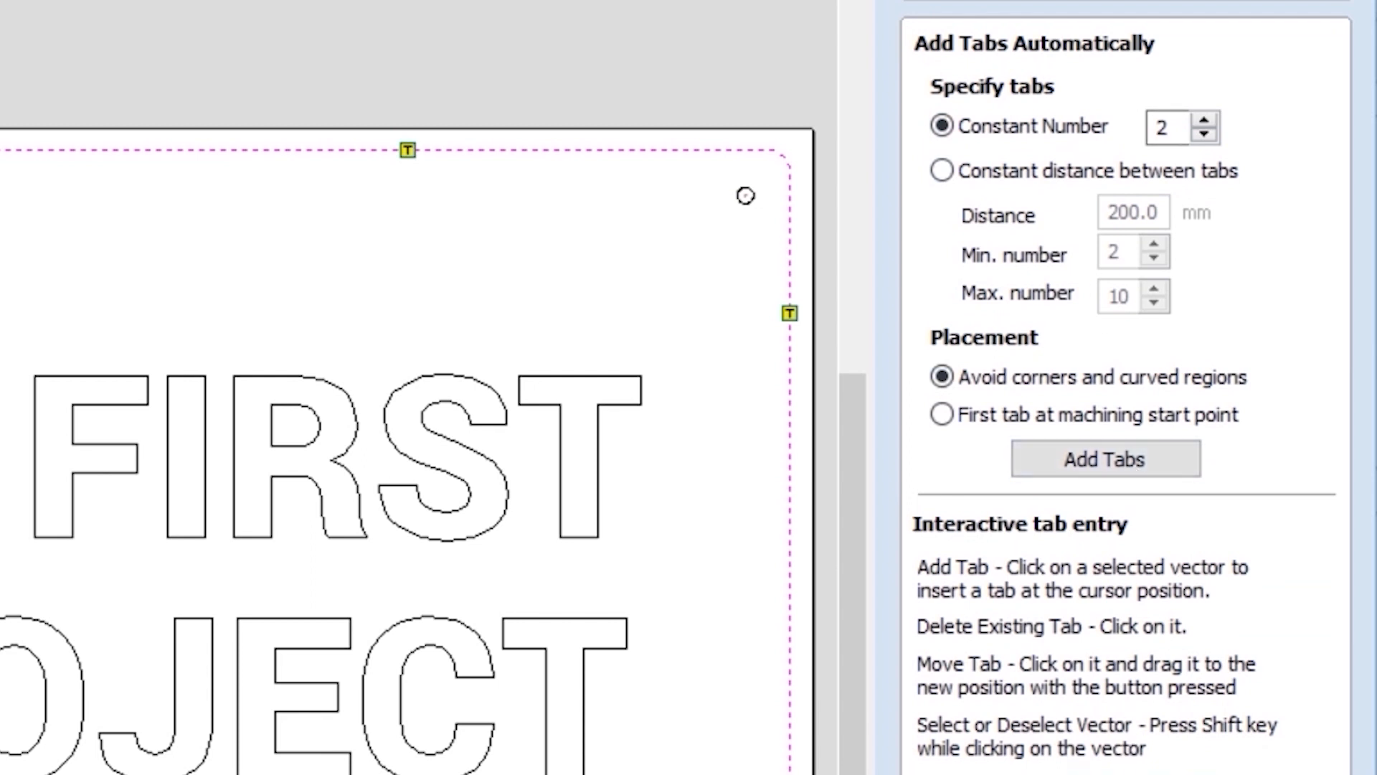
pyautogui.doubleClick(1163, 128)
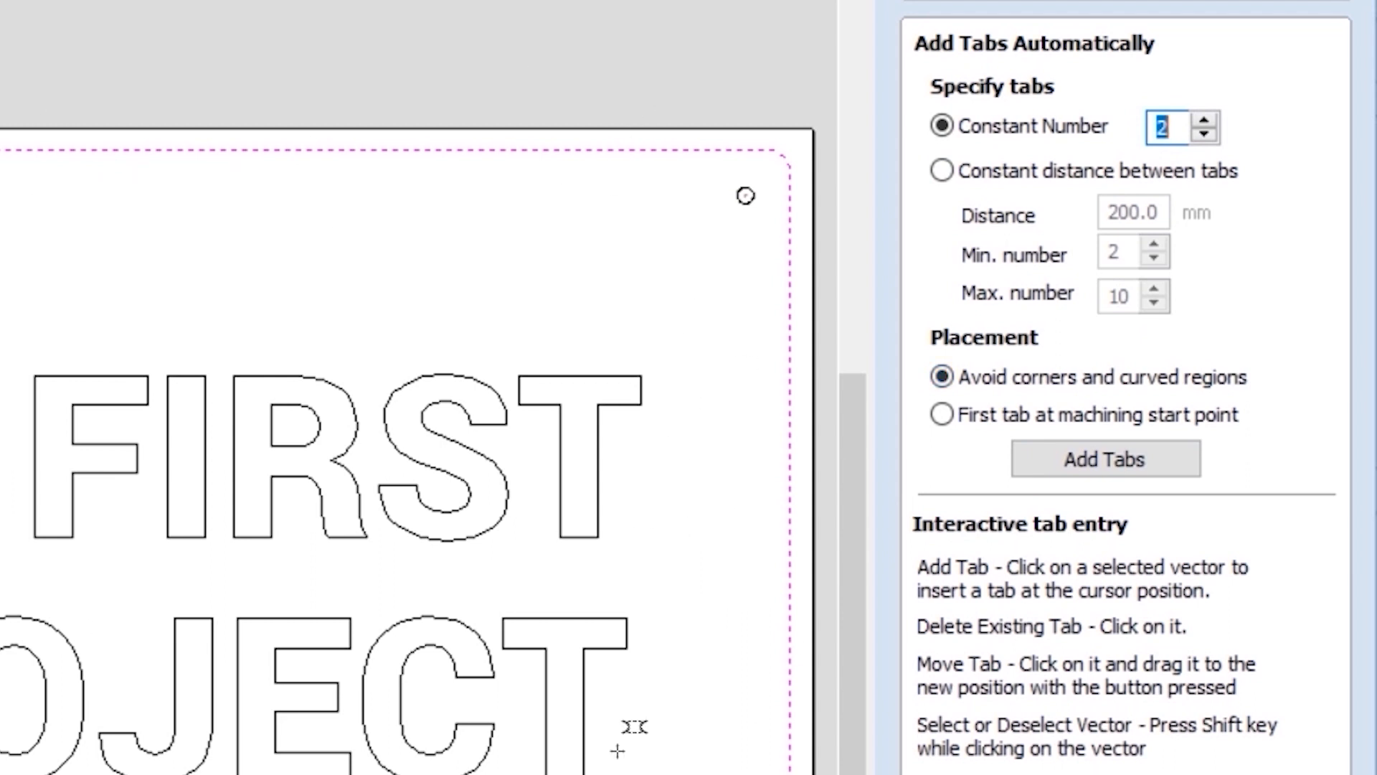
pyautogui.write('8')
pyautogui.click(1099, 464)
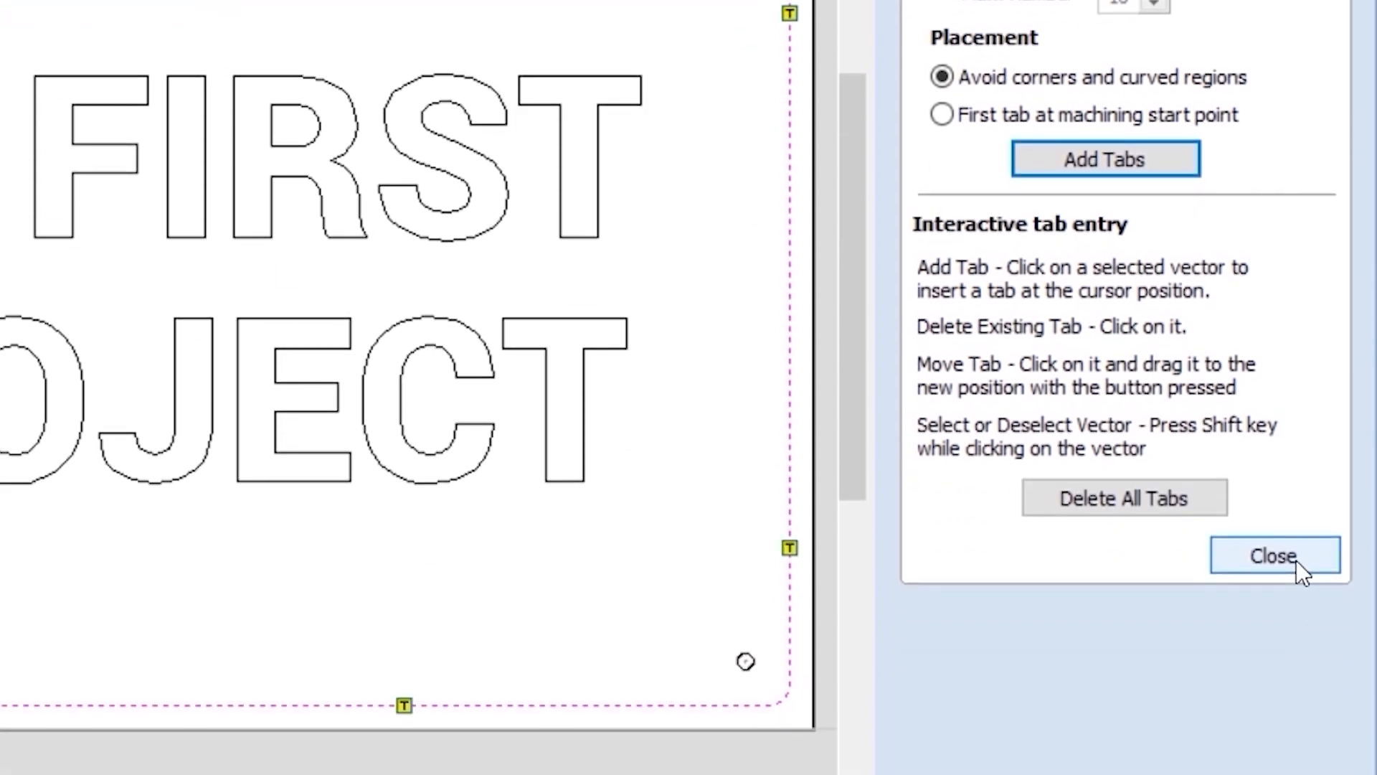
pyautogui.click(1299, 664)
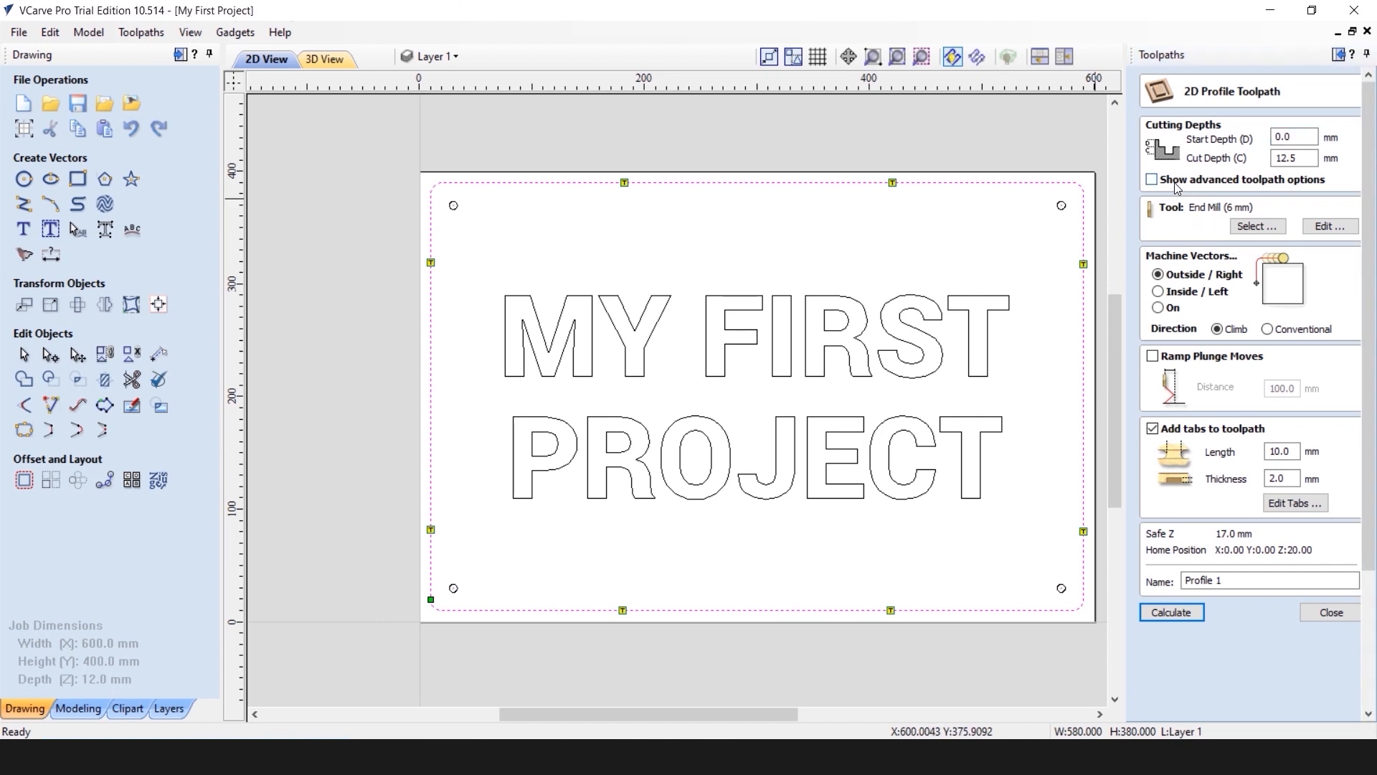
# Show the advanced toolpath options and divide the profile's cut depth into 5 passes
pyautogui.click(1153, 180)
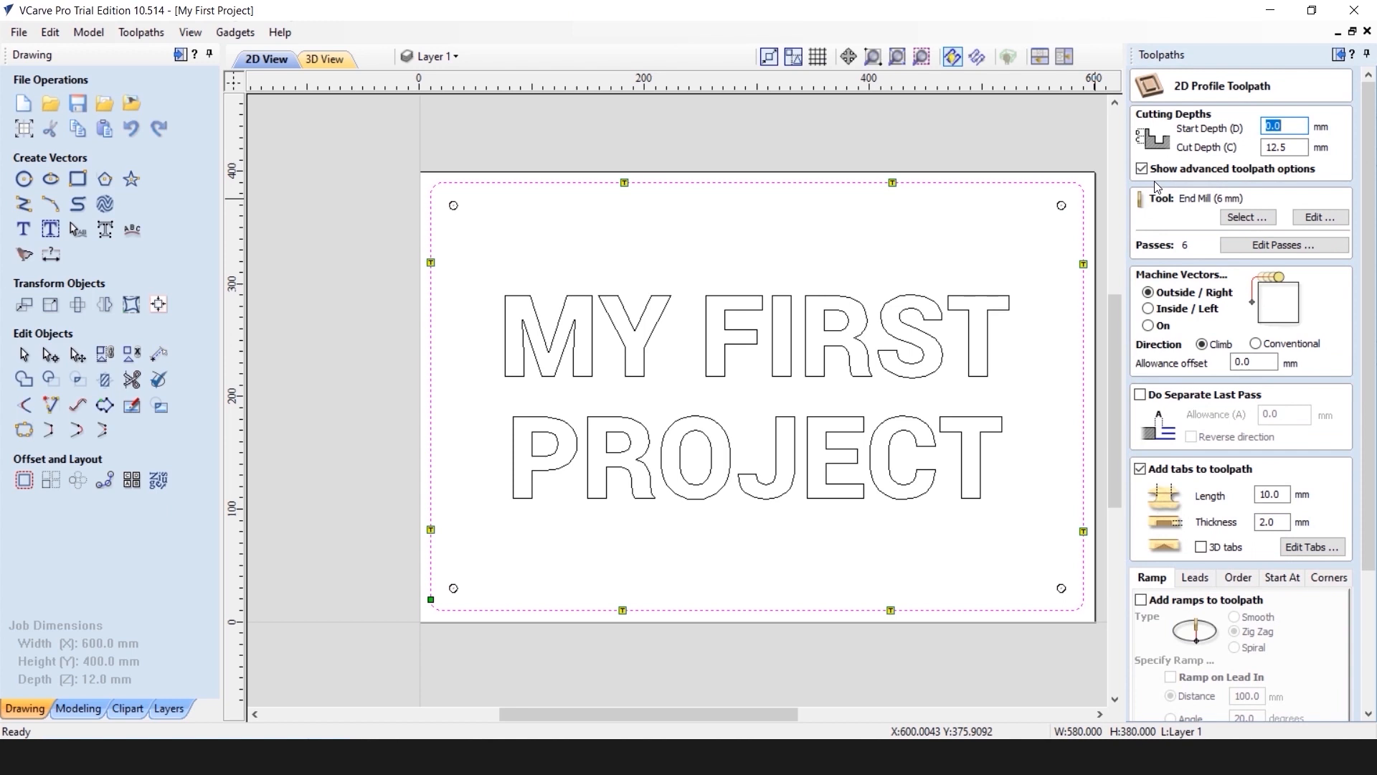
pyautogui.click(1283, 248)
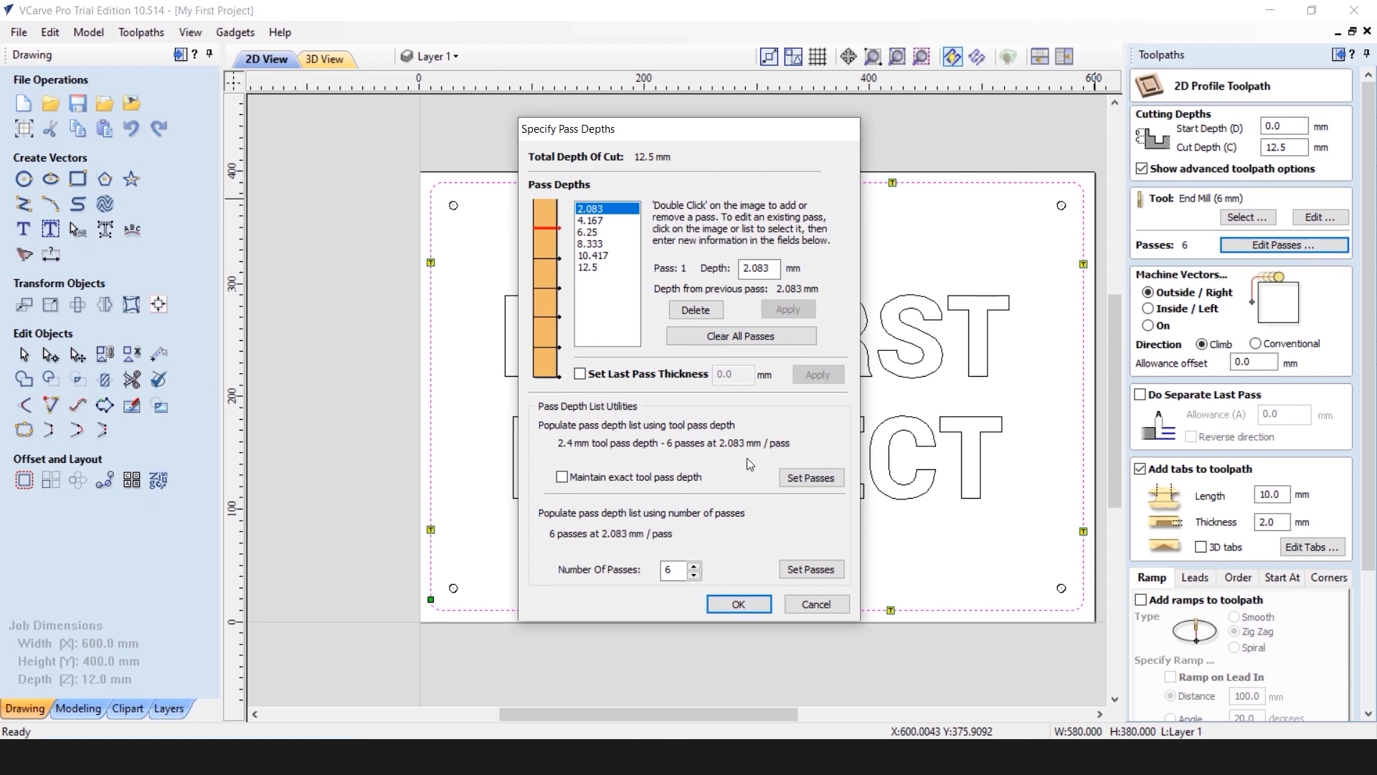
pyautogui.doubleClick(677, 576)
pyautogui.press('BackSpace')
pyautogui.write('5')
pyautogui.click(812, 572)
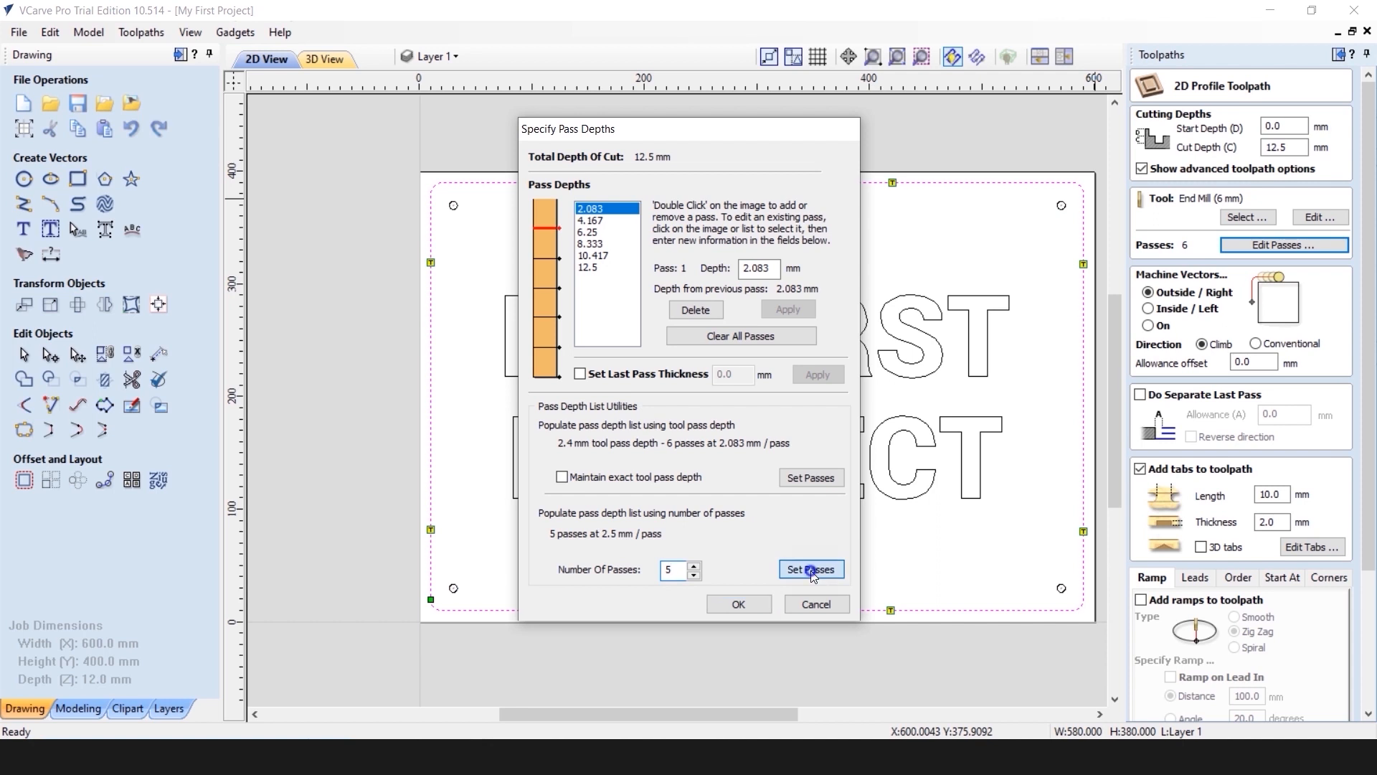
pyautogui.click(739, 604)
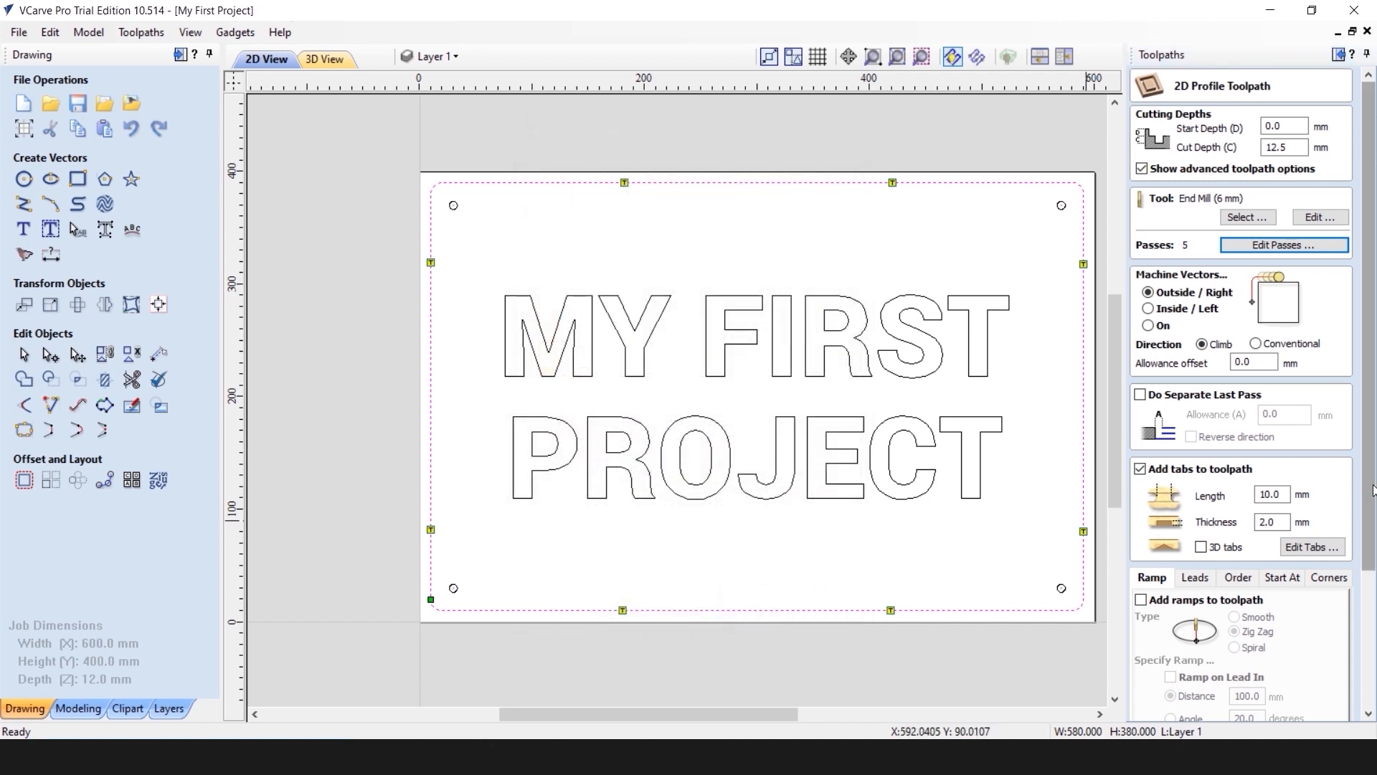
# Calculate the border's profile toolpath, accepting the cut through the material
pyautogui.moveTo(1372, 490); pyautogui.dragTo(1358, 653)
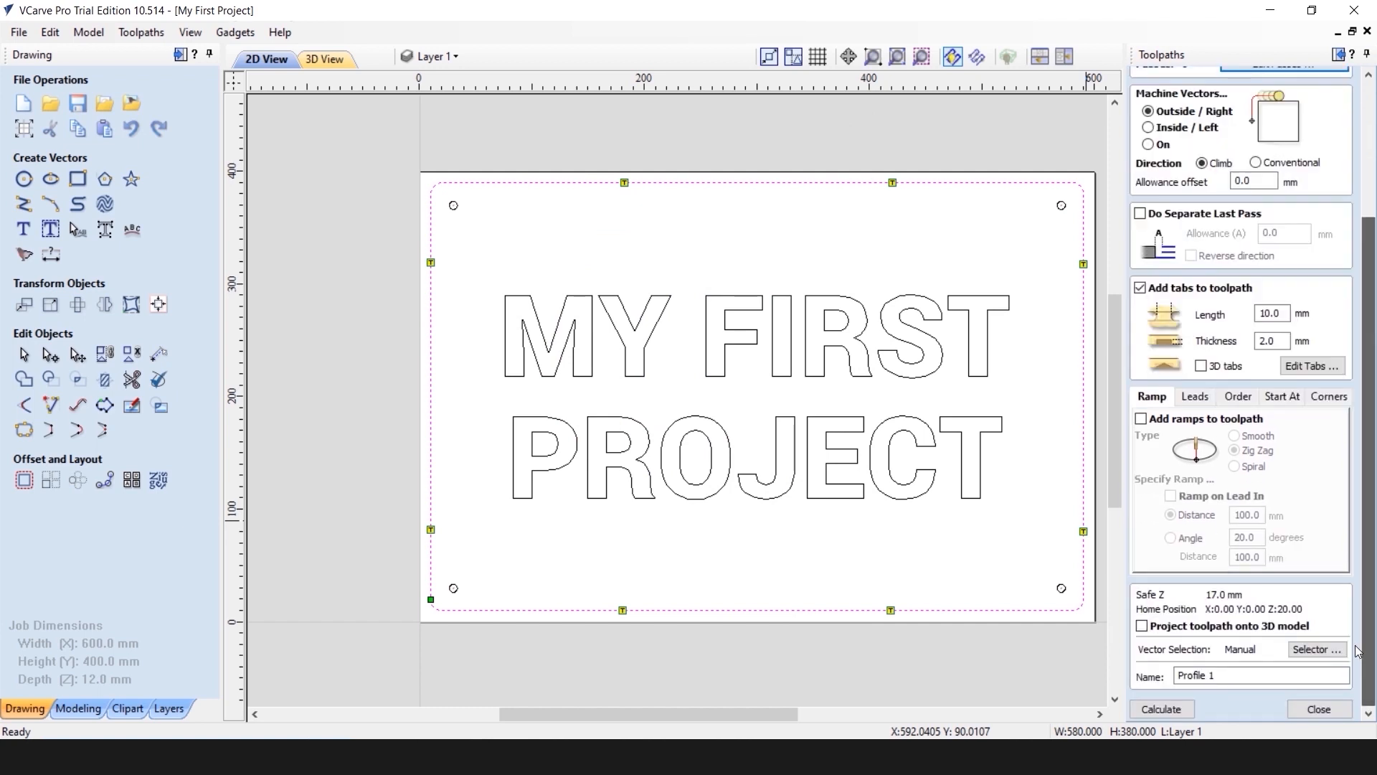
pyautogui.click(1162, 708)
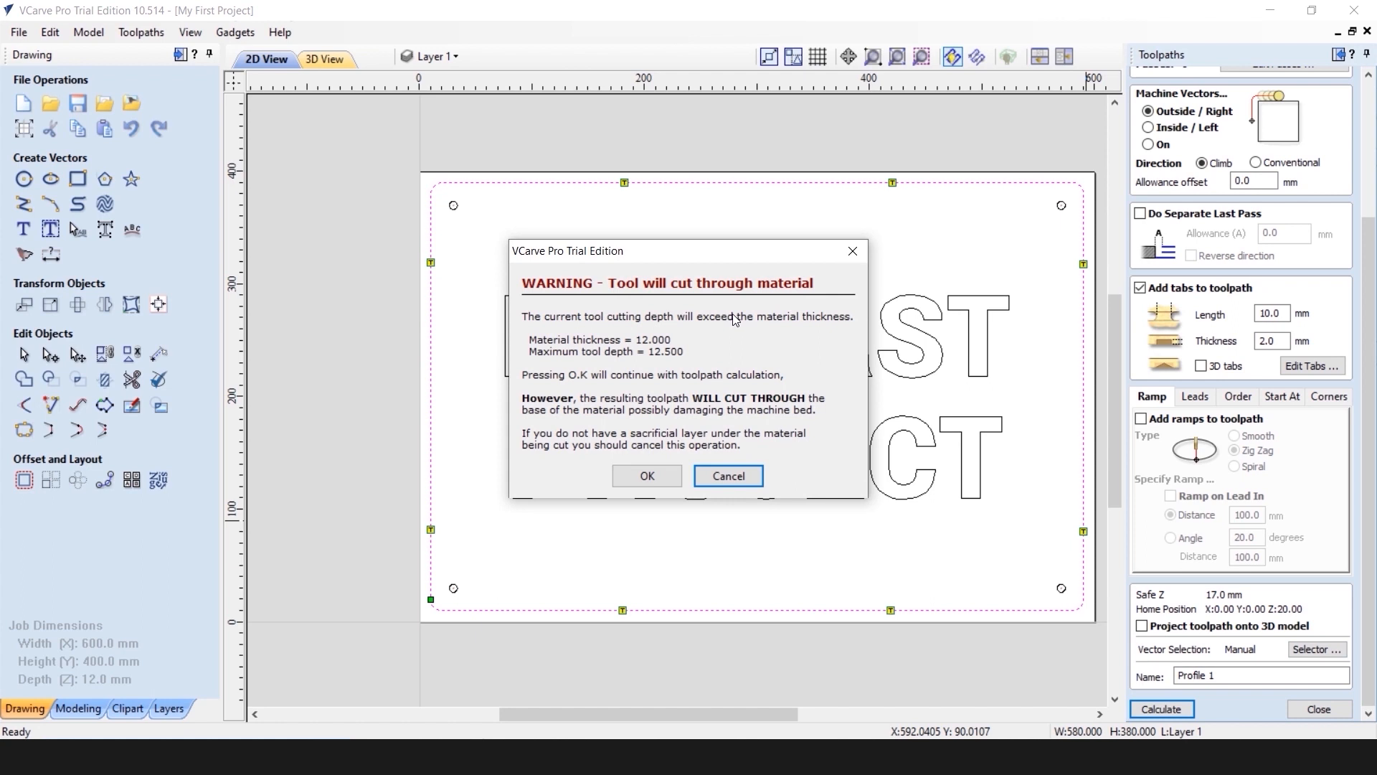
pyautogui.click(648, 477)
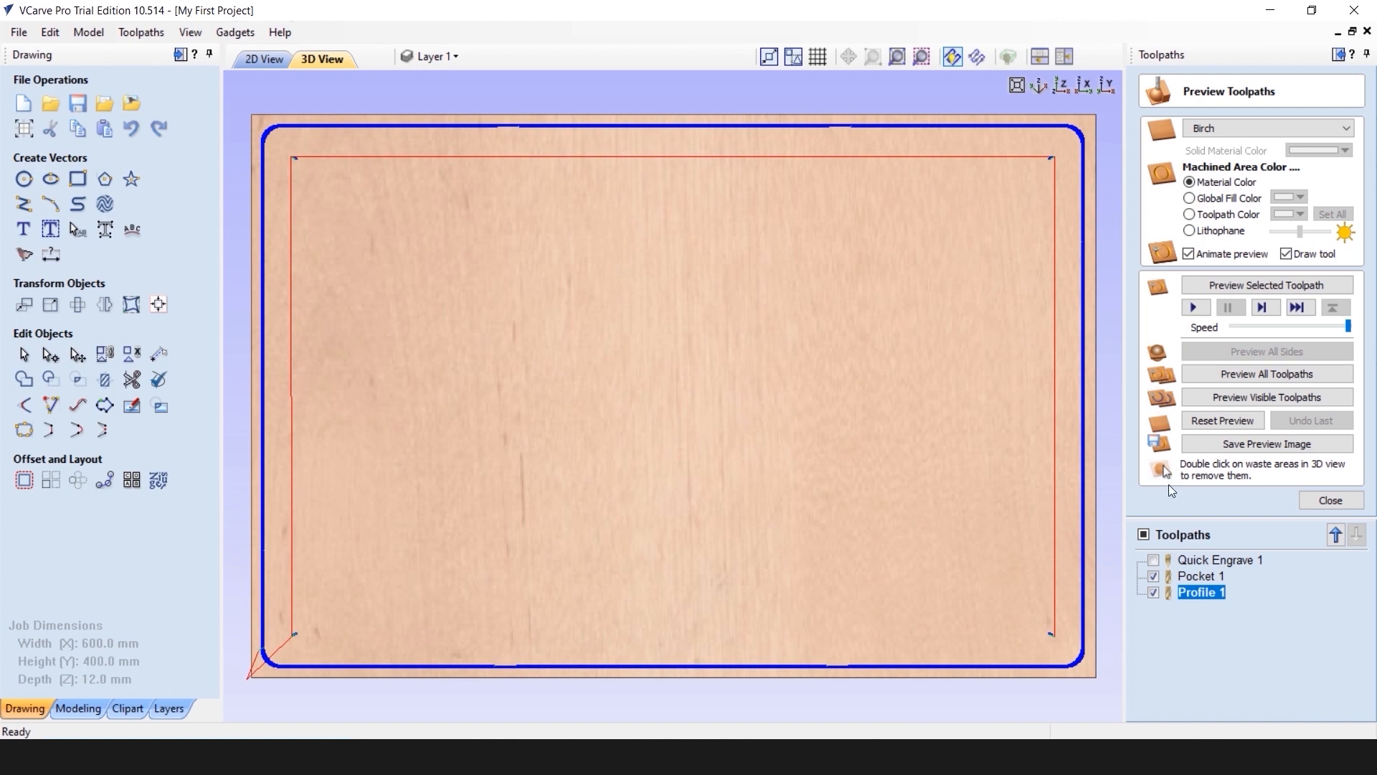
# Make all toolpaths visible and inspect them together on the sign in the 3D view
pyautogui.click(1144, 535)
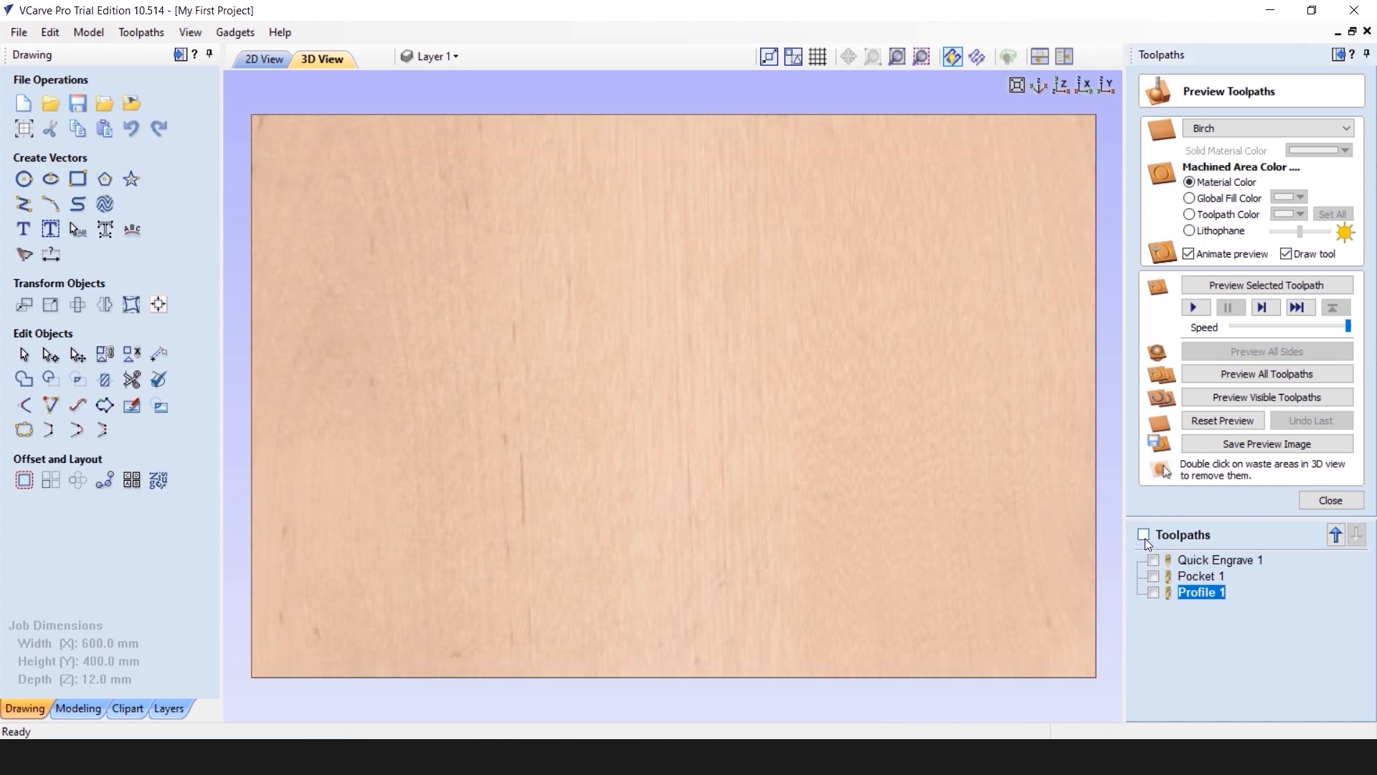
pyautogui.click(1144, 535)
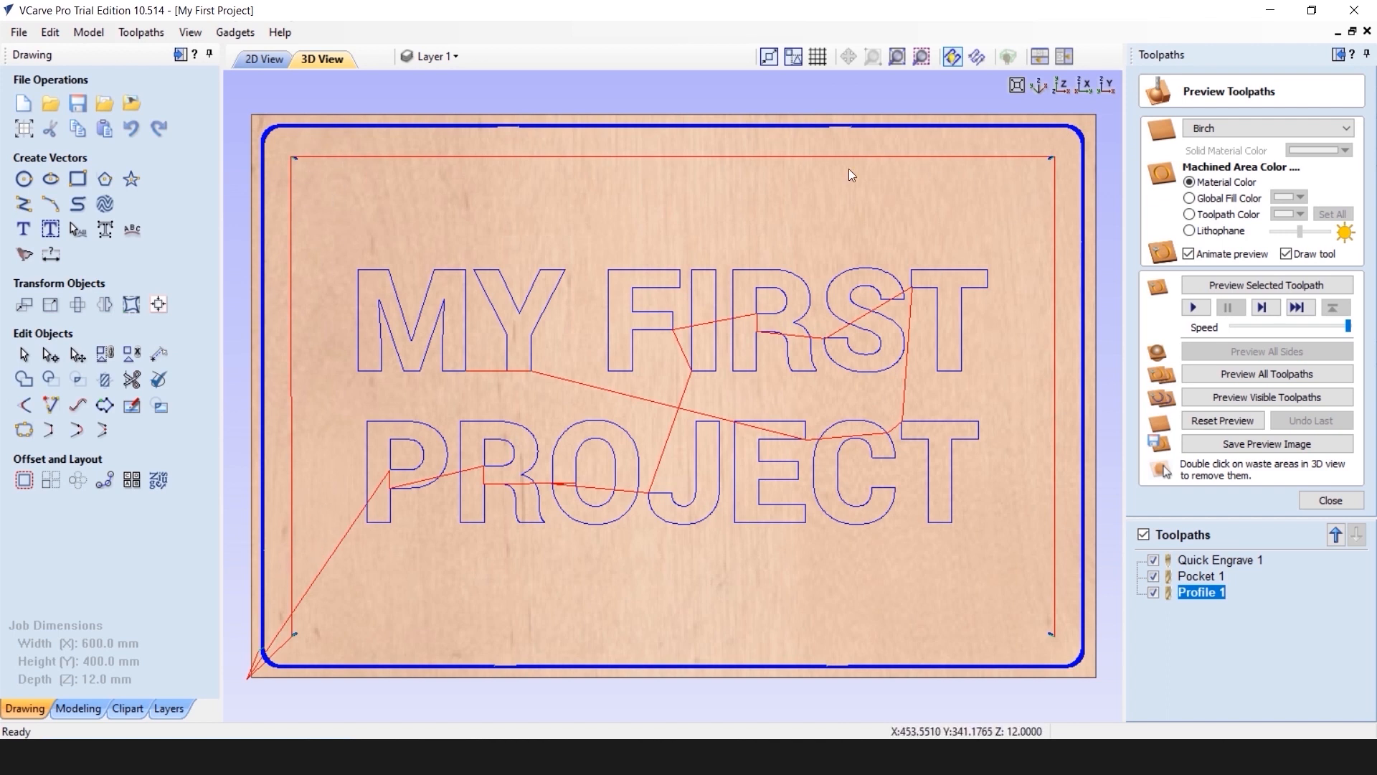
pyautogui.scroll(-2, 571, 229)
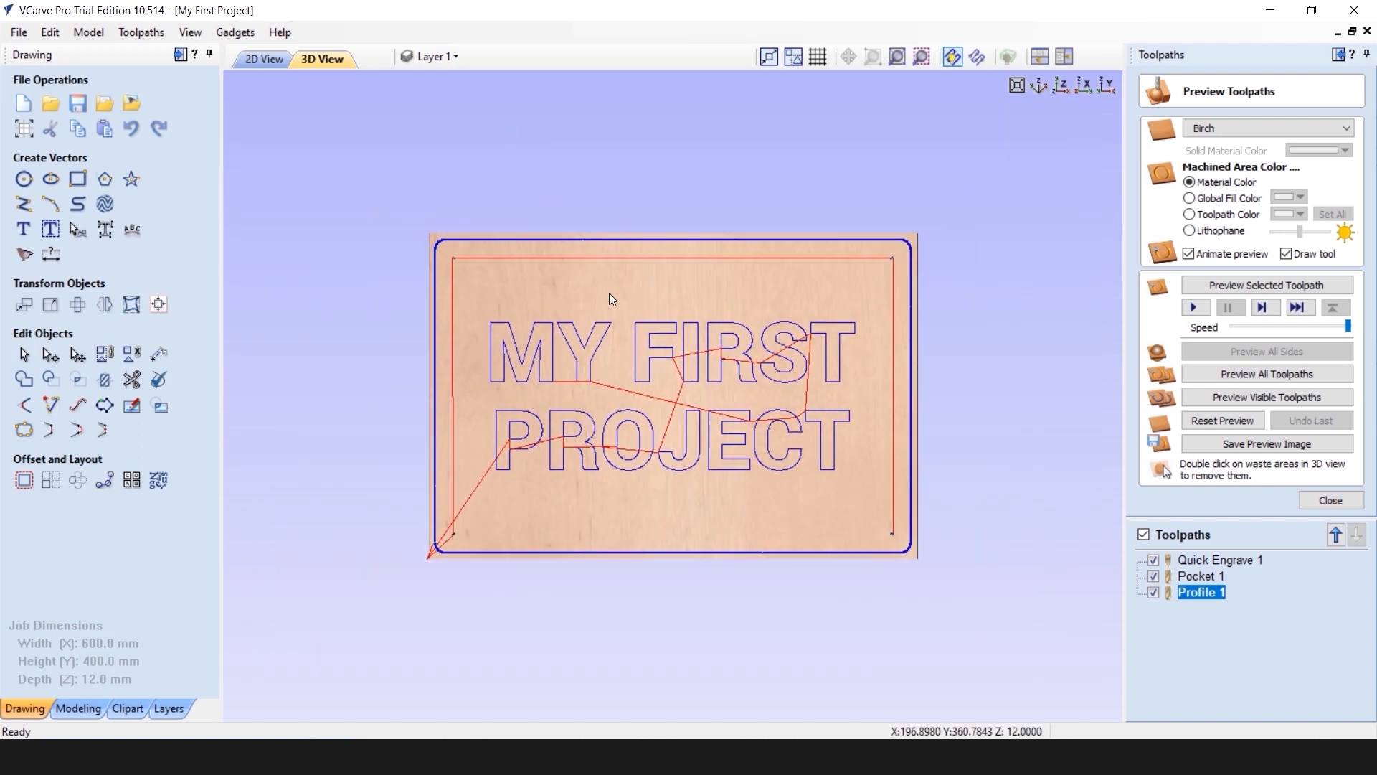
pyautogui.scroll(4, 555, 190)
pyautogui.scroll(-4, 469, 129)
pyautogui.scroll(4, 502, 126)
pyautogui.scroll(-3, 524, 124)
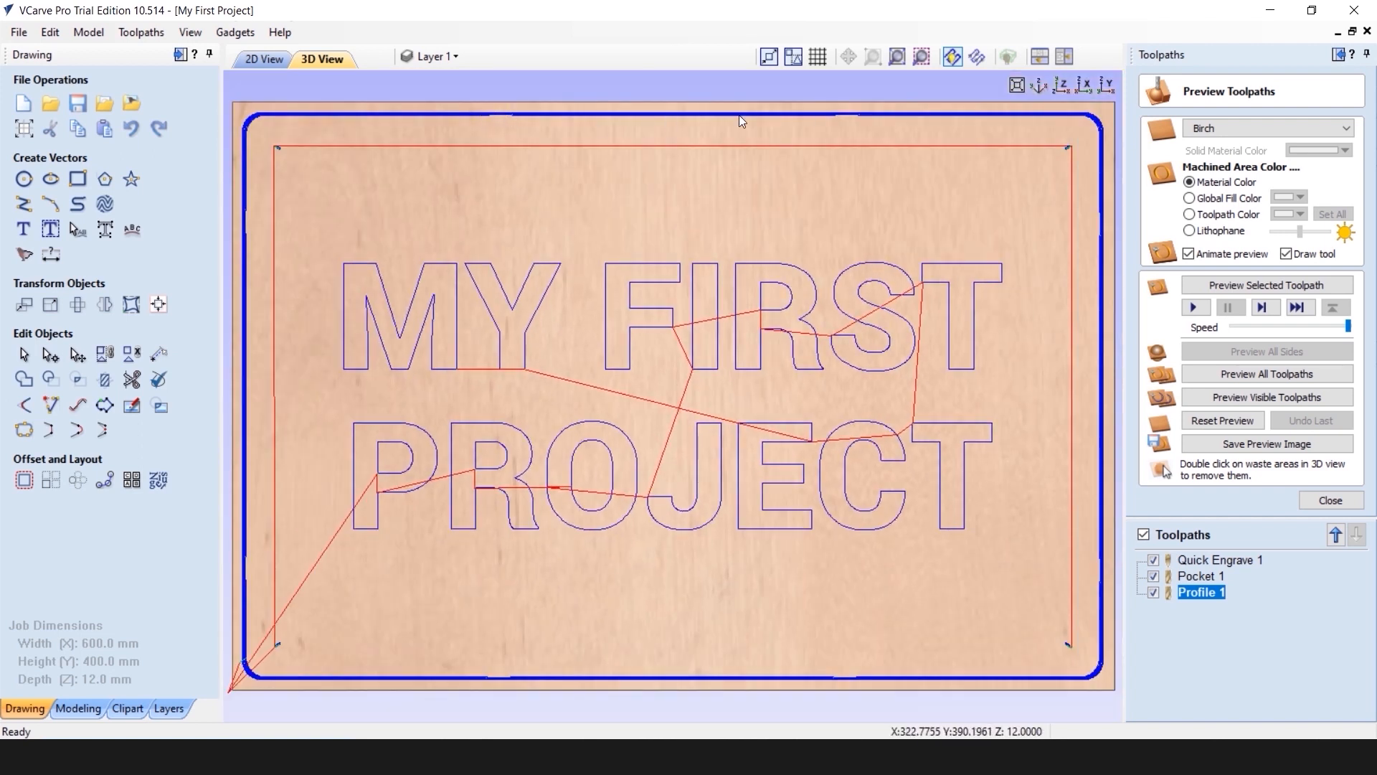
# Return to the 2D view, close the preview and review the engrave, pocket and profile toolpaths one by one
pyautogui.click(265, 59)
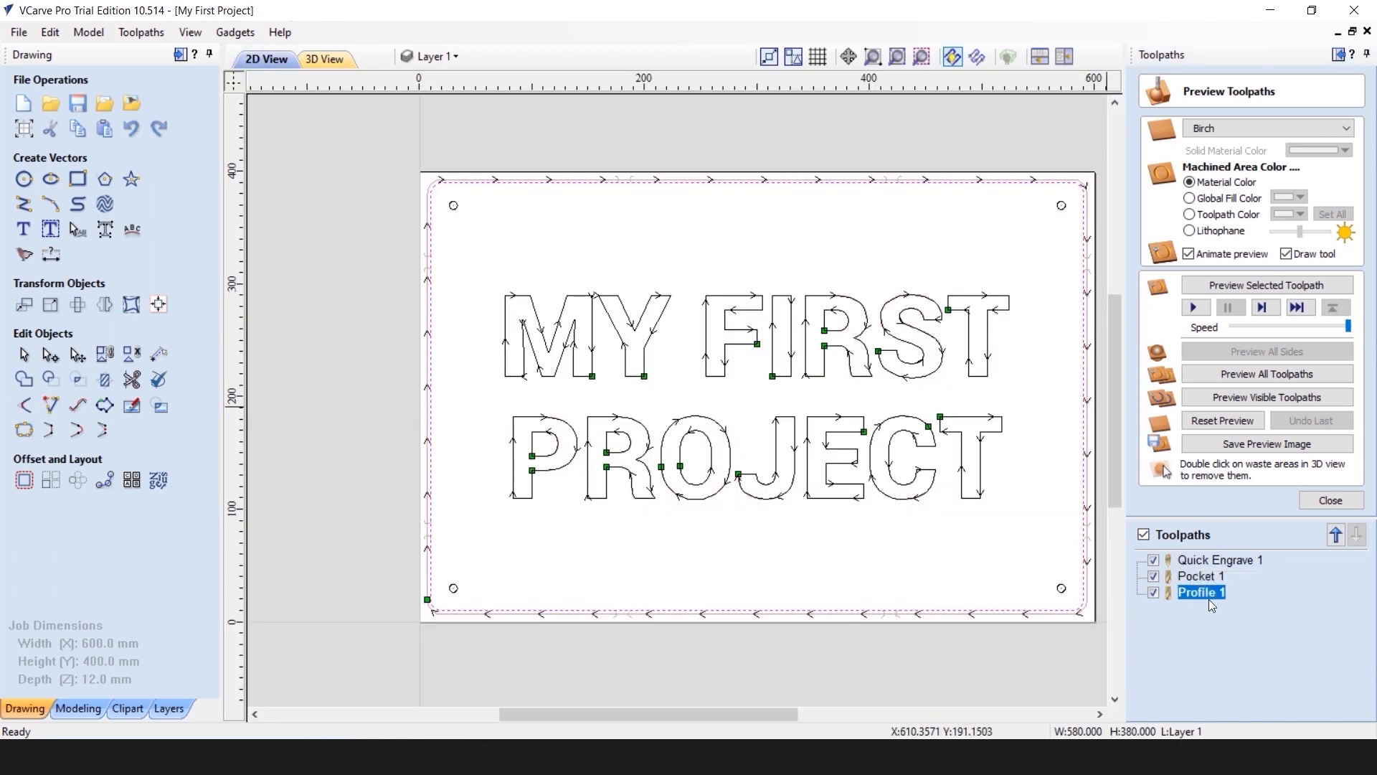
pyautogui.click(1330, 500)
pyautogui.click(1234, 437)
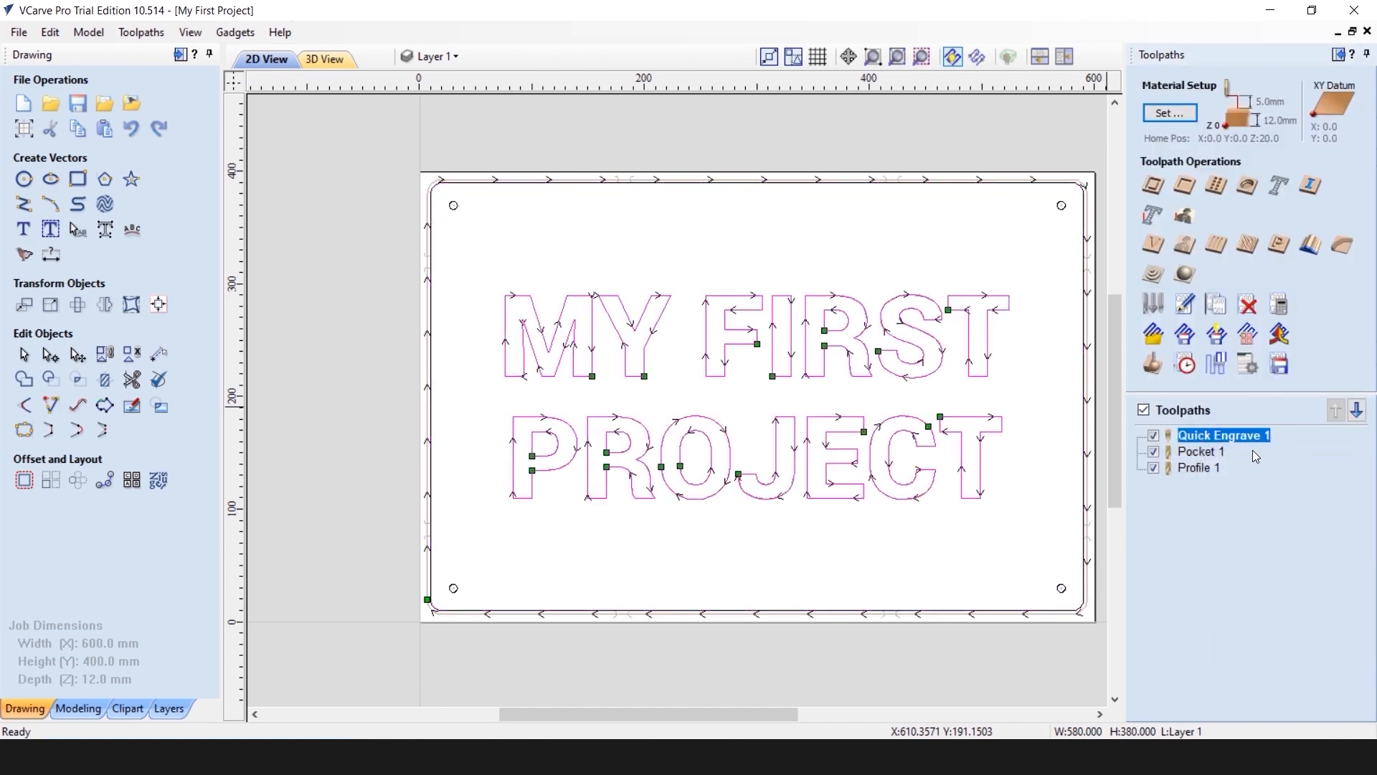
pyautogui.click(1235, 453)
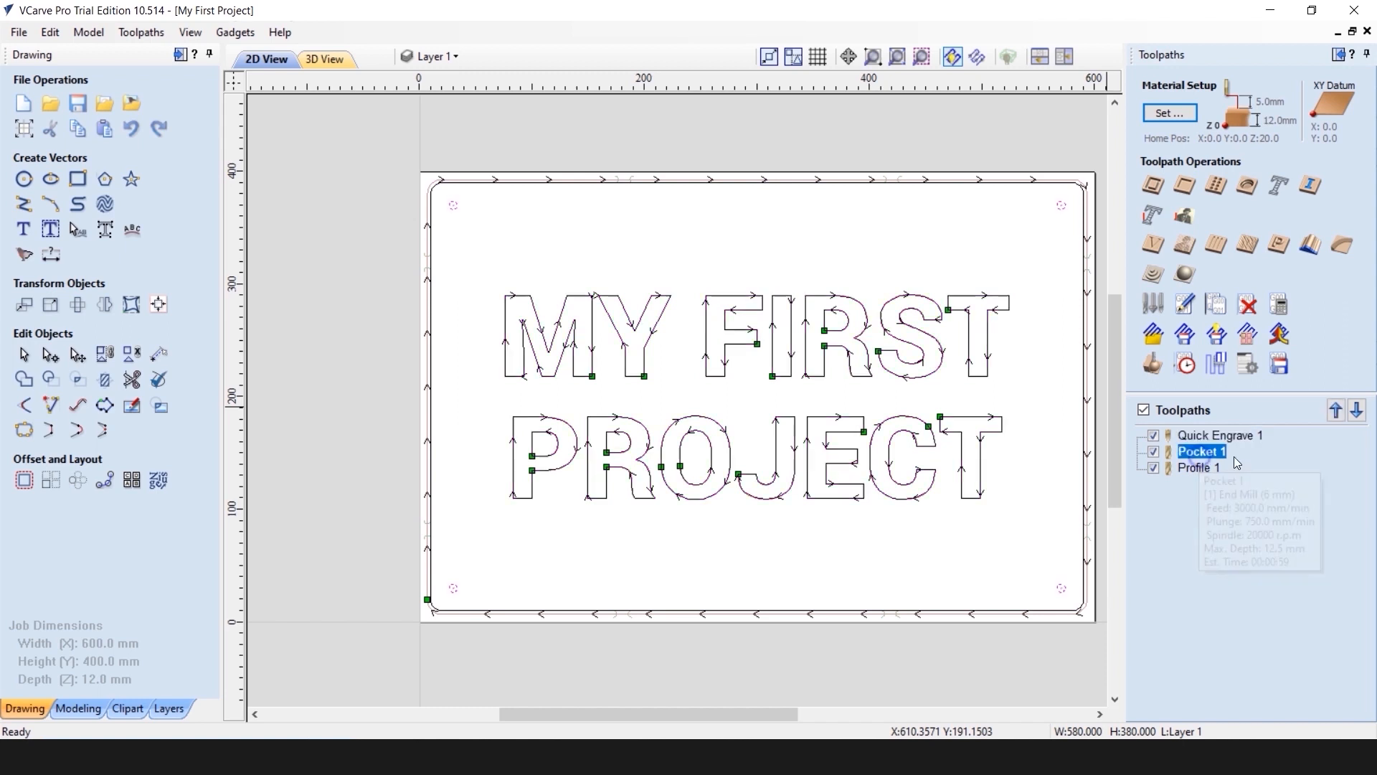
pyautogui.click(1202, 469)
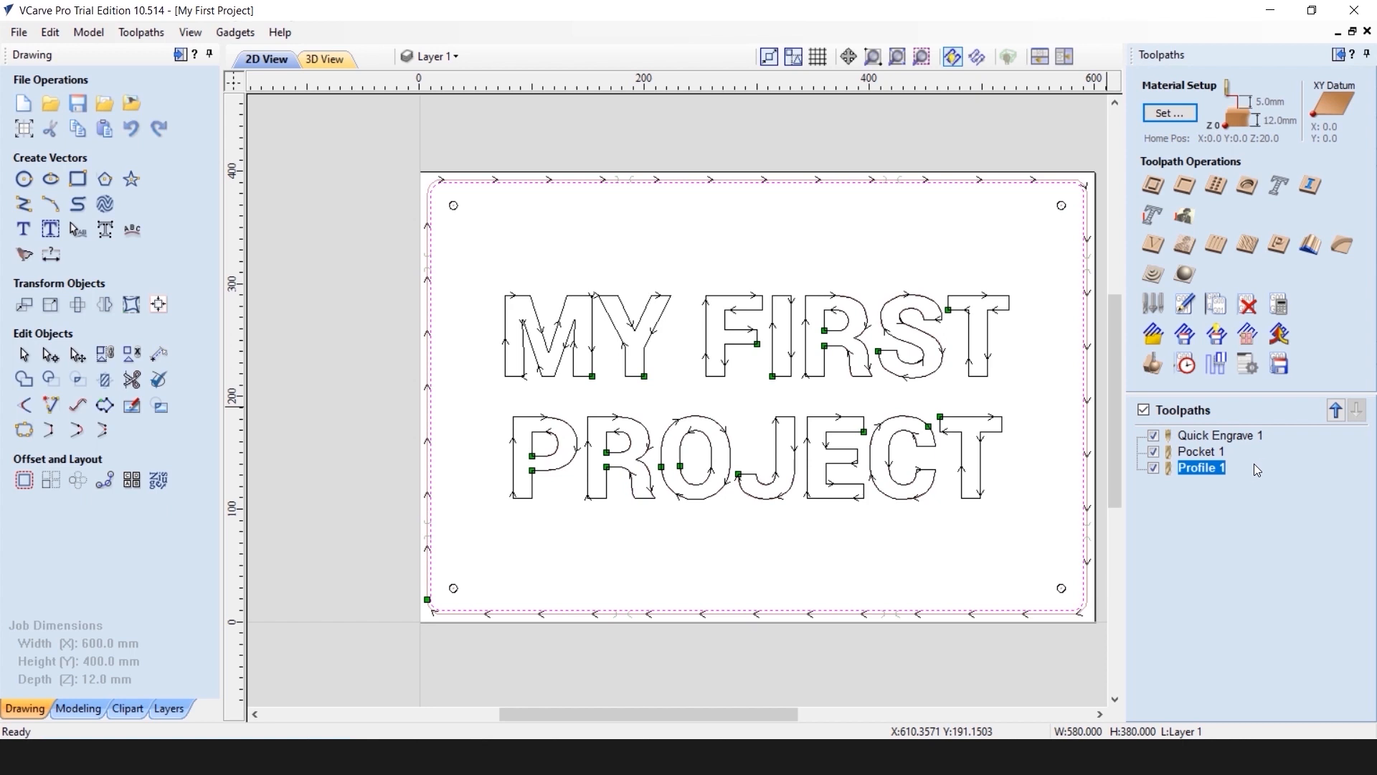
# Rename the Quick Engrave 1 toolpath as "Engrave - 6.35 mm v-groove"
pyautogui.moveTo(1203, 440)
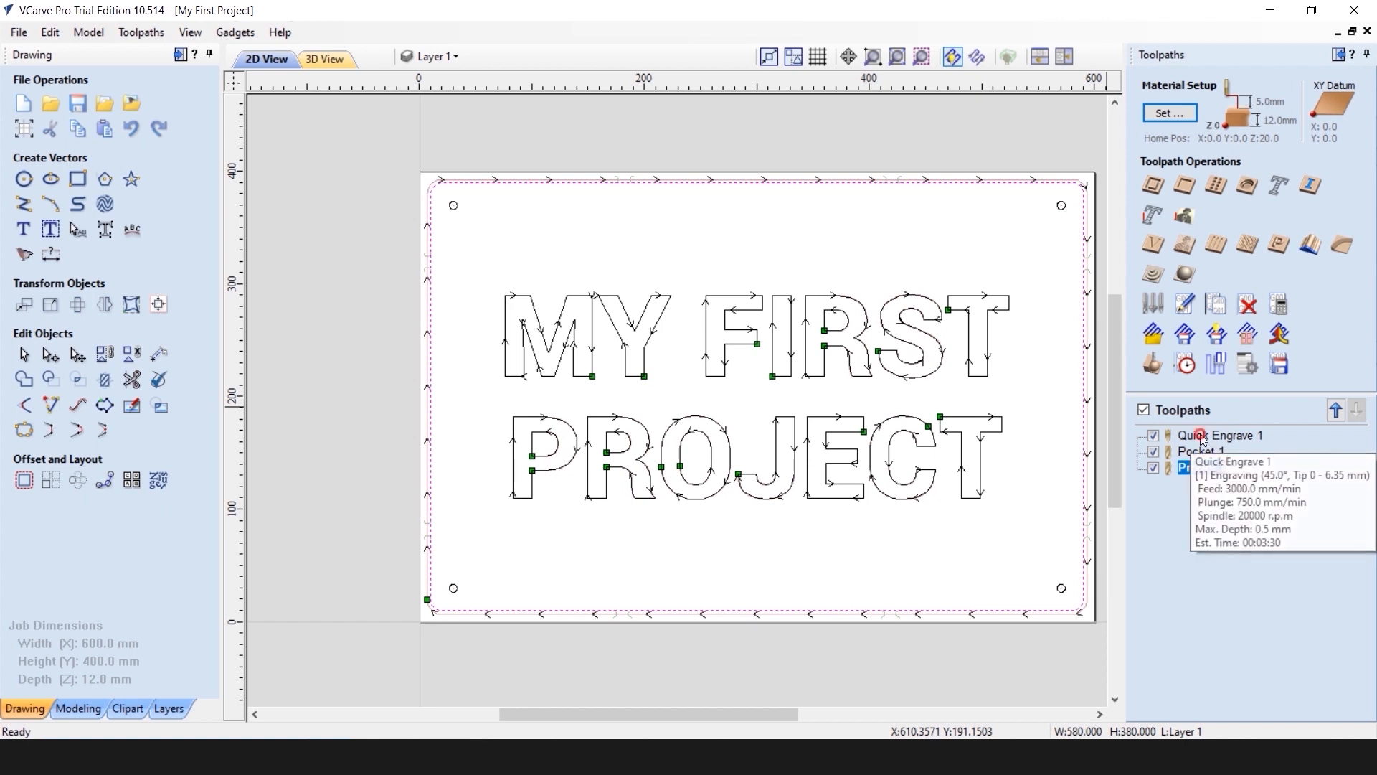
pyautogui.rightClick(1199, 438)
pyautogui.click(1233, 514)
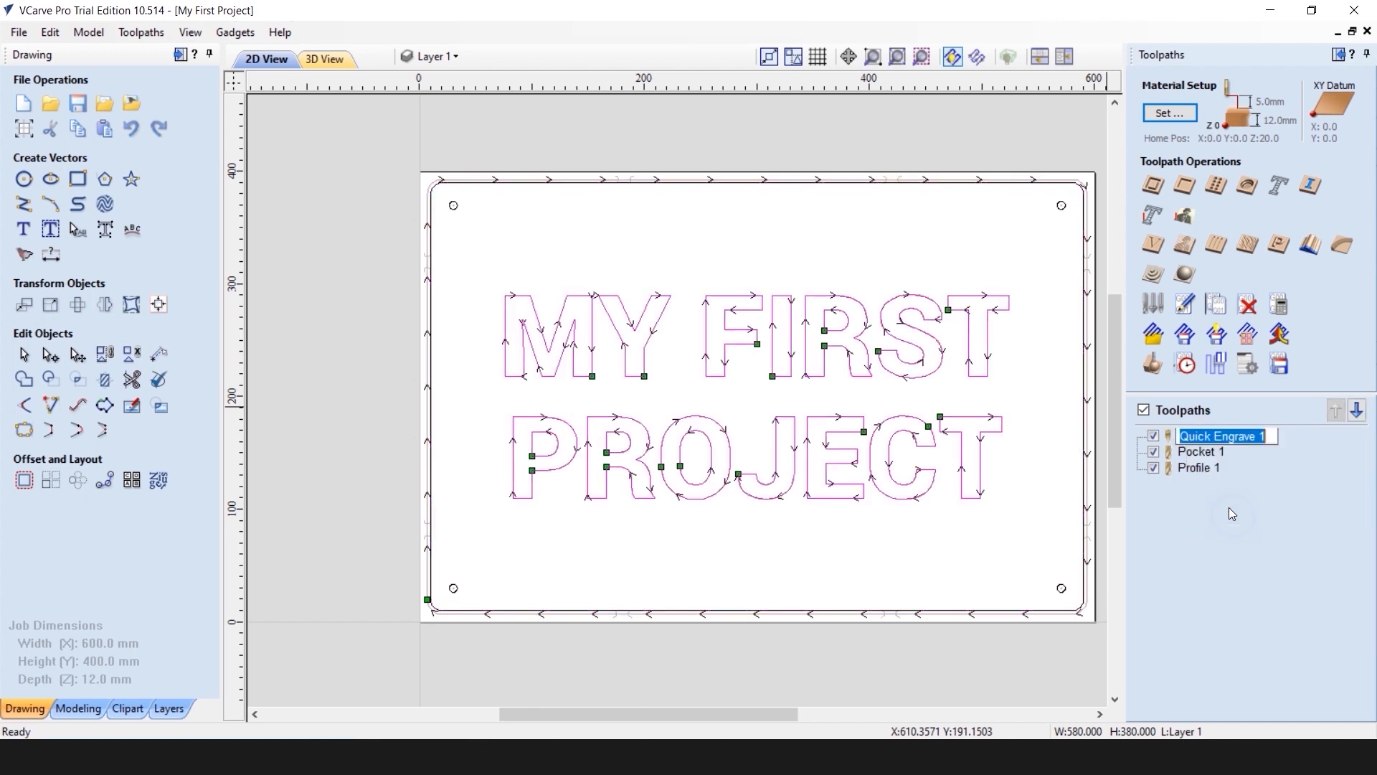
pyautogui.doubleClick(1195, 438)
pyautogui.press('Delete')
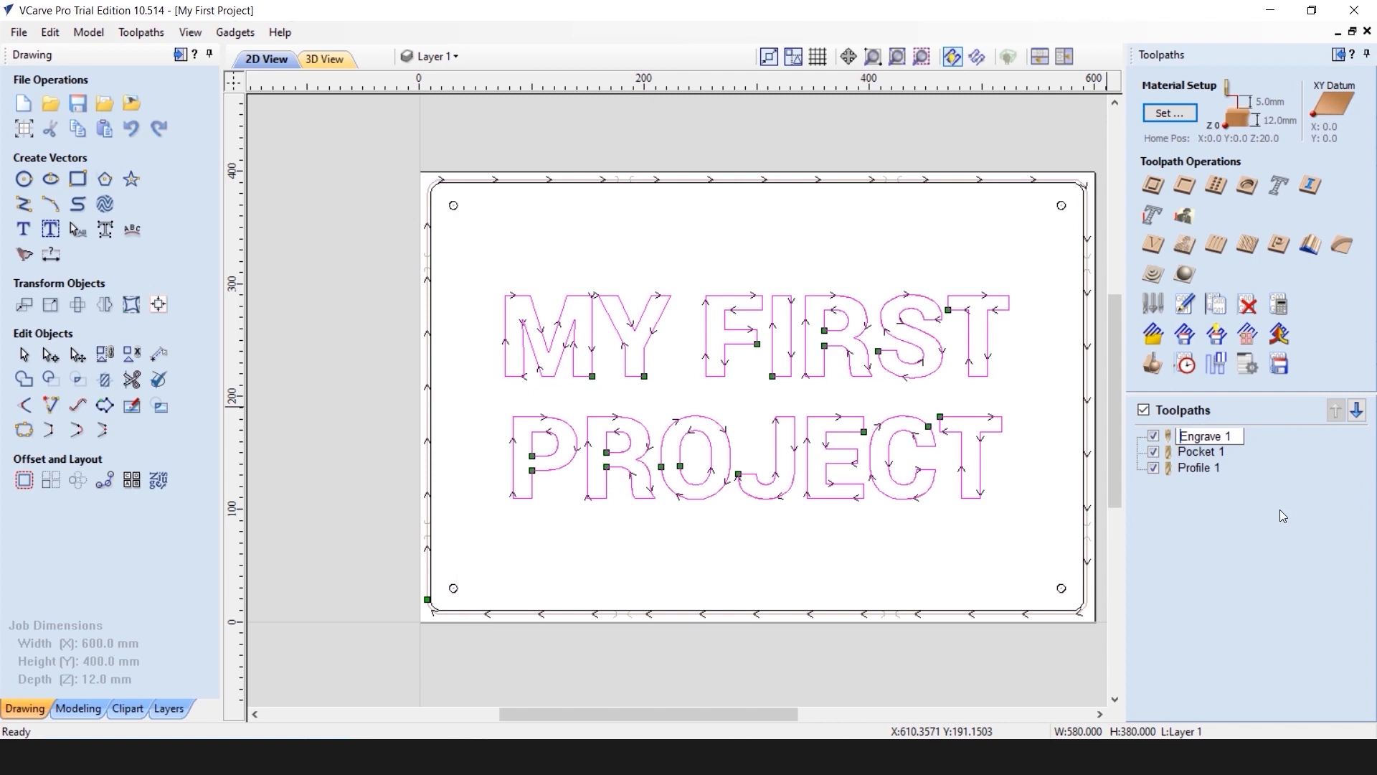
pyautogui.press('BackSpace')
pyautogui.write('- 6.35 mm')
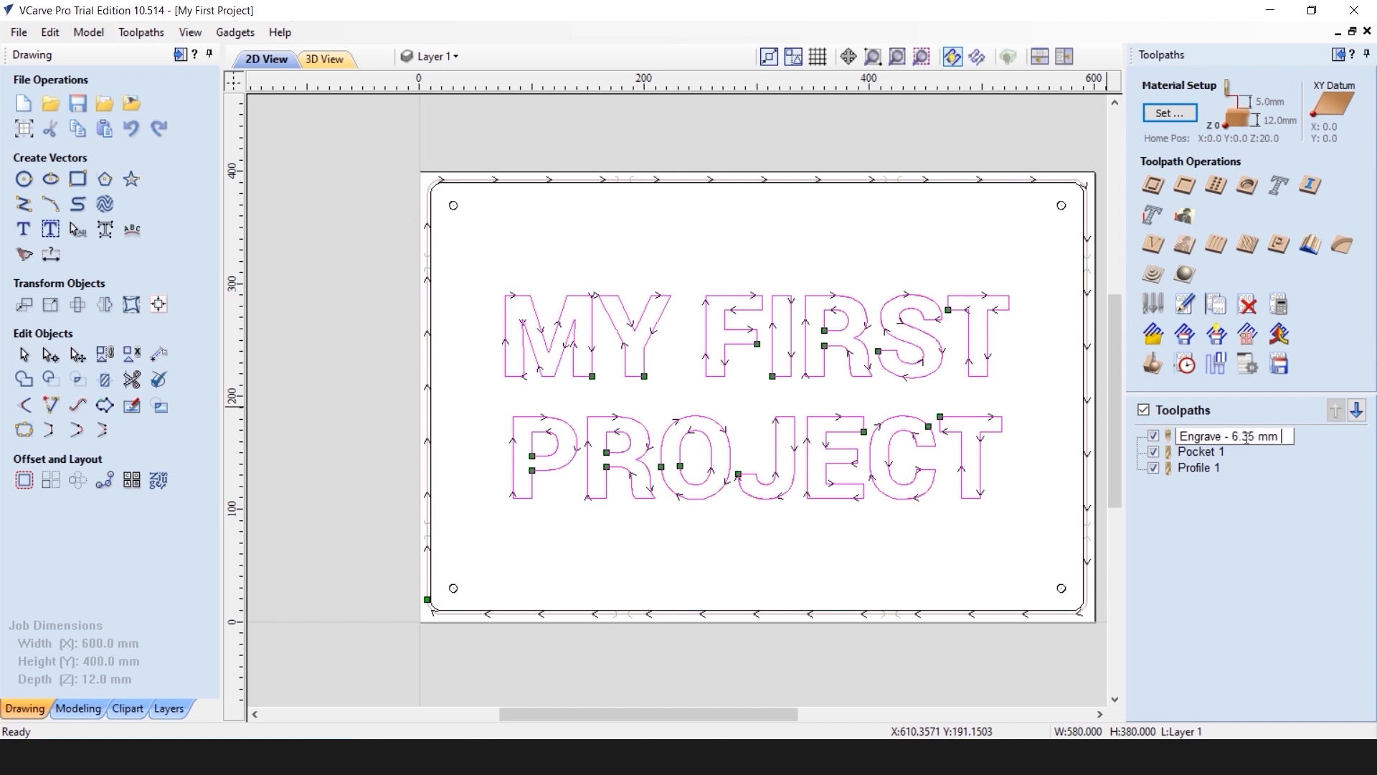
pyautogui.write(' v-groove')
pyautogui.press('Return')
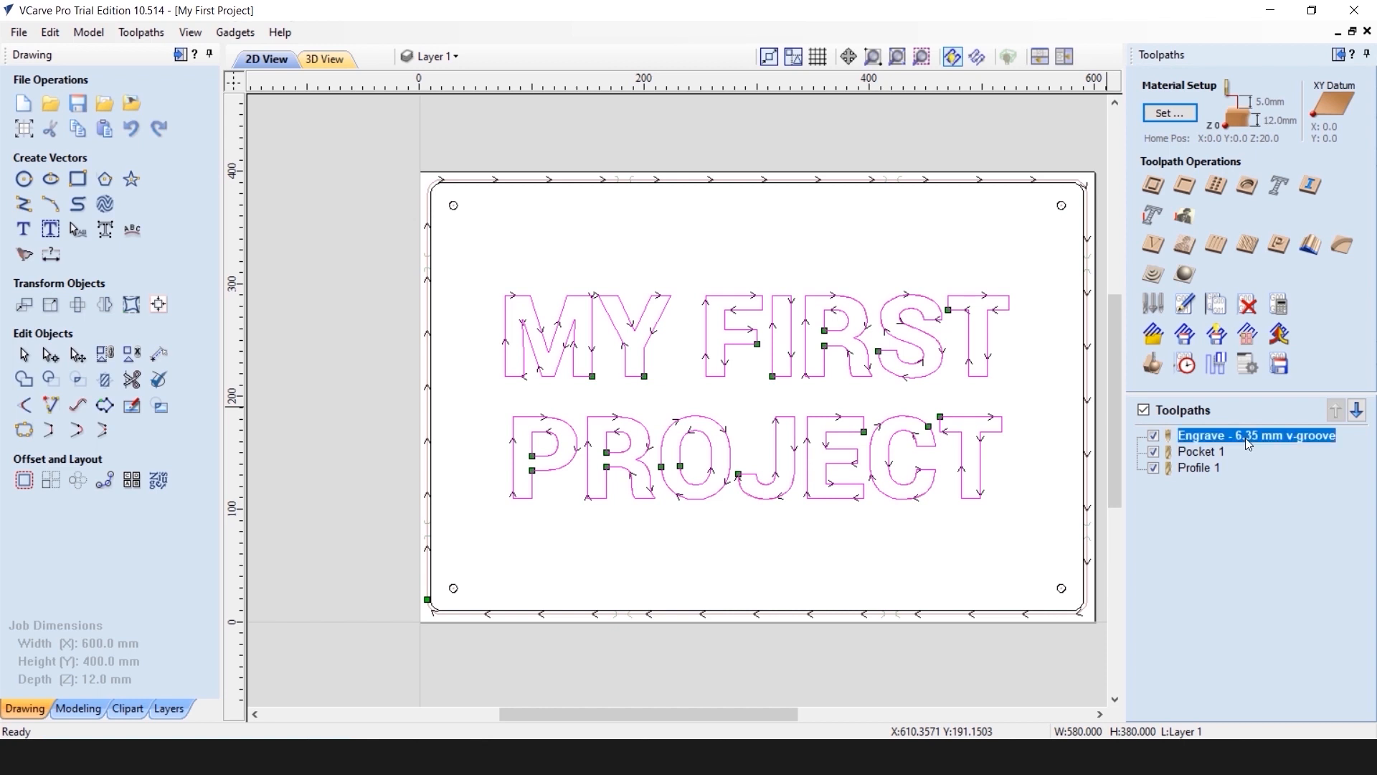
# Rename the Pocket 1 toolpath as "Pocket - 6 mm flat end"
pyautogui.click(1210, 449)
pyautogui.rightClick(1211, 451)
pyautogui.click(1240, 530)
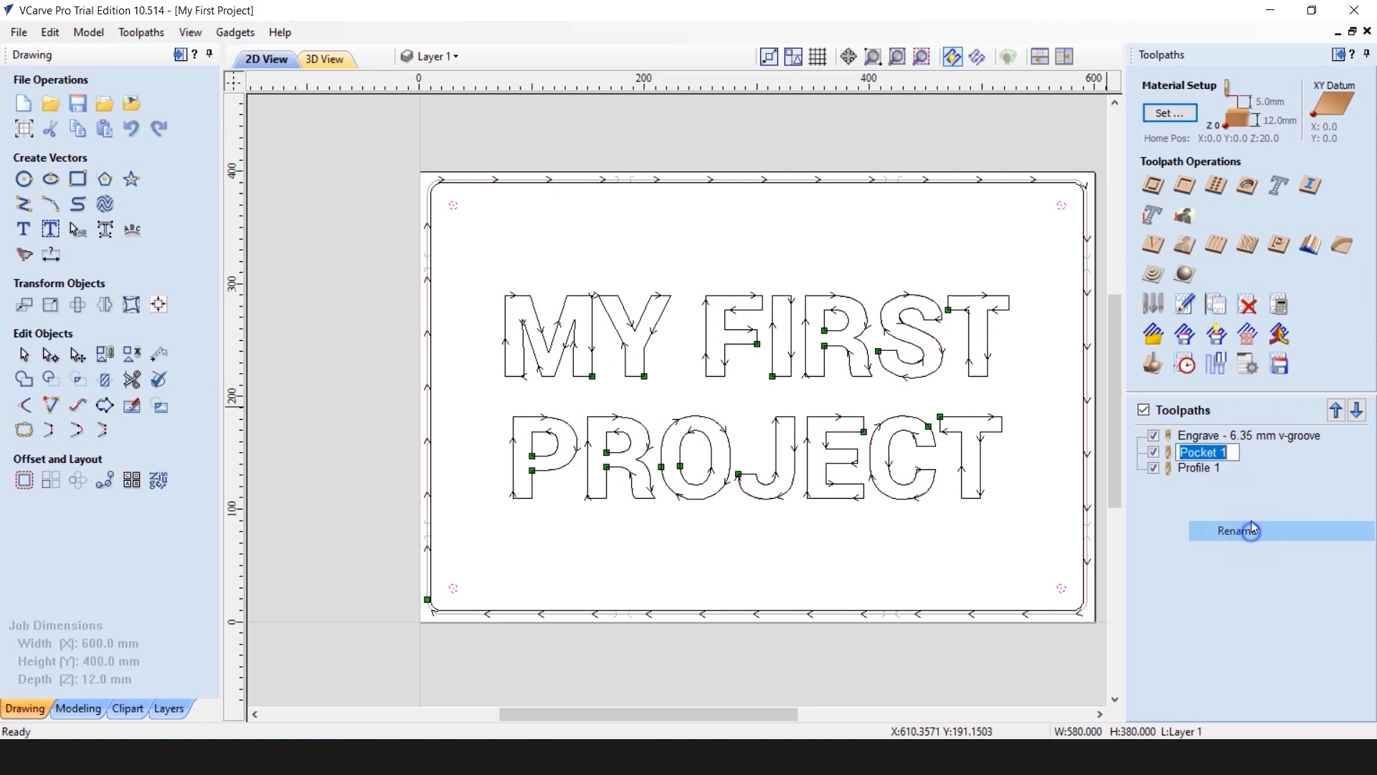
pyautogui.doubleClick(1232, 451)
pyautogui.write('- 6')
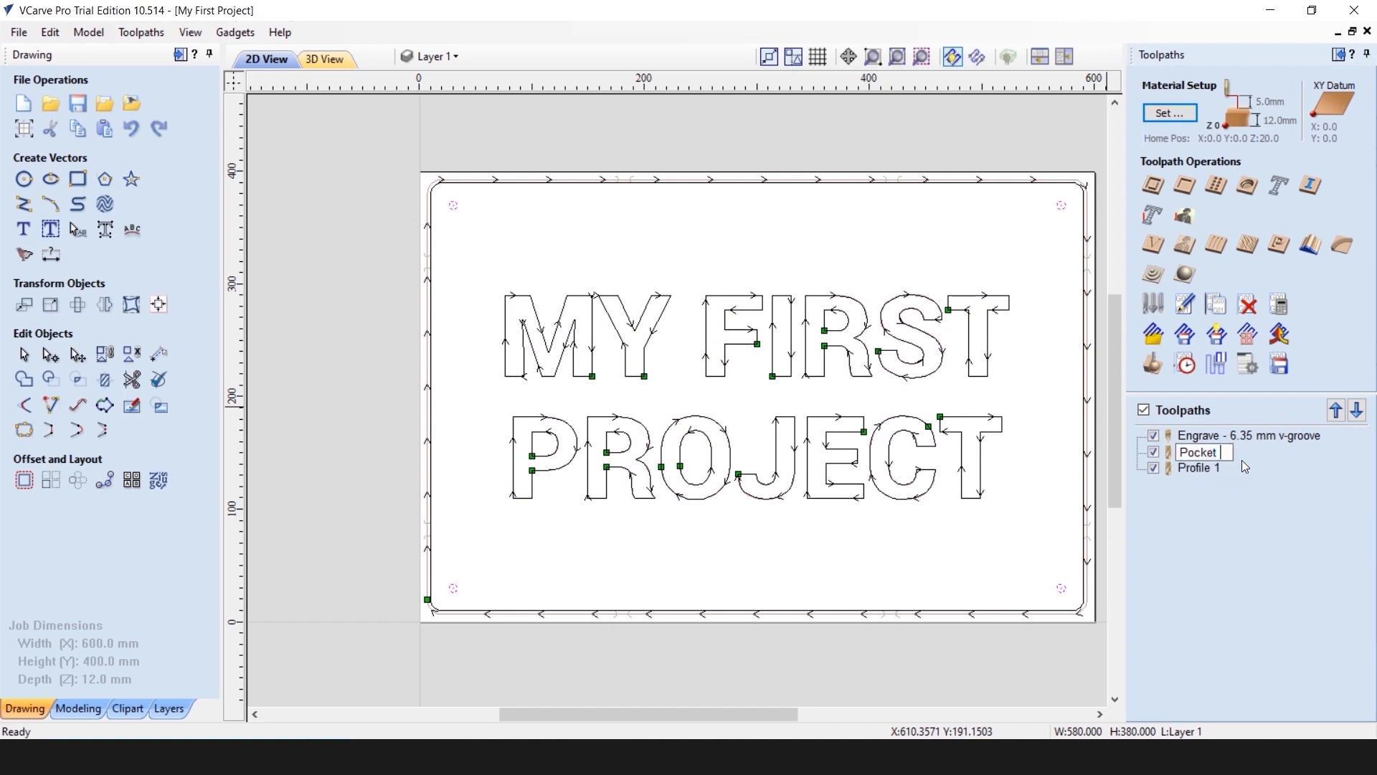
pyautogui.write(' mm flat end')
pyautogui.press('Return')
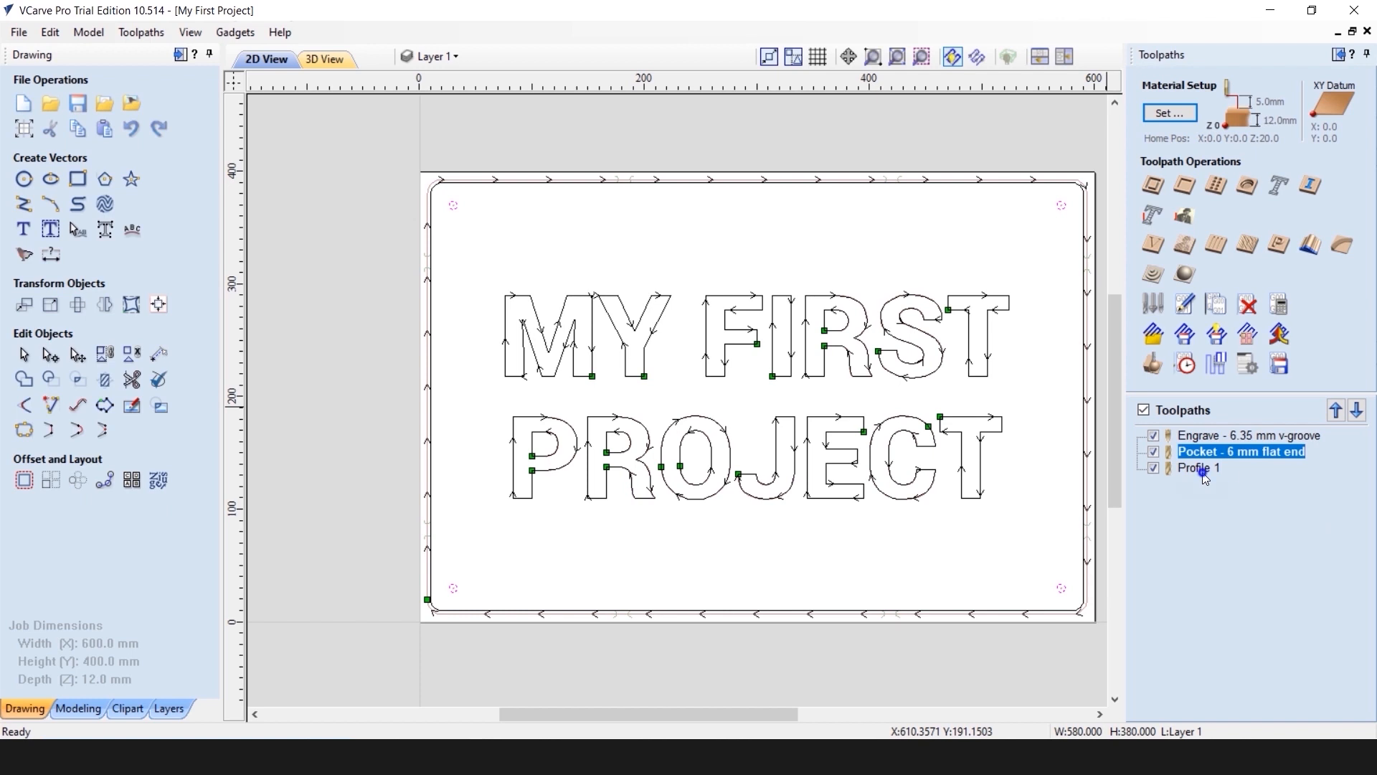
# Rename the Profile 1 toolpath as "Profile - 6 mm flat end"
pyautogui.click(1200, 468)
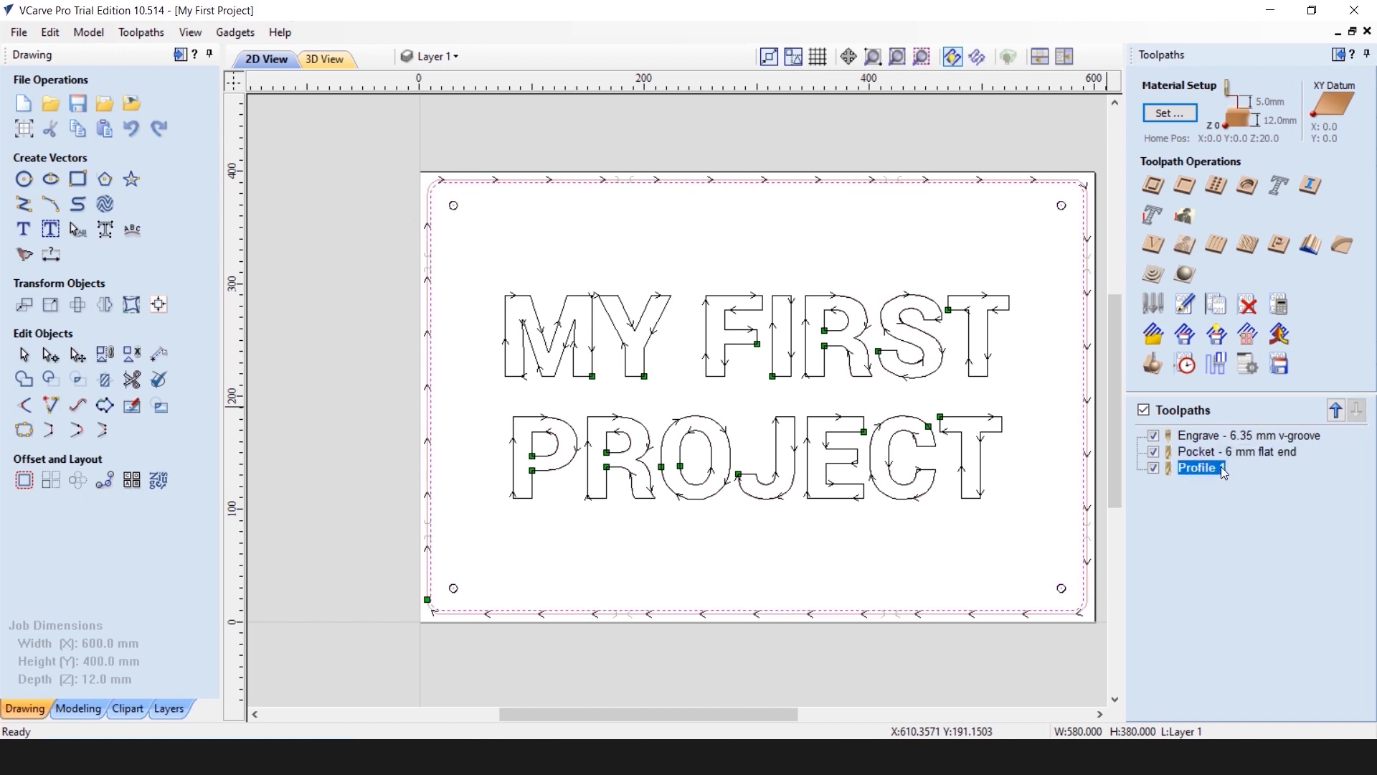
pyautogui.rightClick(1220, 466)
pyautogui.click(1235, 546)
pyautogui.moveTo(1219, 470); pyautogui.dragTo(1231, 470)
pyautogui.write('- 6 mm flat end')
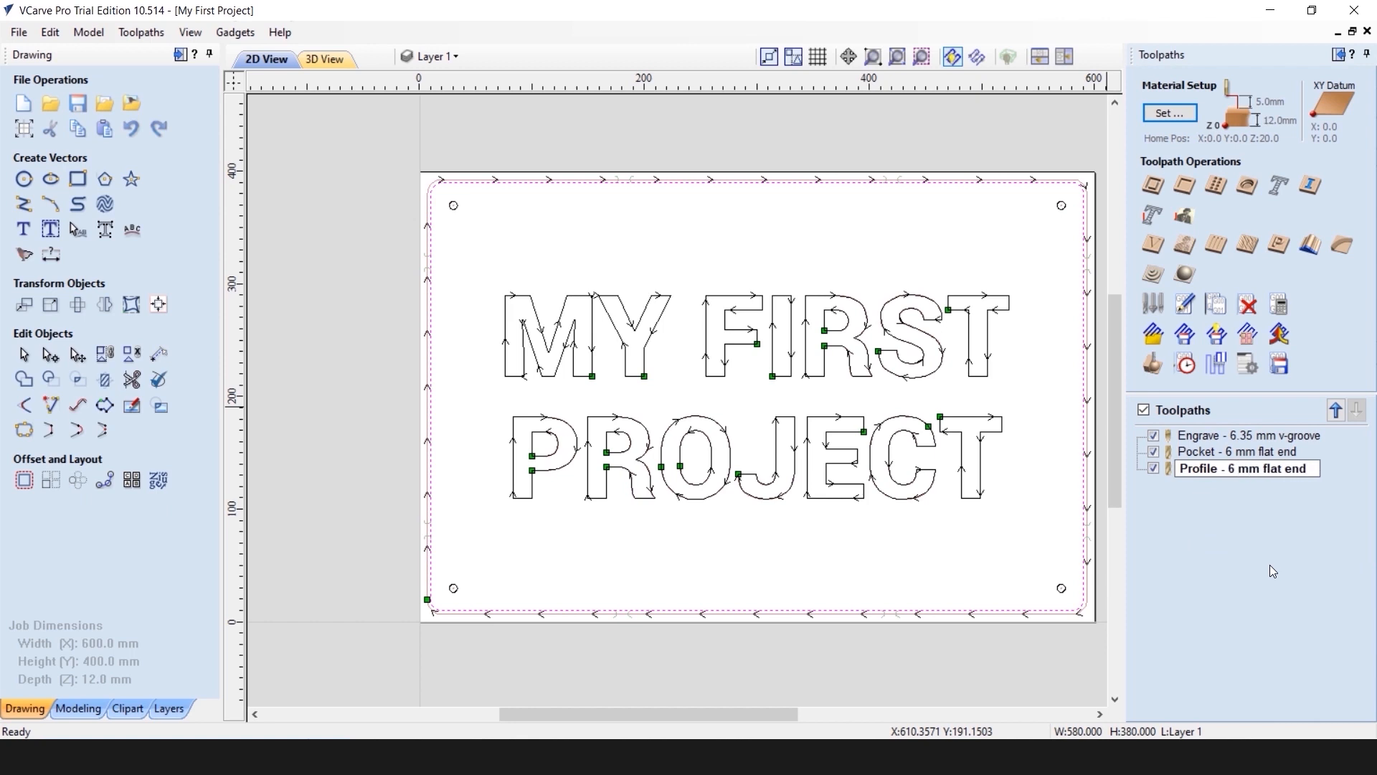
pyautogui.press('Return')
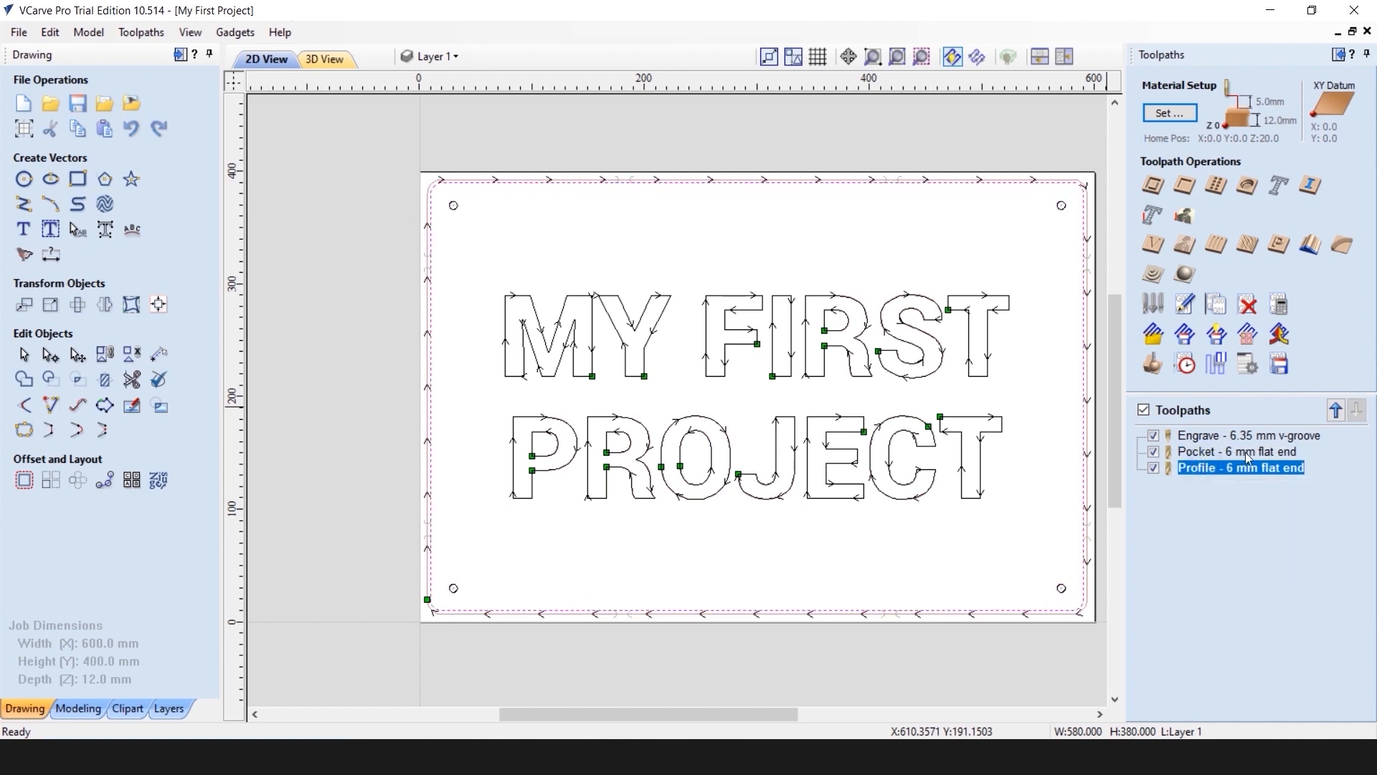
# Move the profile toolpath up to first place in the toolpath order and back down to last place
pyautogui.click(1337, 415)
pyautogui.click(1337, 415)
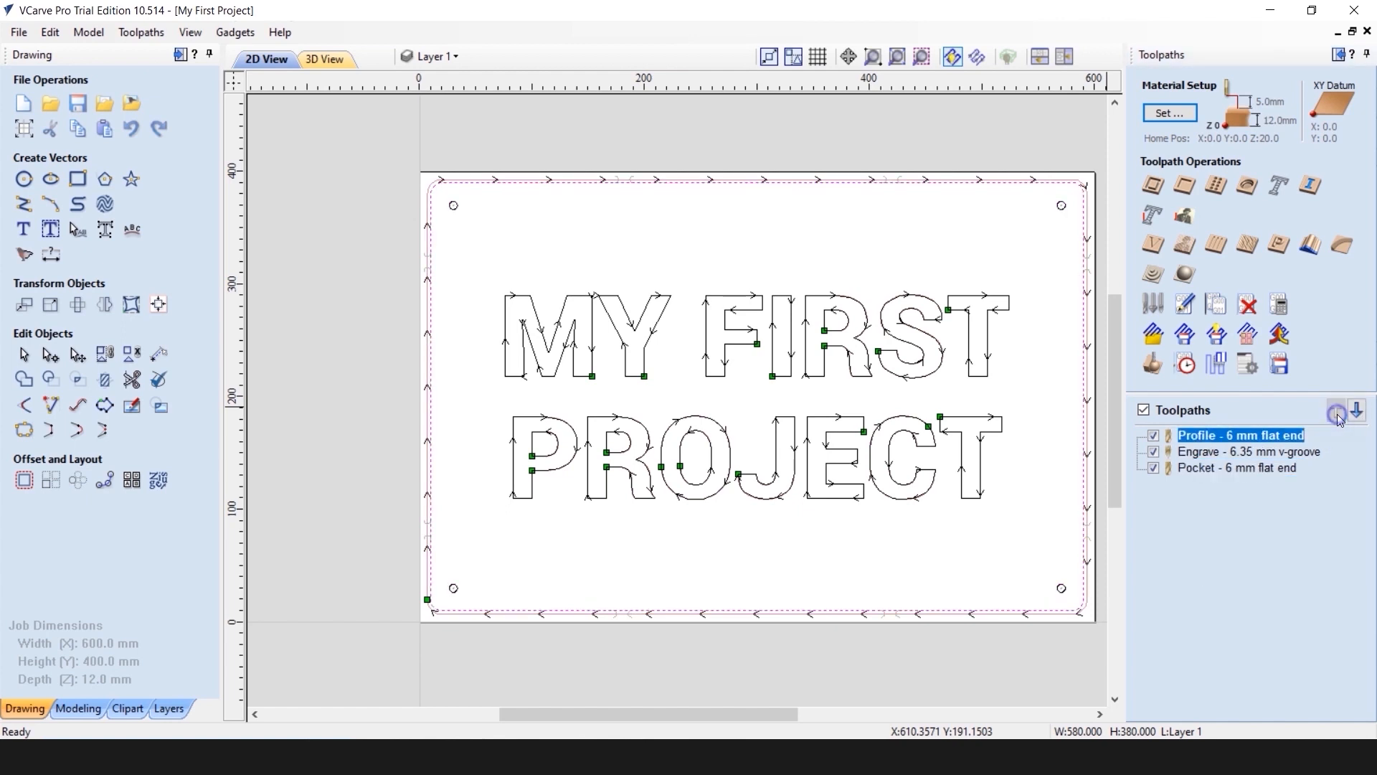
pyautogui.click(1360, 411)
pyautogui.click(1360, 411)
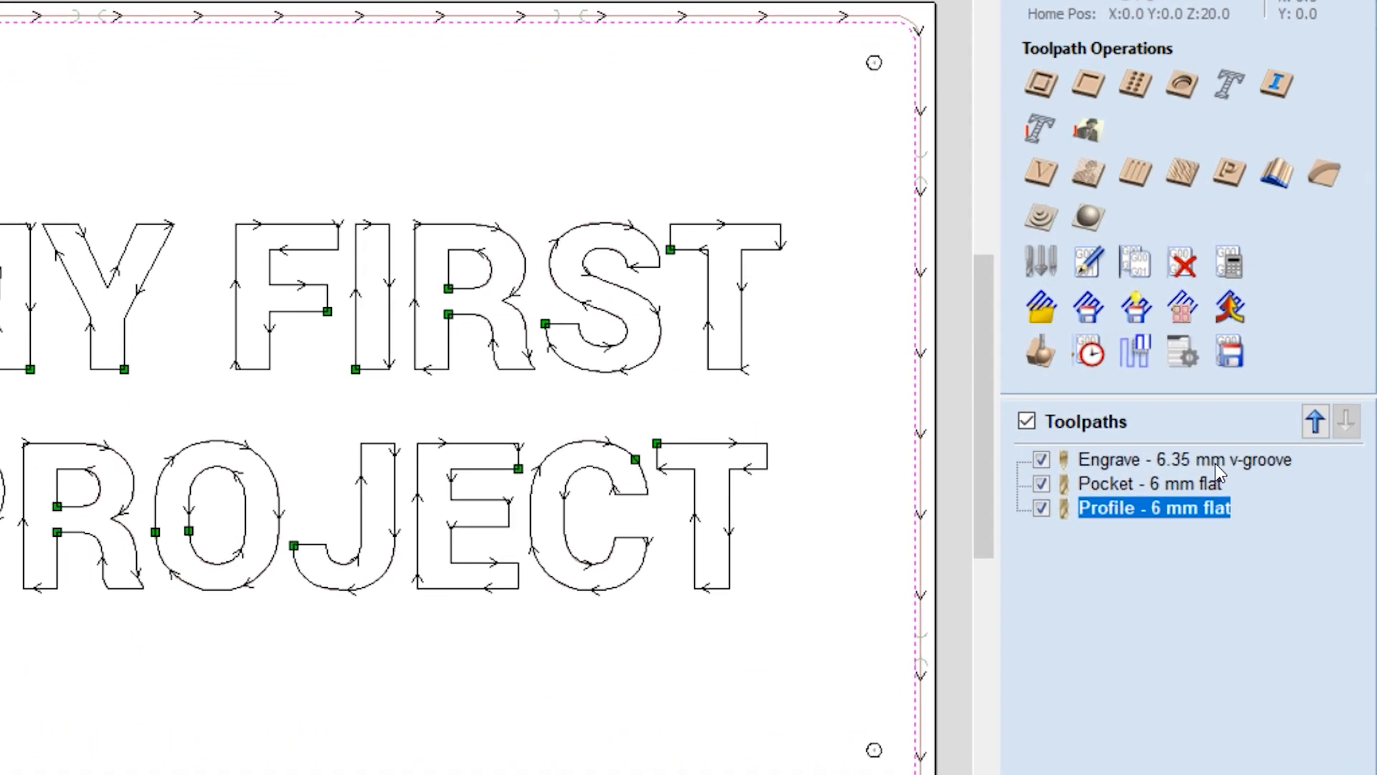
# Save all visible toolpaths to multiple files, grouped where possible, with the YetiTool SmartBench (*.gcode) post processor, under the name "First Routing Project"
pyautogui.moveTo(1269, 437)
pyautogui.click(1026, 421)
pyautogui.click(1026, 421)
pyautogui.click(1231, 353)
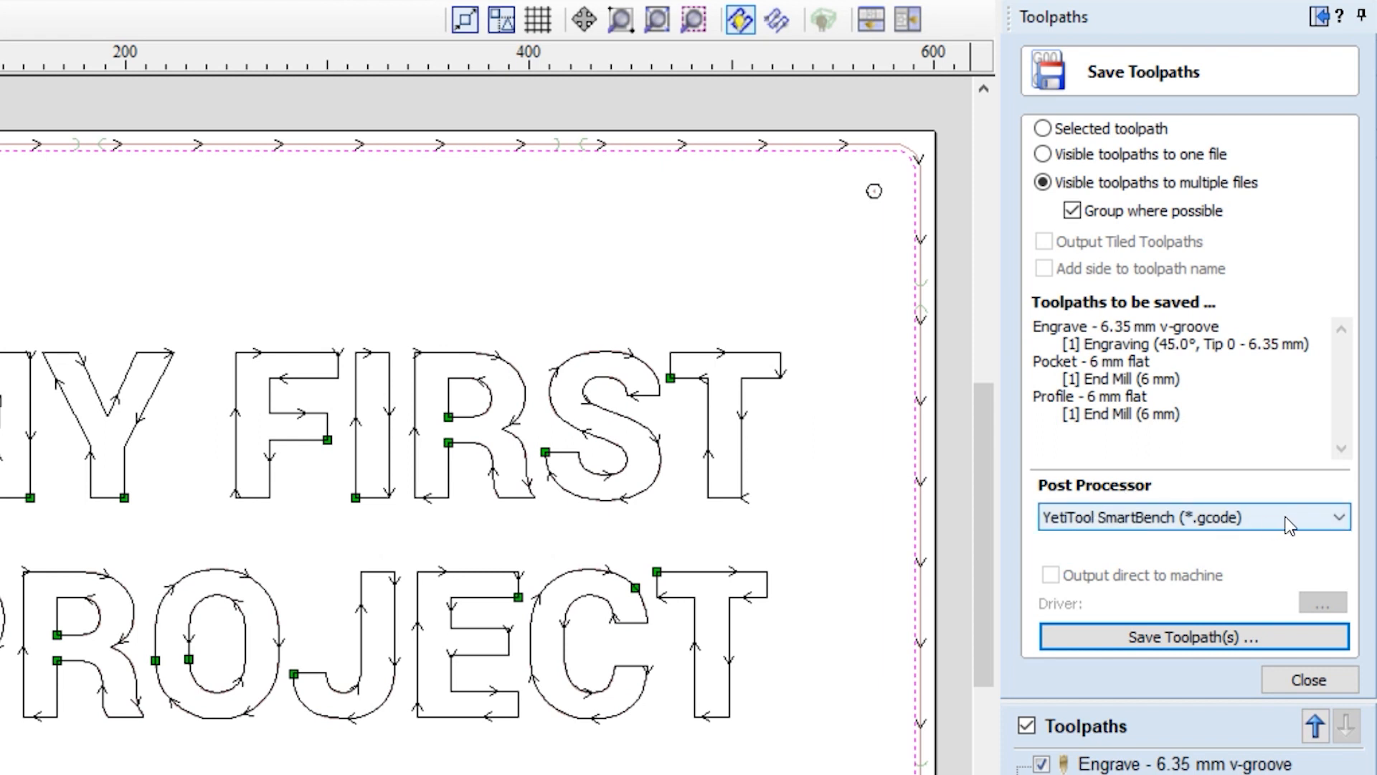
pyautogui.click(1175, 643)
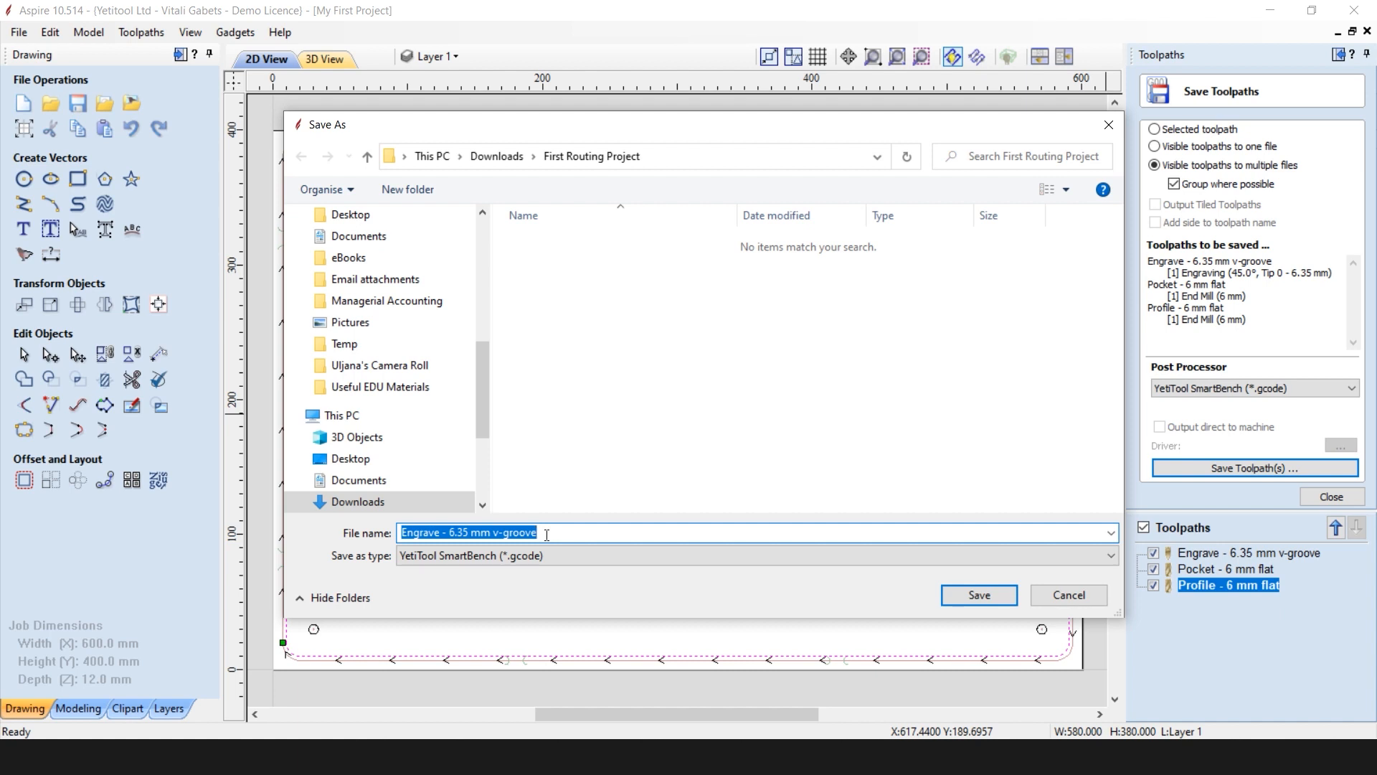
pyautogui.write('Fi')
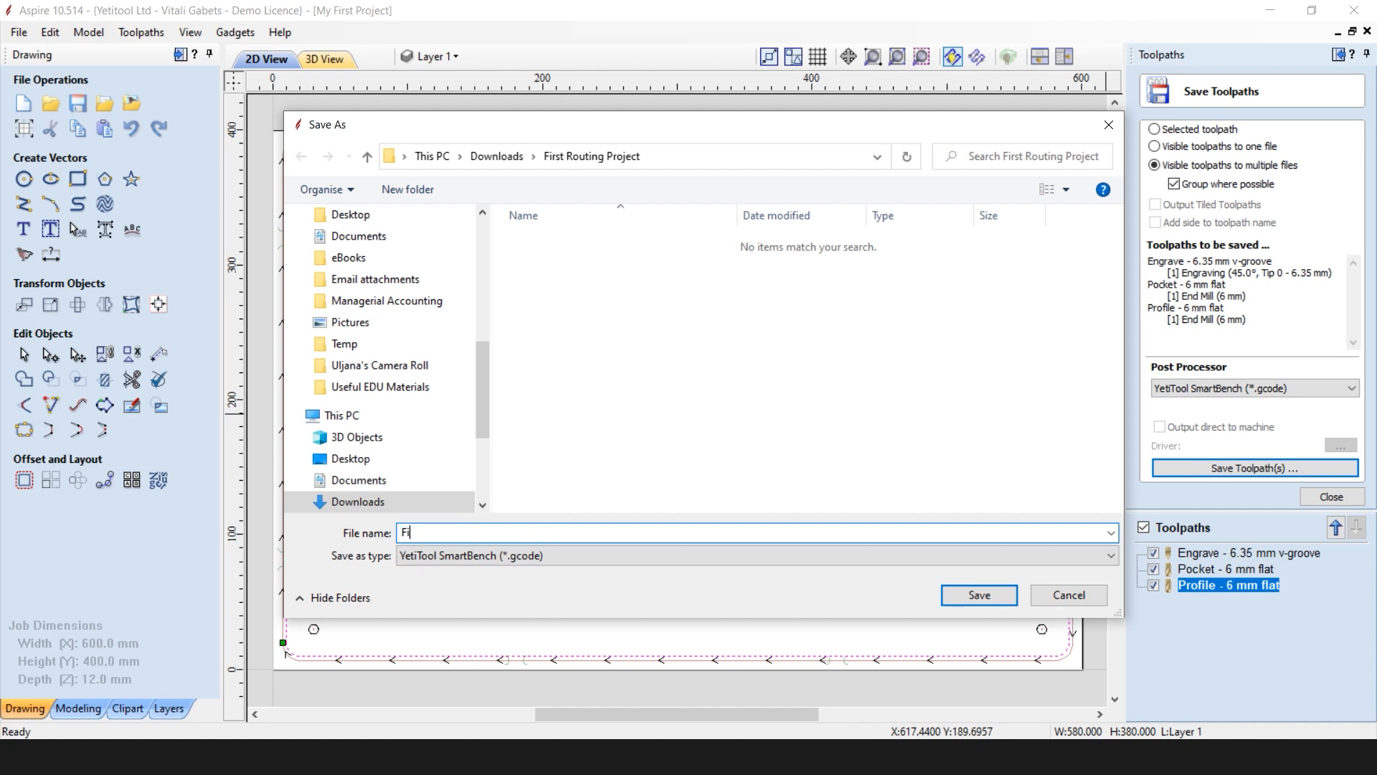
pyautogui.write('rst Routing Project')
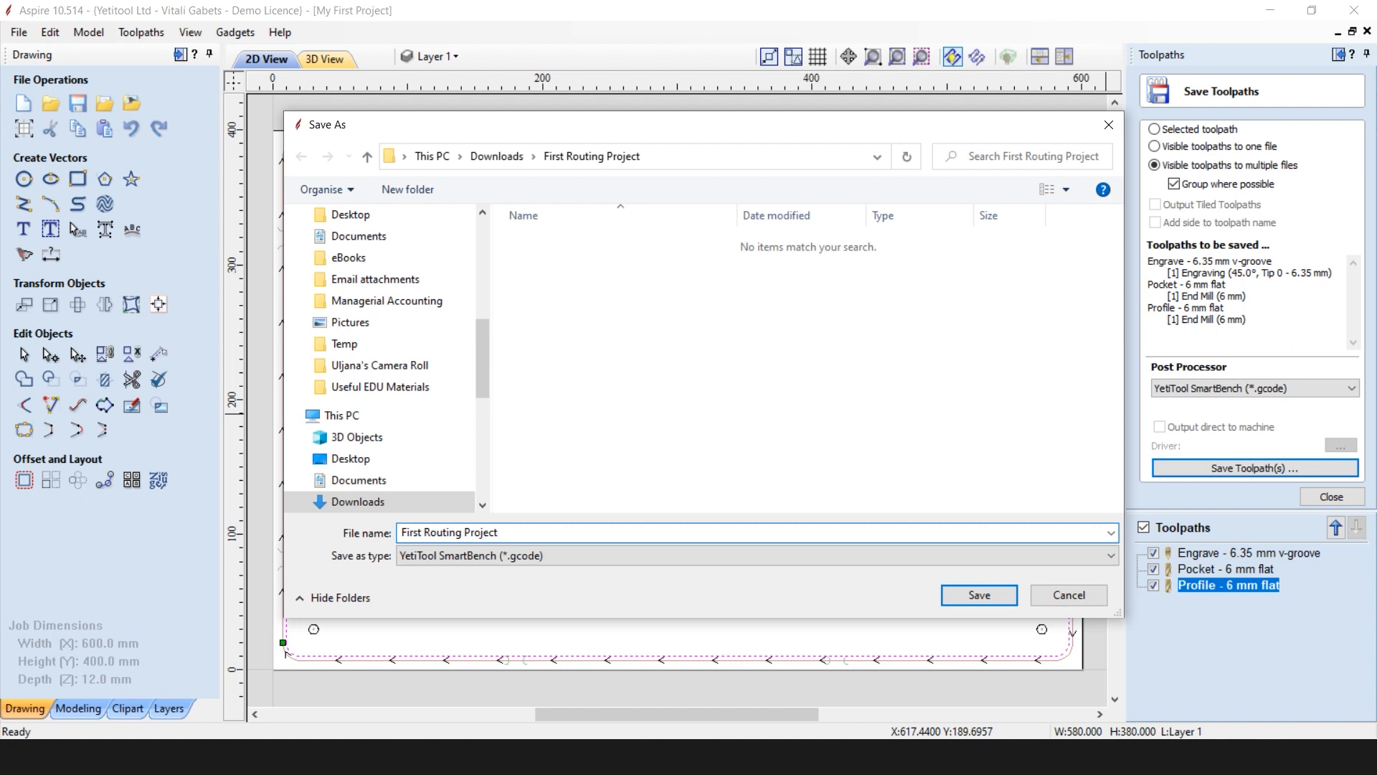
pyautogui.click(993, 599)
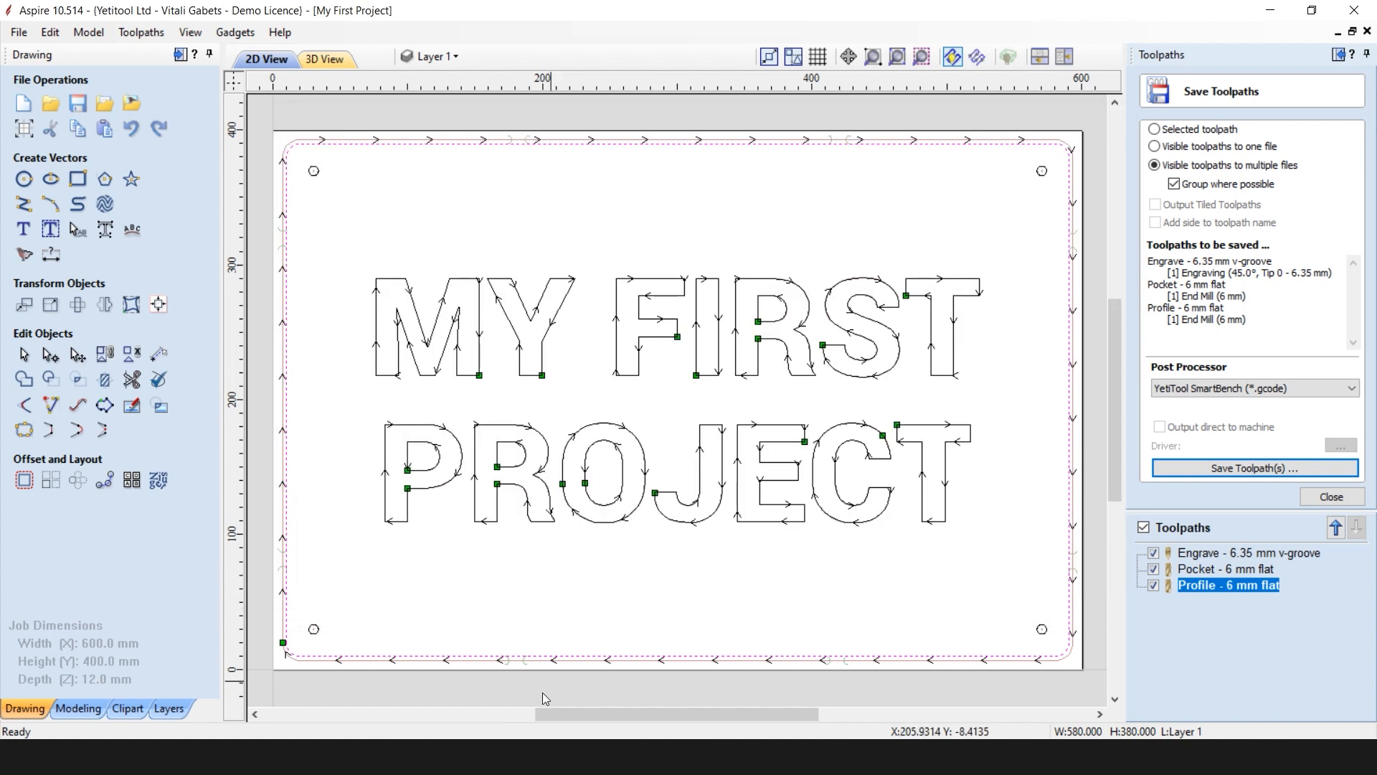
# Switch to File Explorer and open the First Routing Project folder in Downloads
pyautogui.click(366, 757)
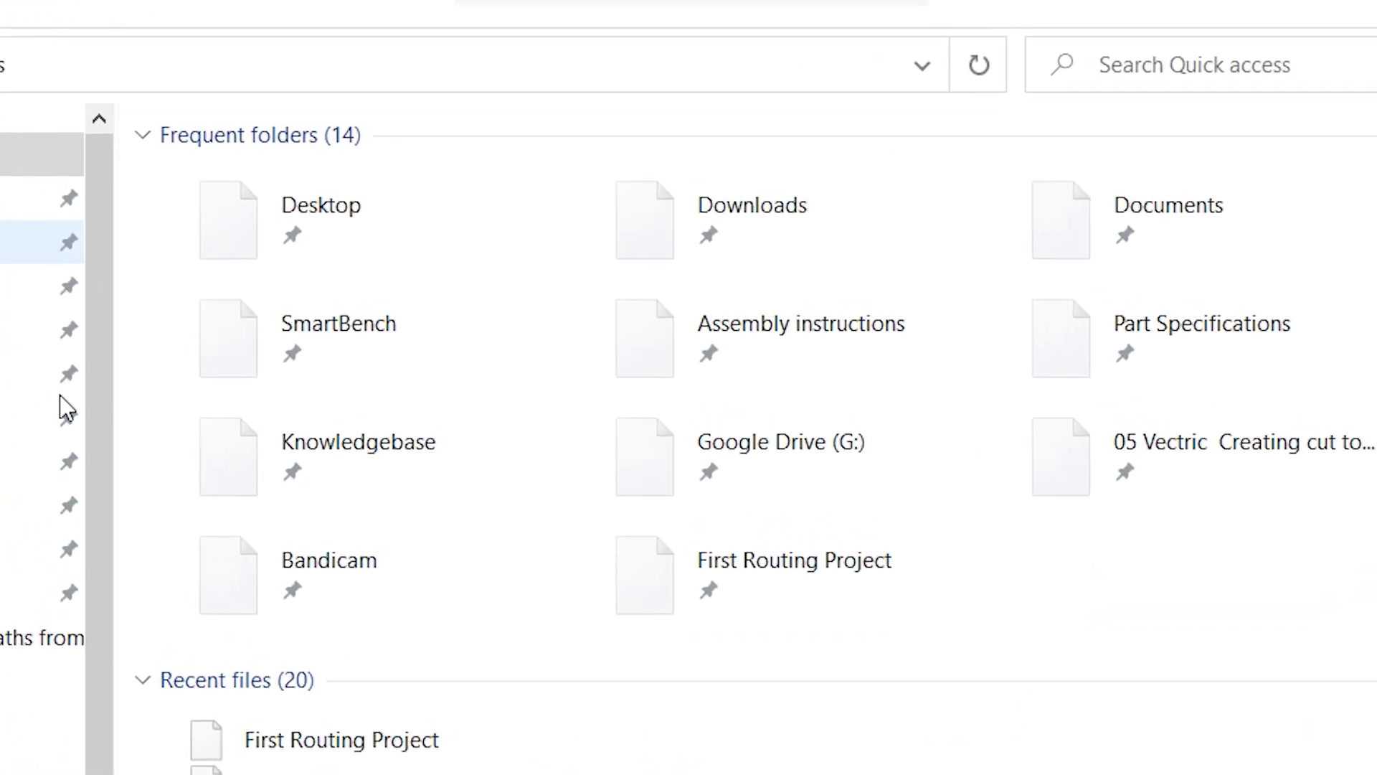
pyautogui.click(0, 230)
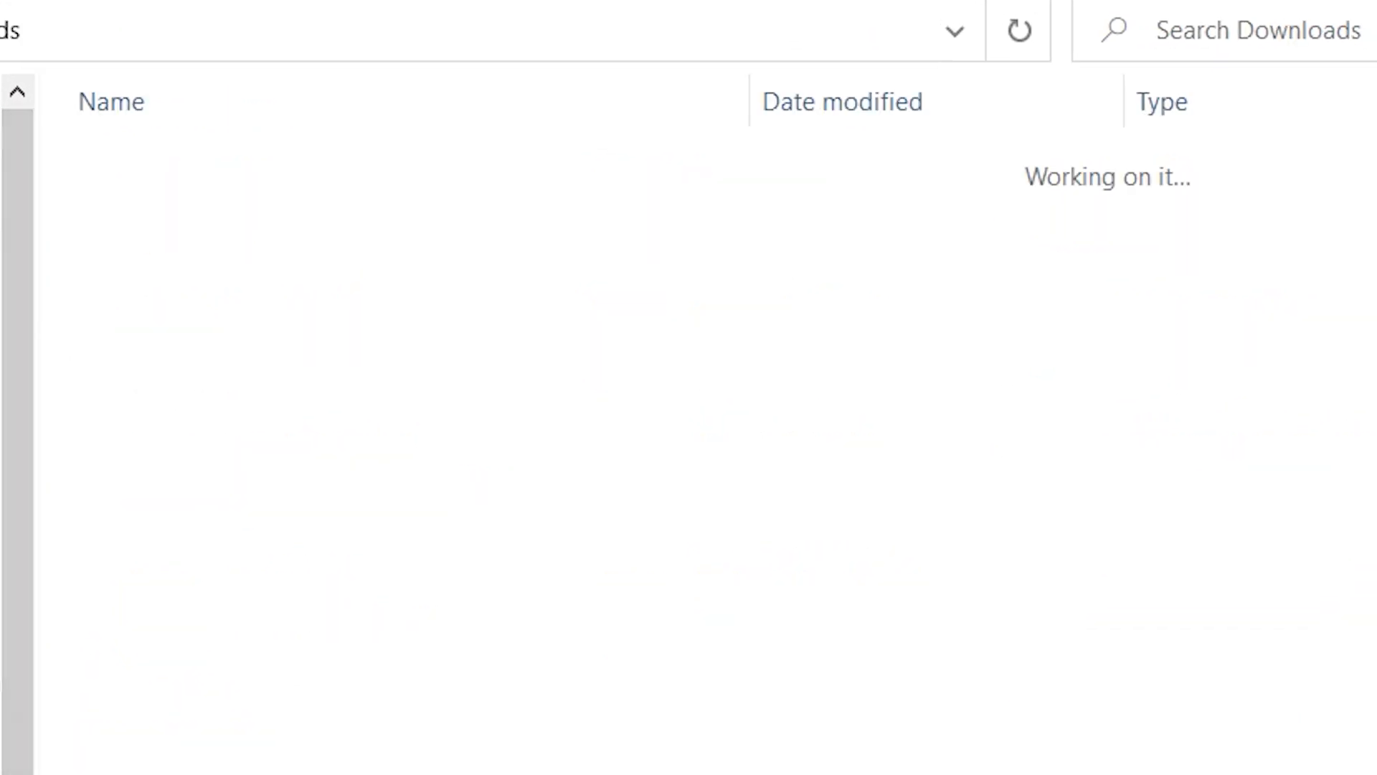
pyautogui.doubleClick(209, 213)
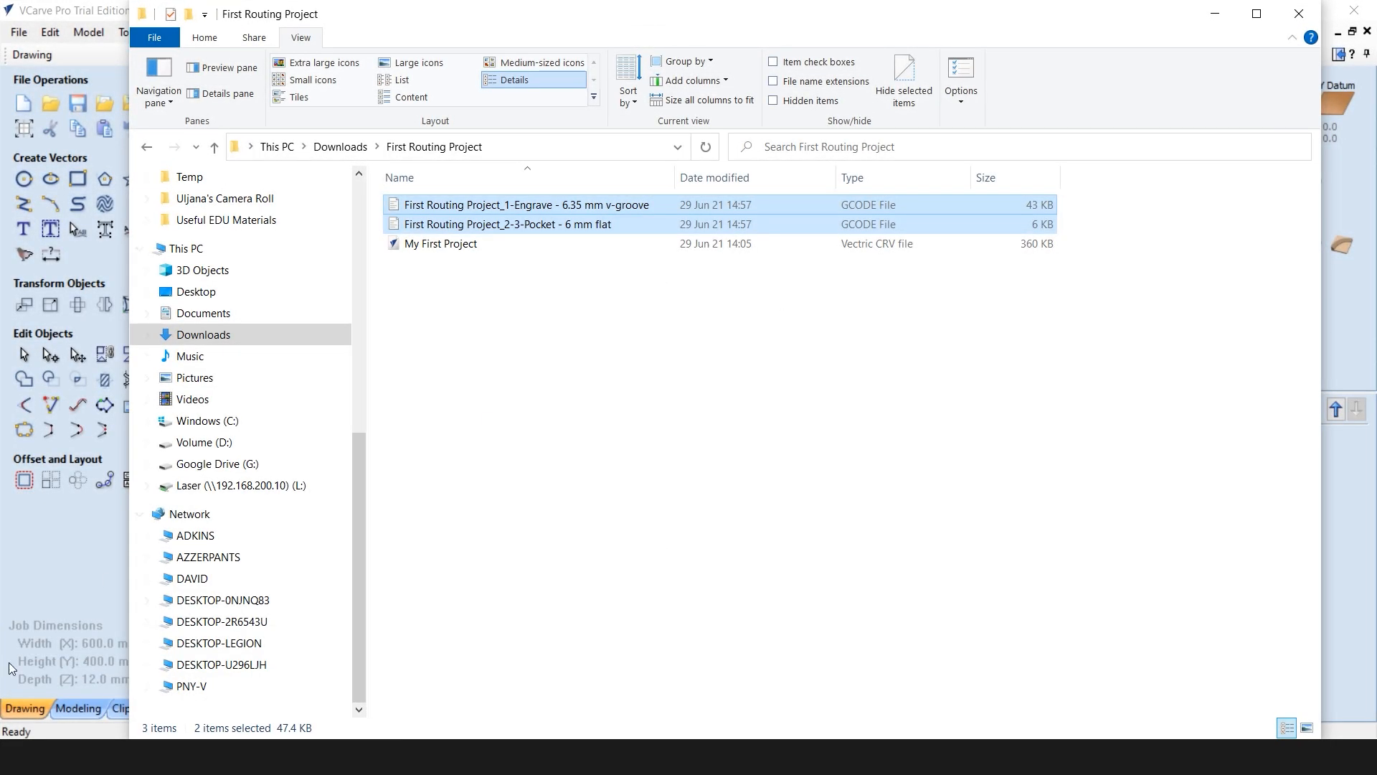
# Launch Yeti Tool SmartTransfer and choose V's SmartBench as the machine that receives the files
pyautogui.press('super')
pyautogui.write('ye')
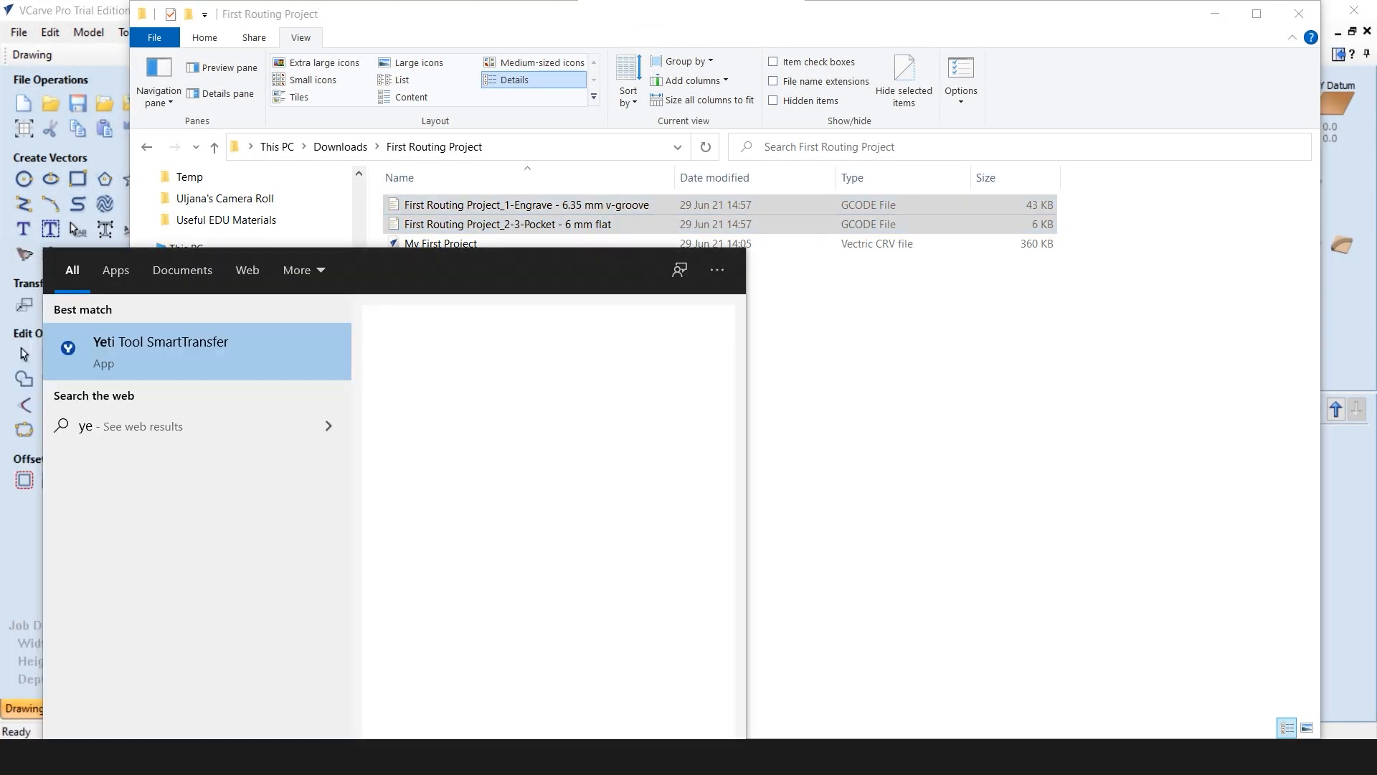
pyautogui.click(171, 346)
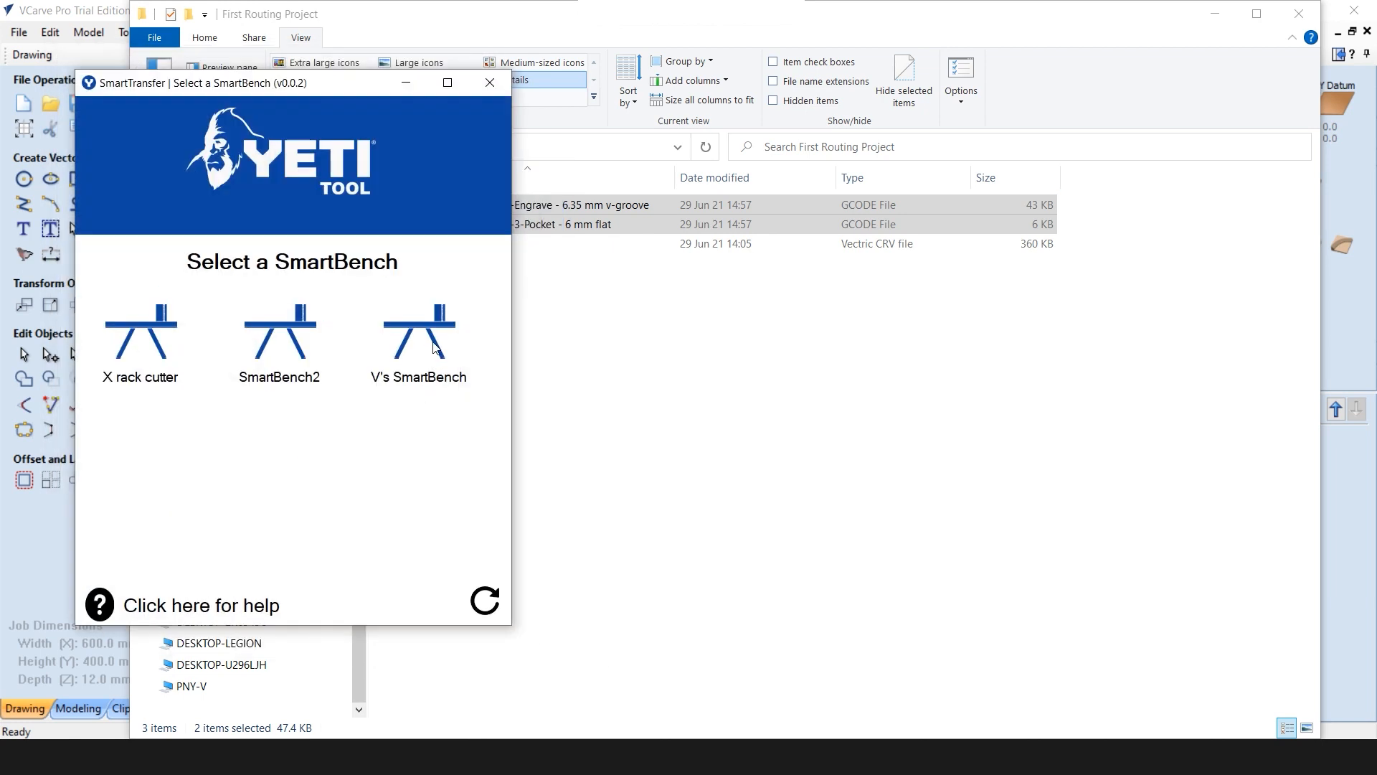
pyautogui.click(430, 341)
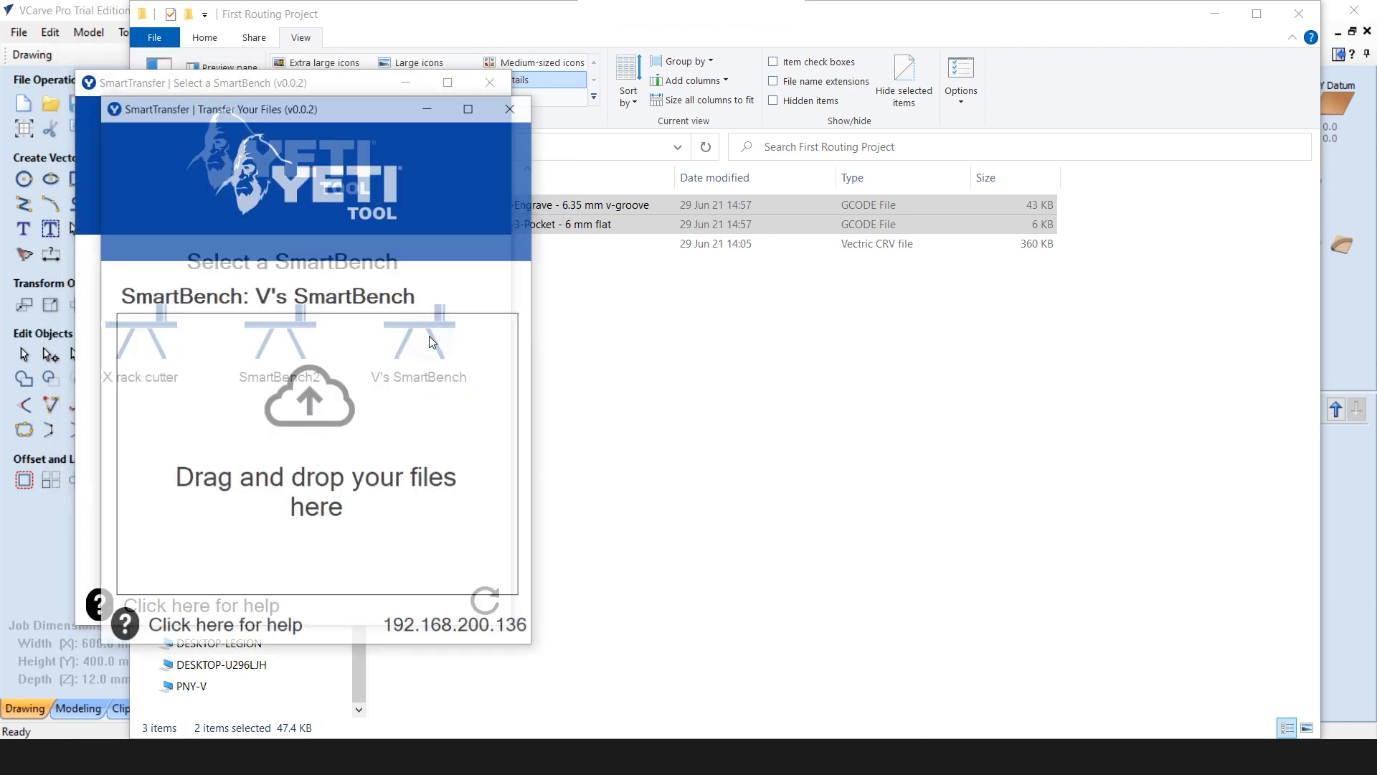
# Narrow the File Explorer window to reveal SmartTransfer, and transfer the engrave and pocket G-code files to the SmartBench
pyautogui.click(623, 342)
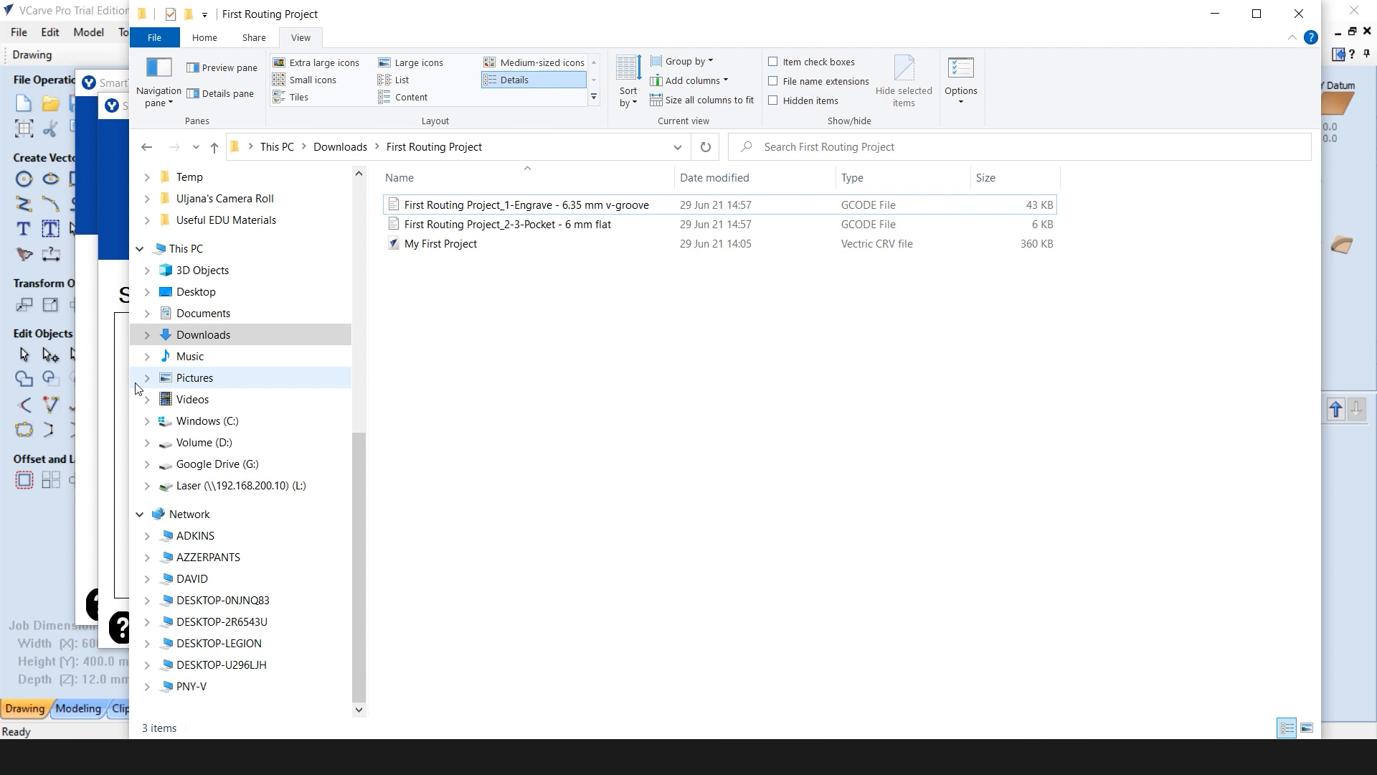
pyautogui.moveTo(131, 399); pyautogui.dragTo(558, 414)
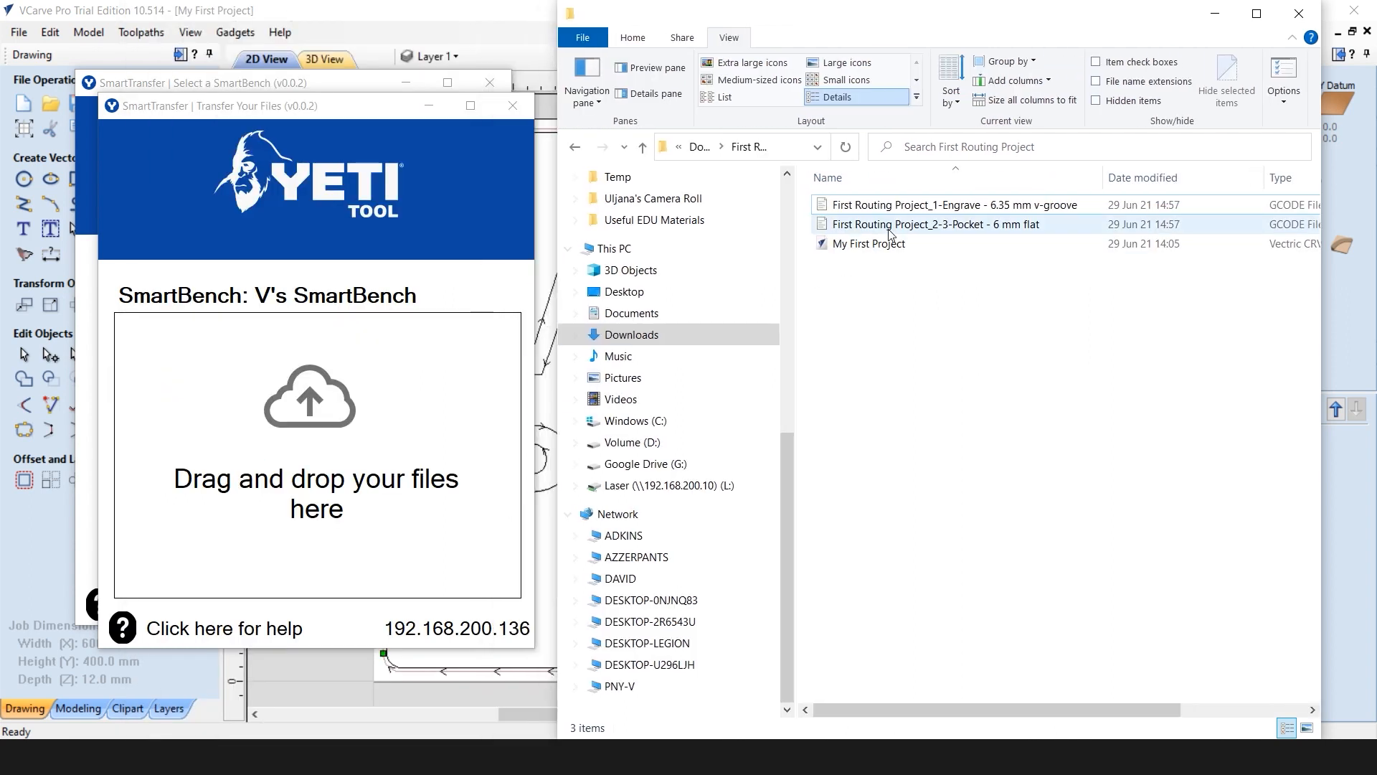
pyautogui.click(877, 206)
pyautogui.keyDown('shift'); pyautogui.click(870, 224); pyautogui.keyUp('shift')
pyautogui.moveTo(858, 208); pyautogui.dragTo(352, 414)
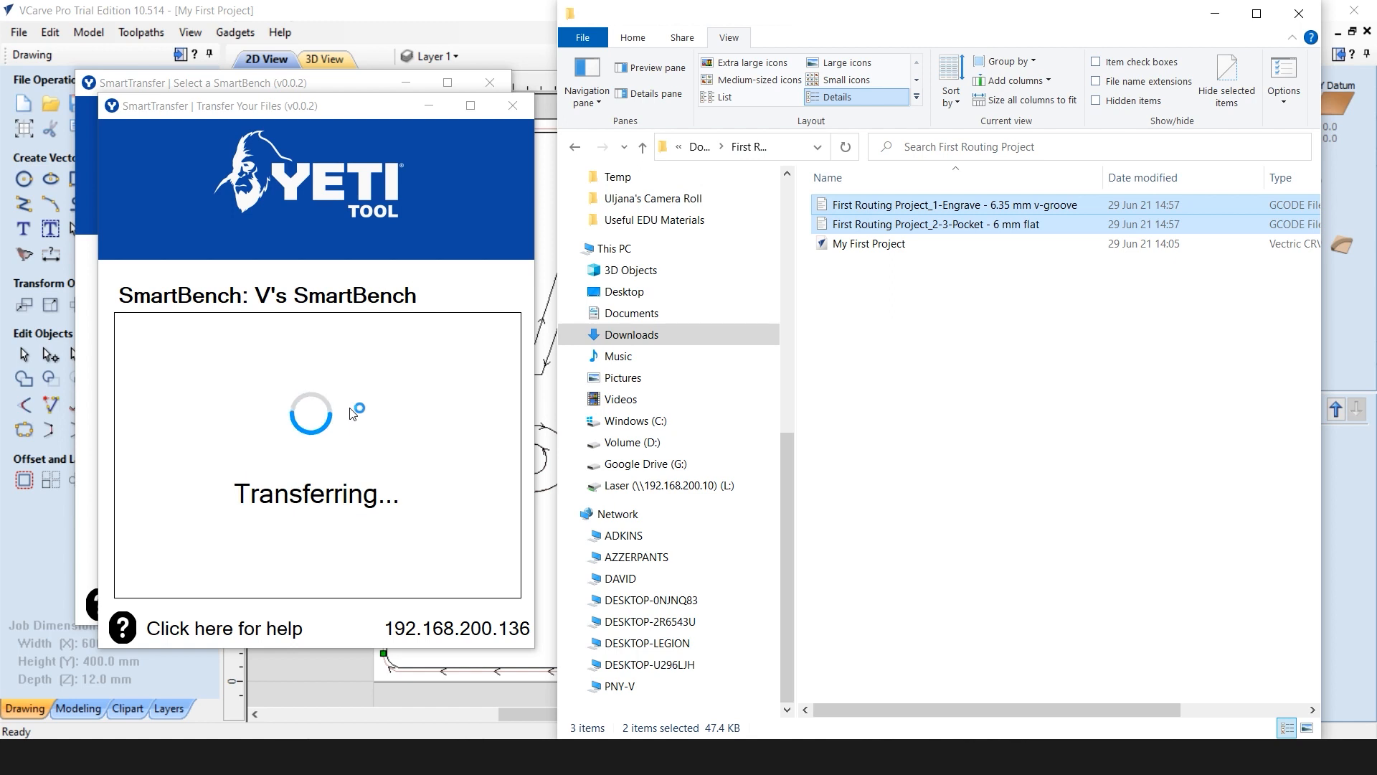